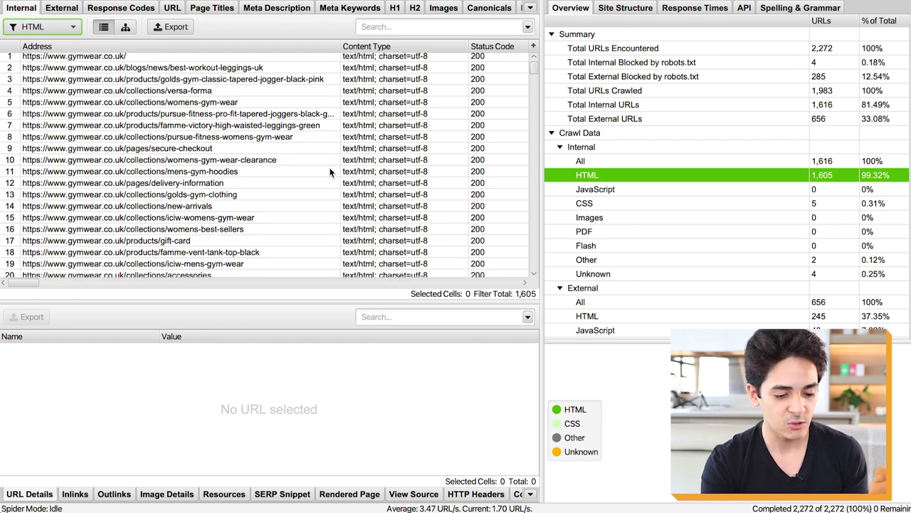
# - Look through the list of internal HTML URLs to review how the site's addresses are structured
pyautogui.scroll(-4, 385, 138)
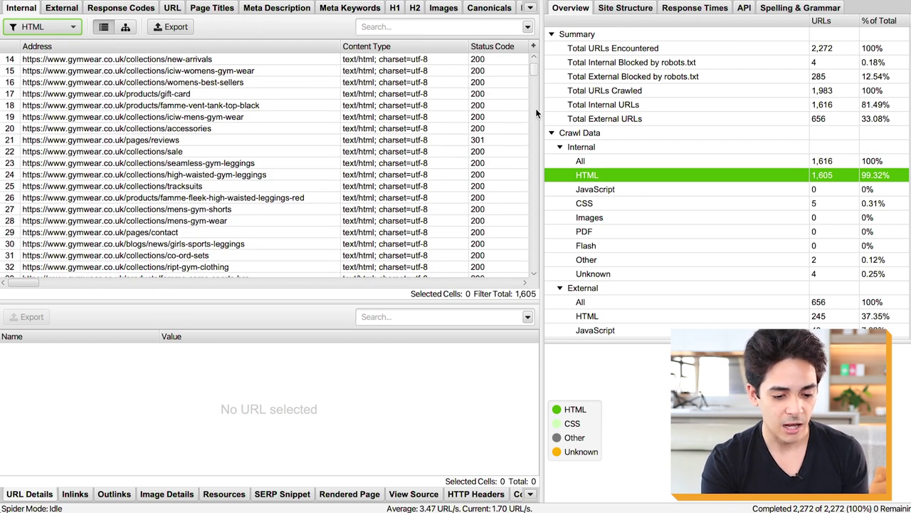
pyautogui.scroll(-20, 521, 110)
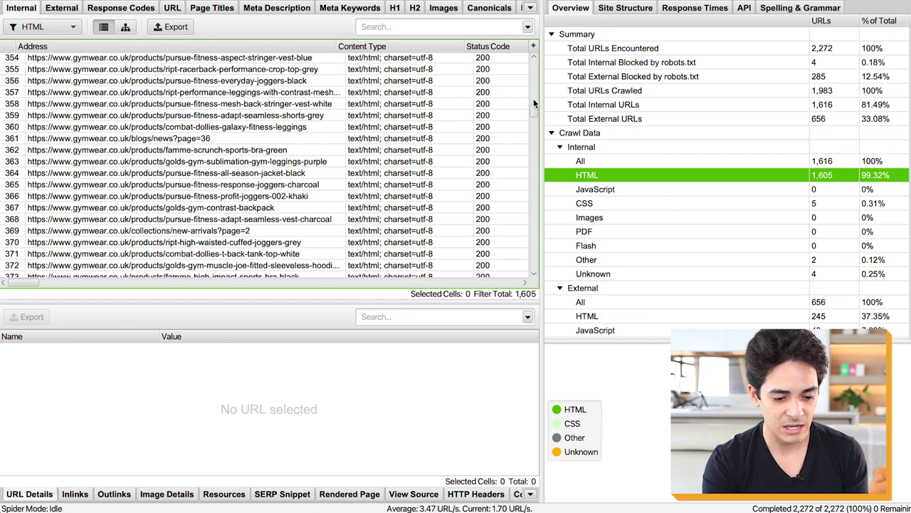
pyautogui.scroll(-20, 522, 162)
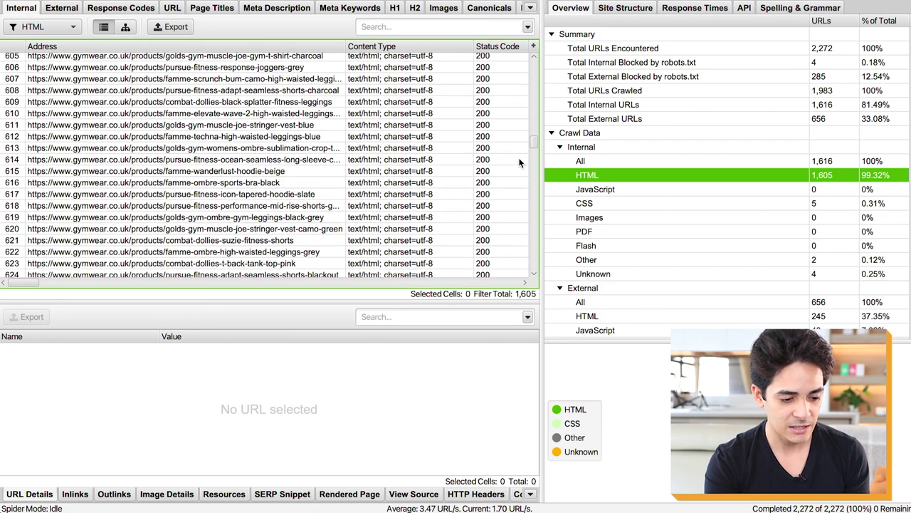
pyautogui.scroll(-20, 520, 163)
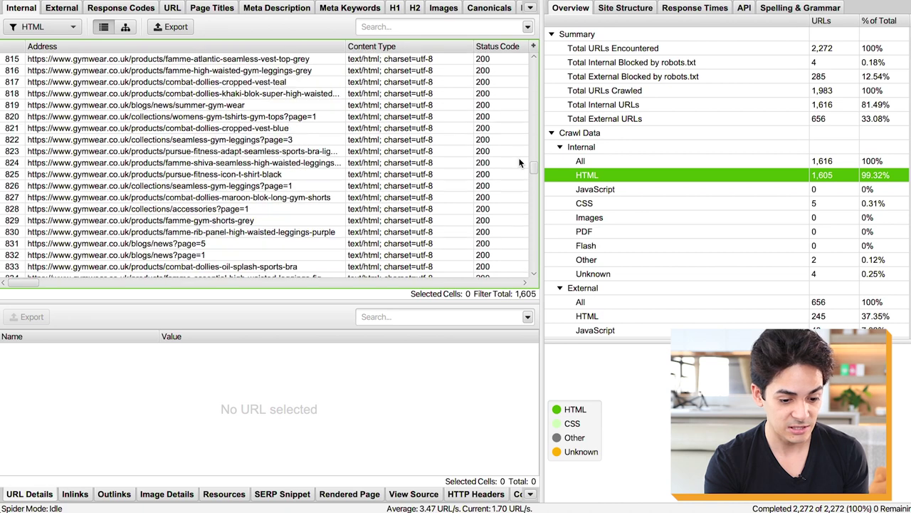
pyautogui.scroll(-1, 517, 166)
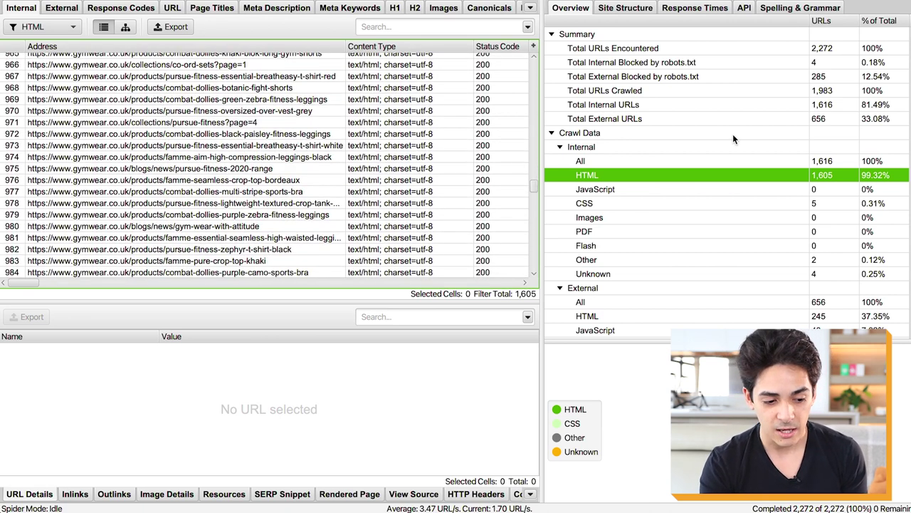
# - Open the URL report and show all URLs instead of only those with underscores
pyautogui.click(171, 9)
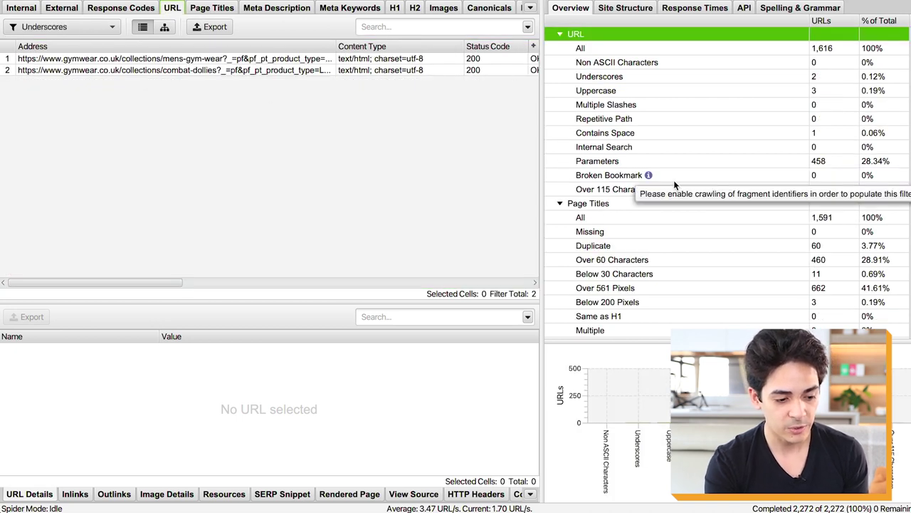
pyautogui.scroll(1, 675, 186)
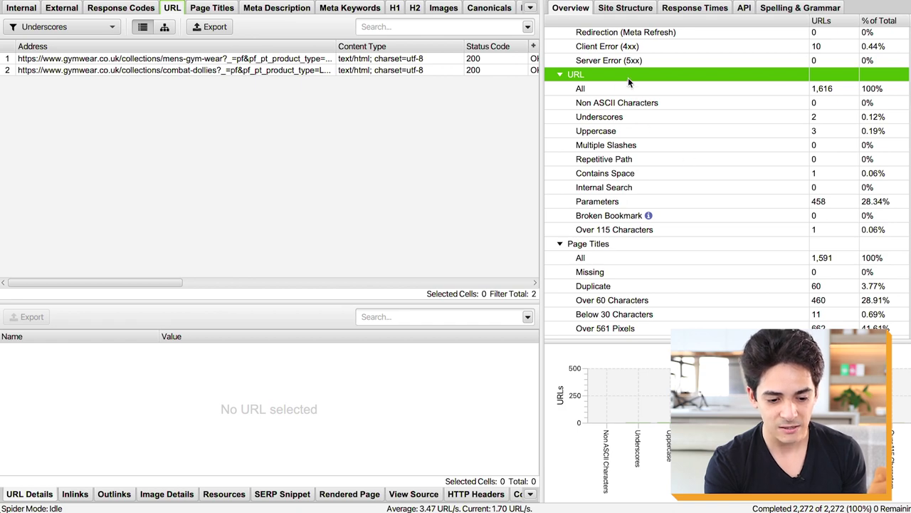
pyautogui.click(598, 90)
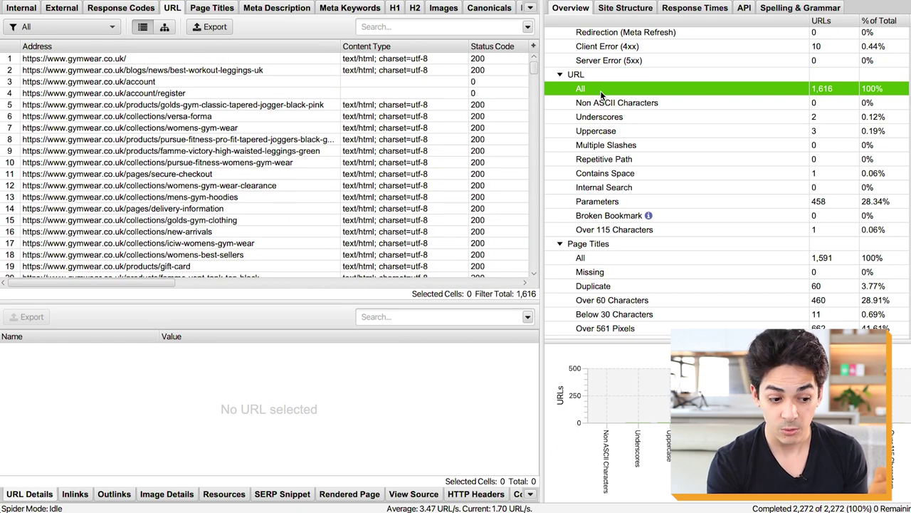
# - Filter the URL report to Uppercase and check the canonical link element of the mens-gym-wear collection URL
pyautogui.click(623, 131)
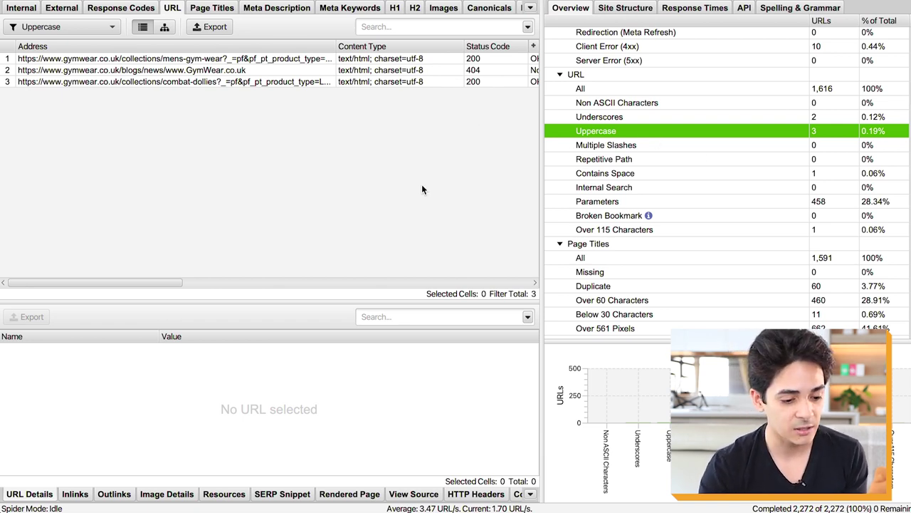
pyautogui.click(189, 60)
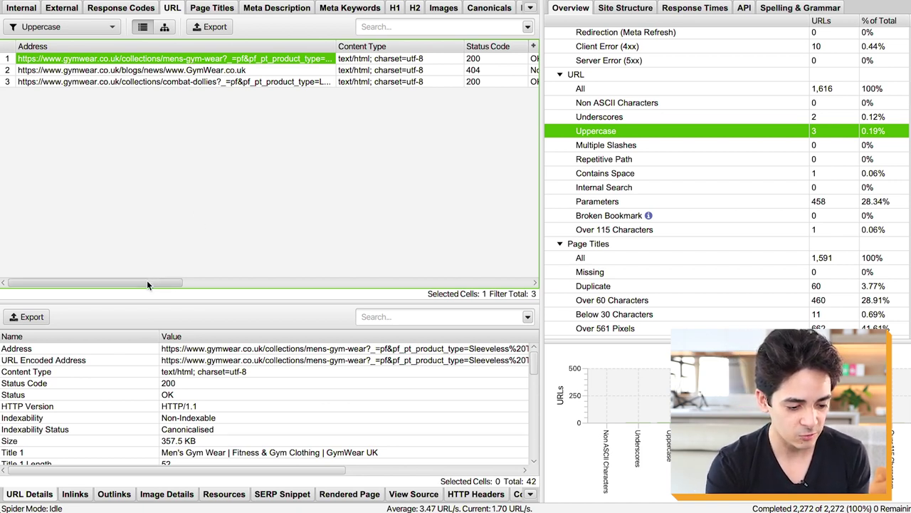
pyautogui.scroll(-5, 180, 381)
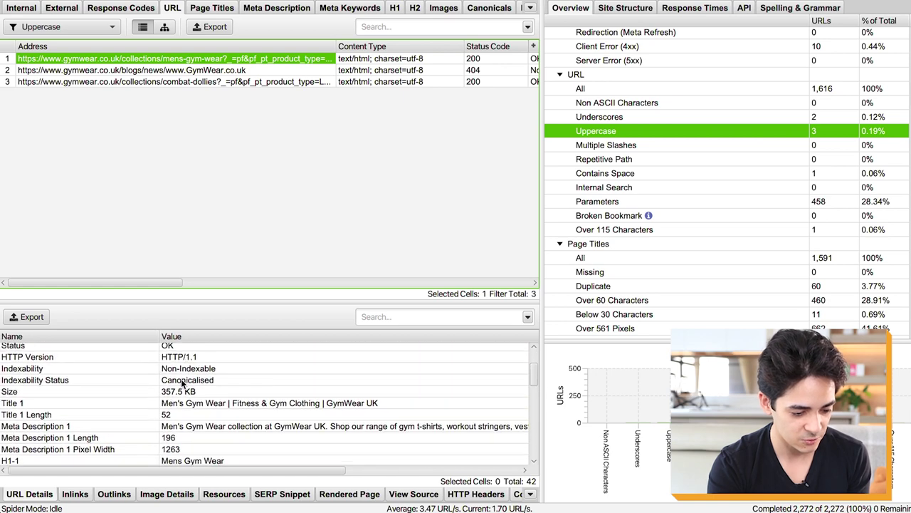
pyautogui.scroll(-3, 181, 383)
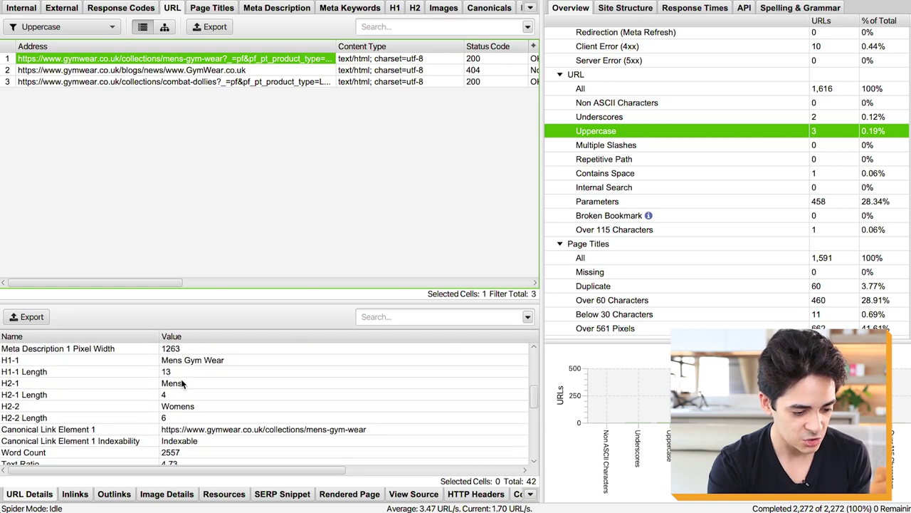
pyautogui.click(228, 422)
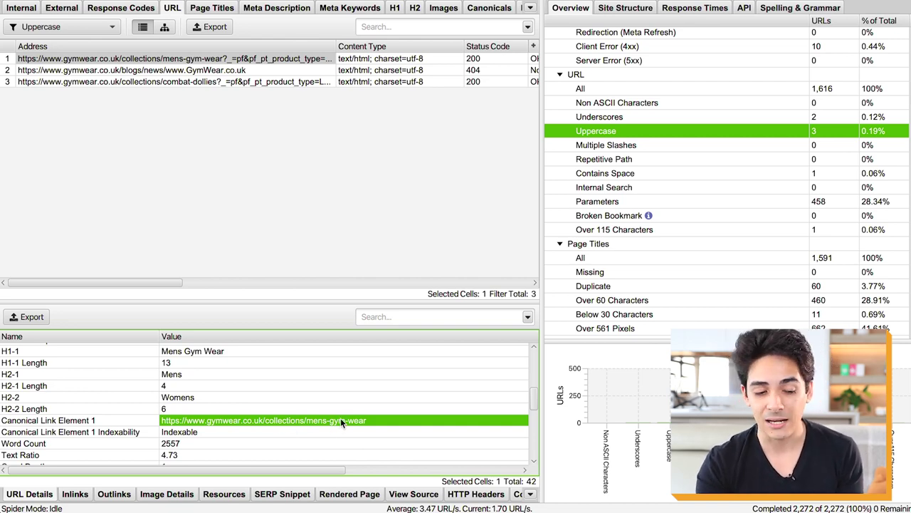
# - Check the canonical link element of the uppercase combat-dollies collection URL
pyautogui.click(287, 81)
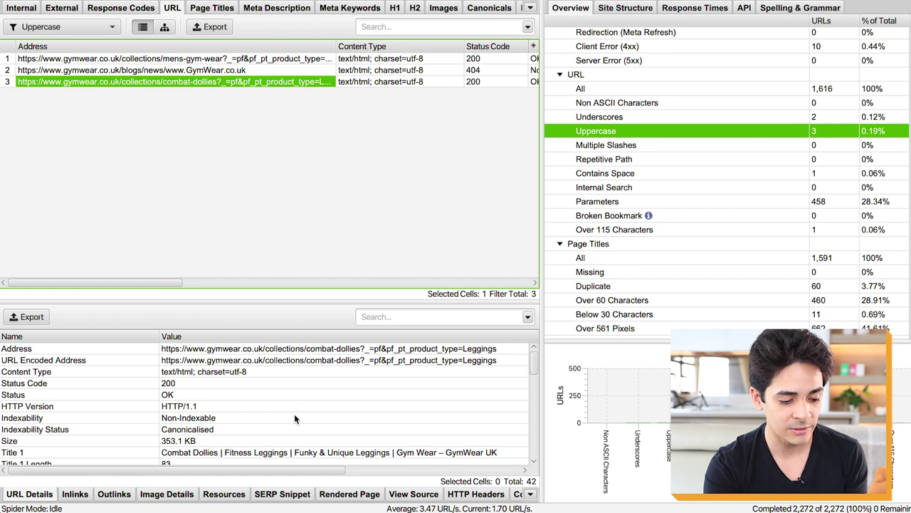
pyautogui.scroll(-6, 295, 418)
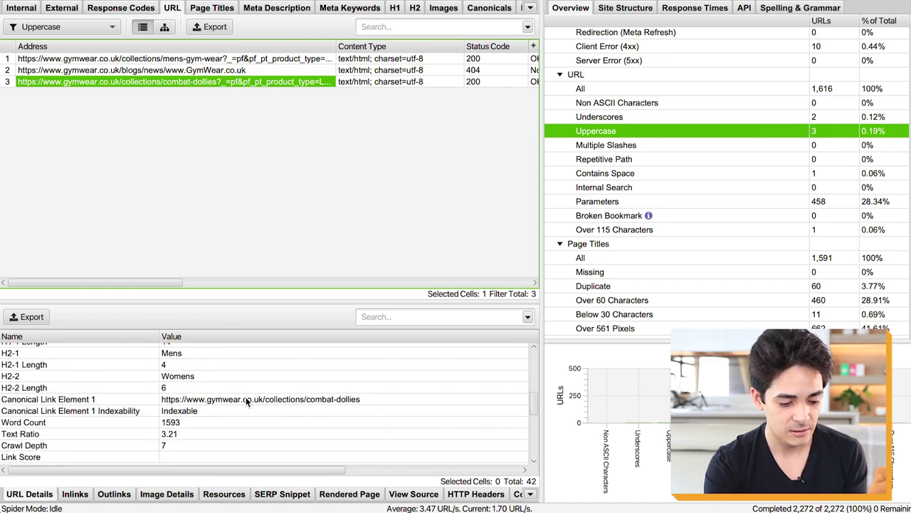
pyautogui.click(247, 402)
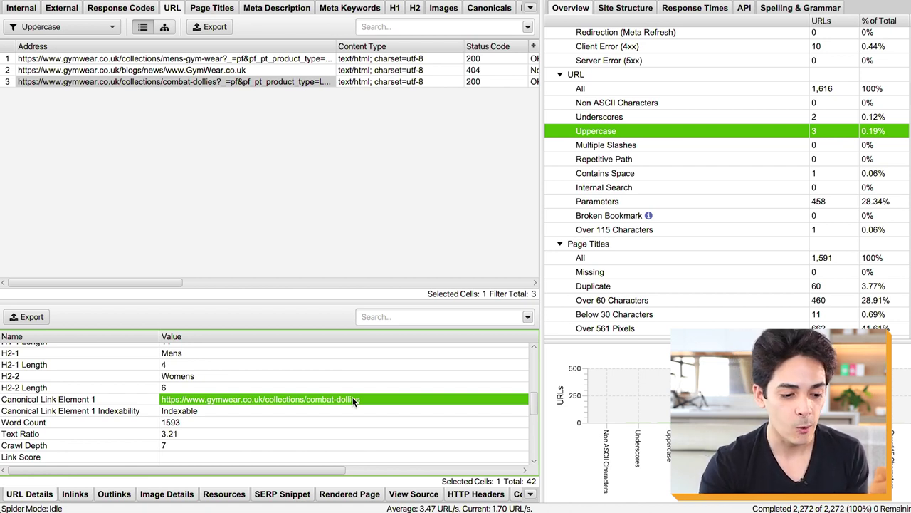
pyautogui.click(263, 71)
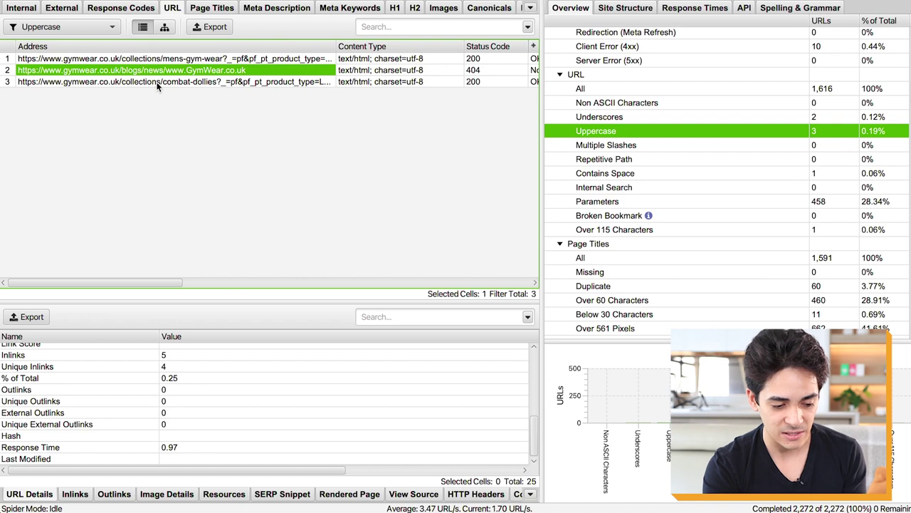
pyautogui.hscroll(1, 202, 82)
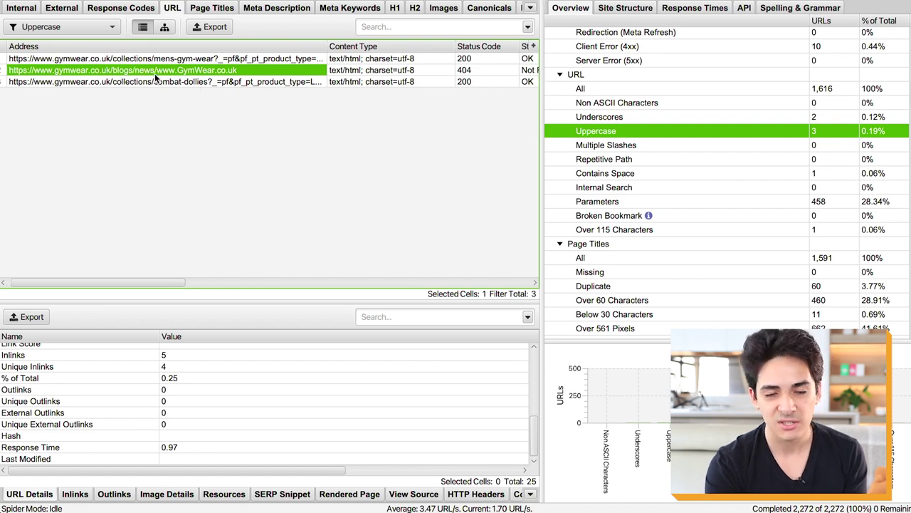
pyautogui.hscroll(-1, 155, 73)
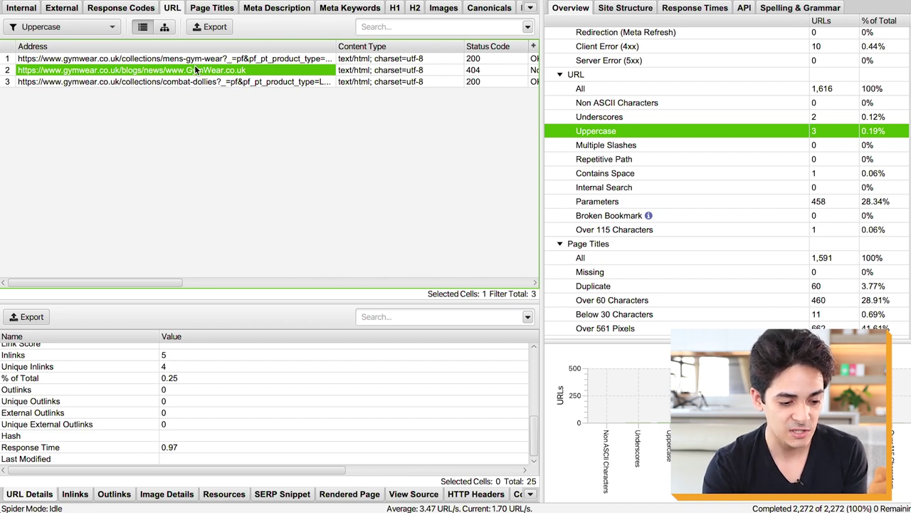
pyautogui.scroll(8, 201, 417)
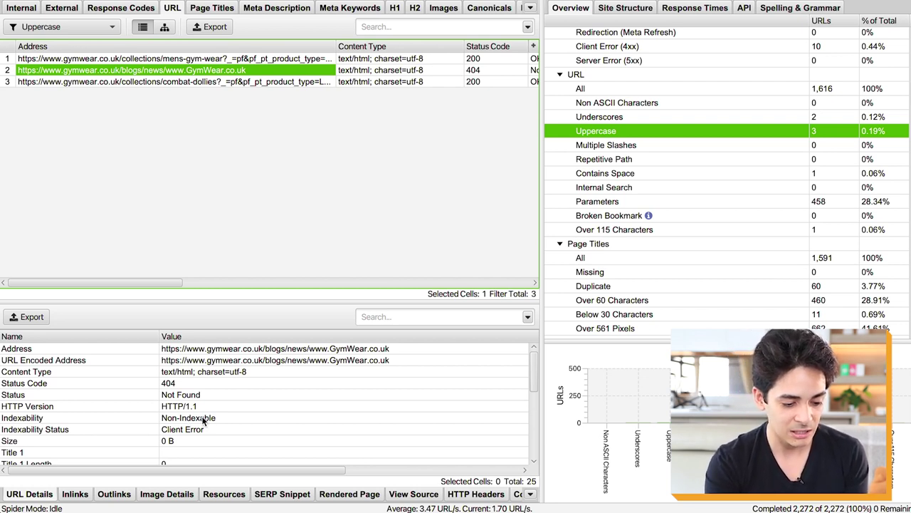
pyautogui.click(190, 384)
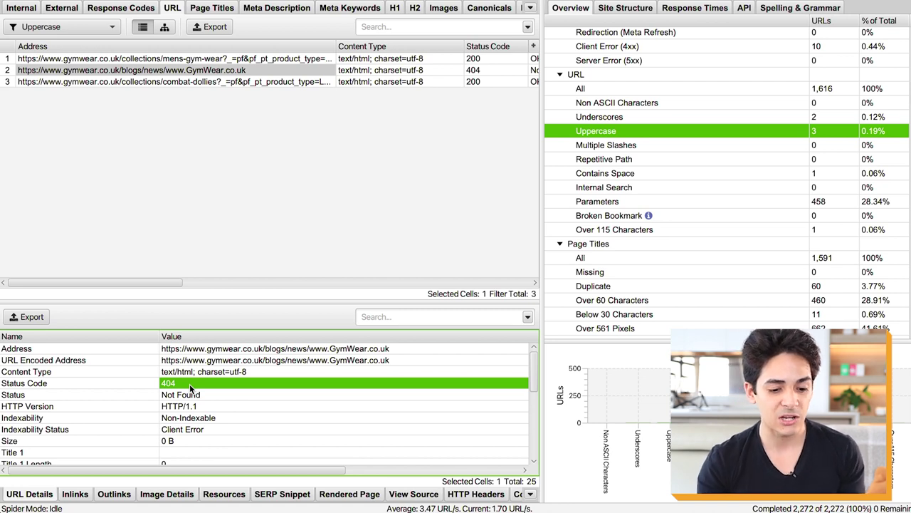
# - Filter the URL report to Underscores and view the details of the mens-gym-wear and combat-dollies URLs
pyautogui.click(625, 116)
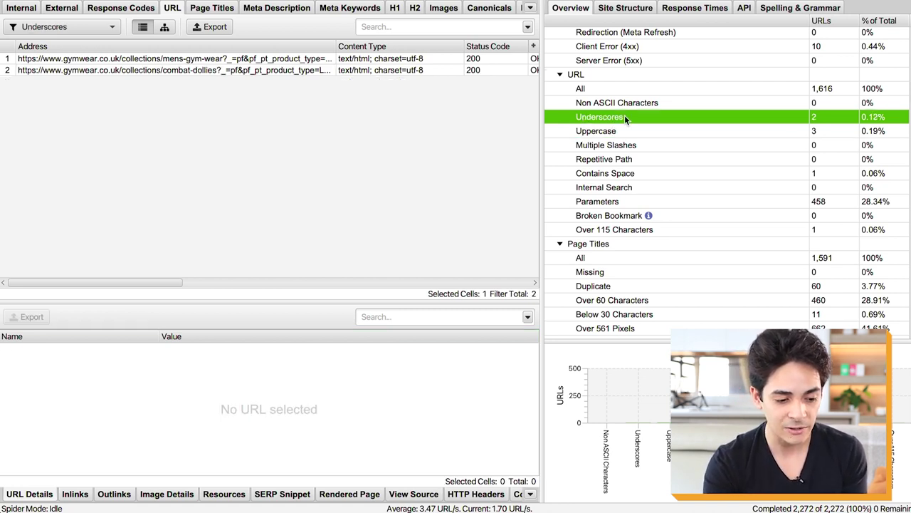
pyautogui.click(262, 63)
pyautogui.click(260, 71)
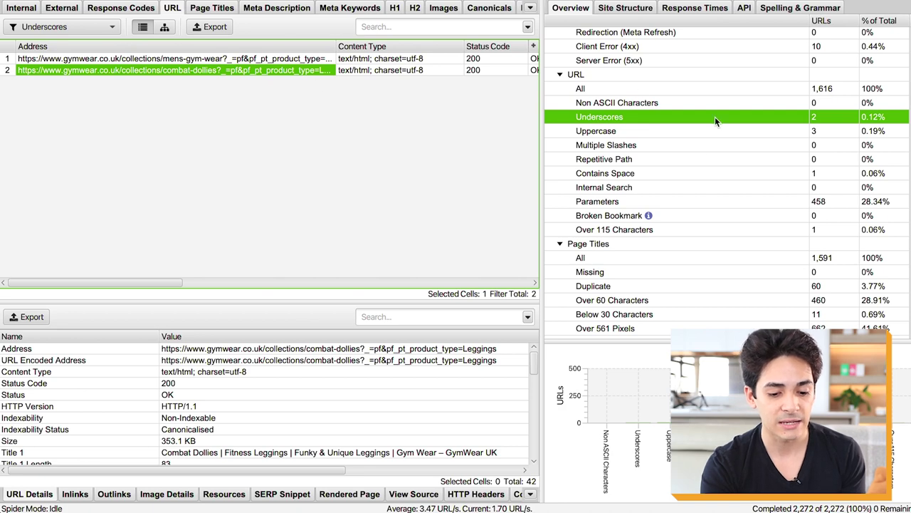
# - Filter the URL report to Parameters and view the details of the womens-gym-leggings?page=2 URL
pyautogui.click(615, 201)
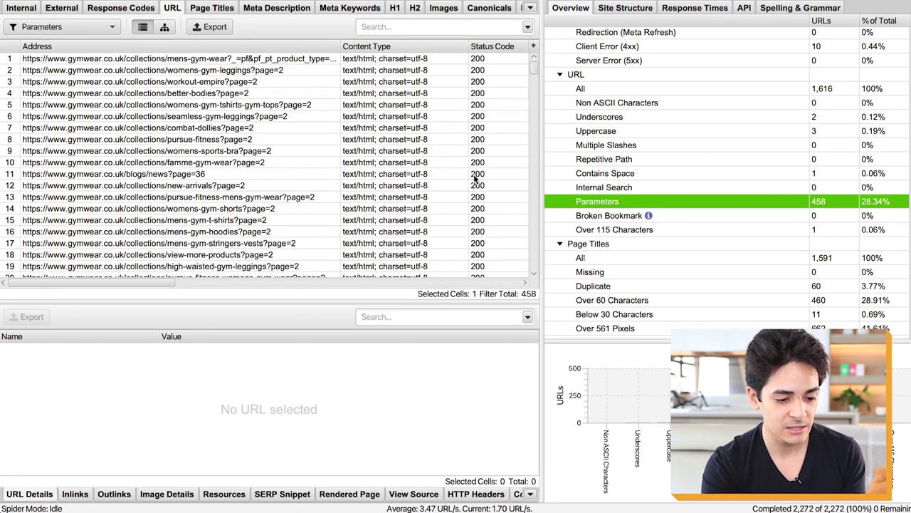
pyautogui.scroll(-3, 460, 149)
pyautogui.scroll(3, 466, 148)
pyautogui.click(297, 71)
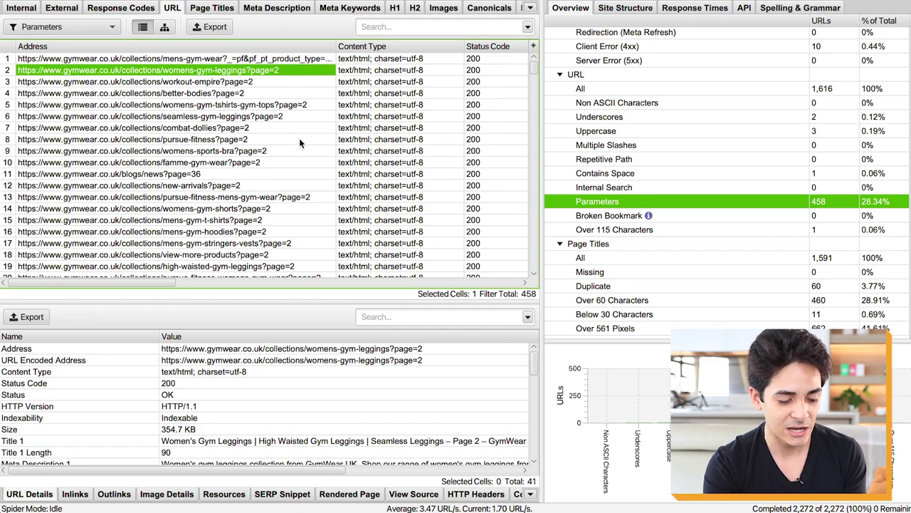
# - Examine the blogs/news?page=36 URL's canonical link element and look through more of the paginated parameter URLs
pyautogui.scroll(-3, 299, 138)
pyautogui.click(268, 143)
pyautogui.scroll(-8, 268, 142)
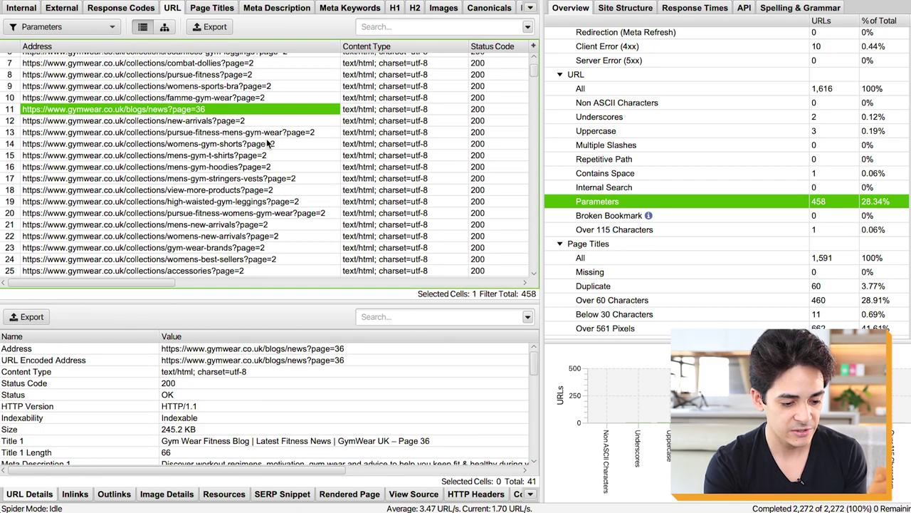
pyautogui.scroll(-2, 268, 143)
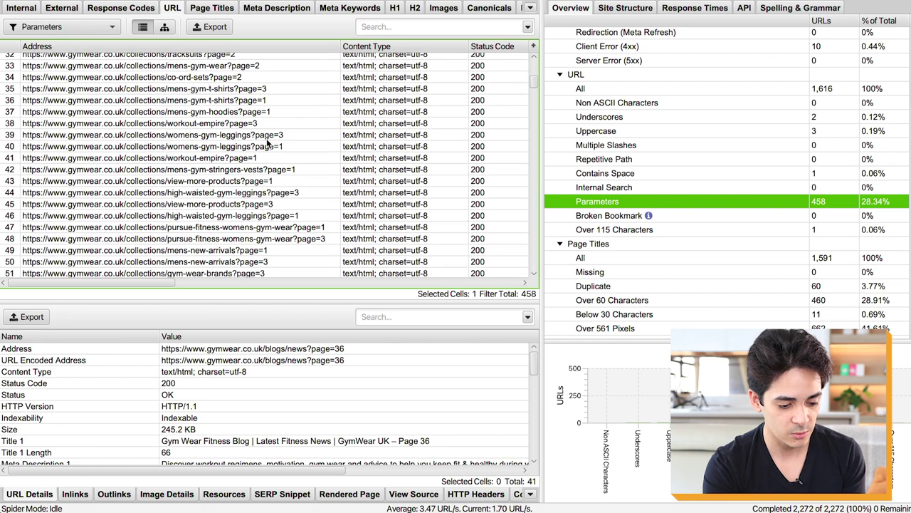
pyautogui.scroll(-4, 234, 420)
pyautogui.scroll(-2, 235, 420)
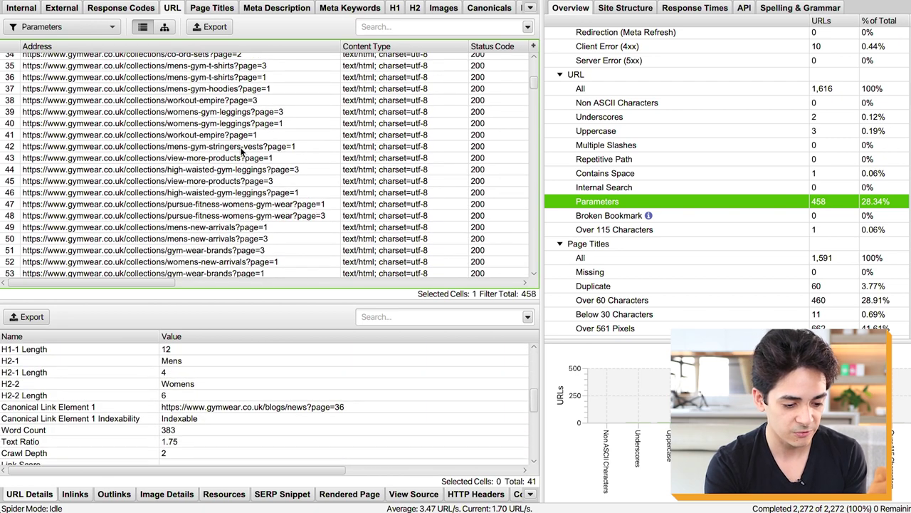
# - Find the combat-dollies-fracture-sports-bra variant URL among the parameter URLs and check its canonical link element
pyautogui.scroll(-5, 244, 150)
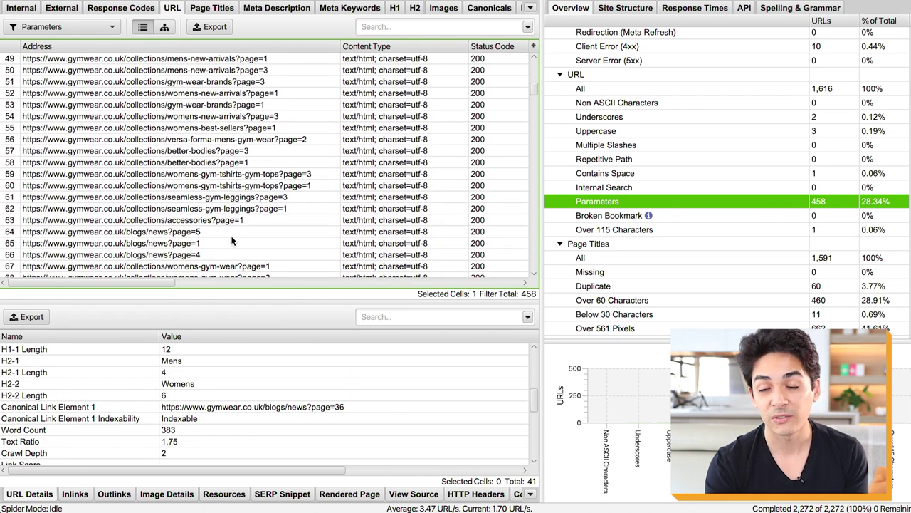
pyautogui.scroll(-9, 232, 240)
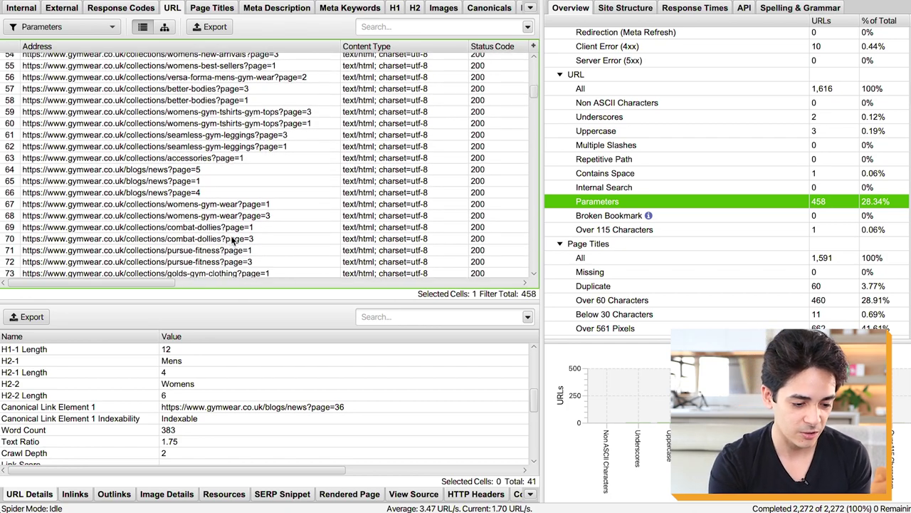
pyautogui.scroll(-1, 231, 240)
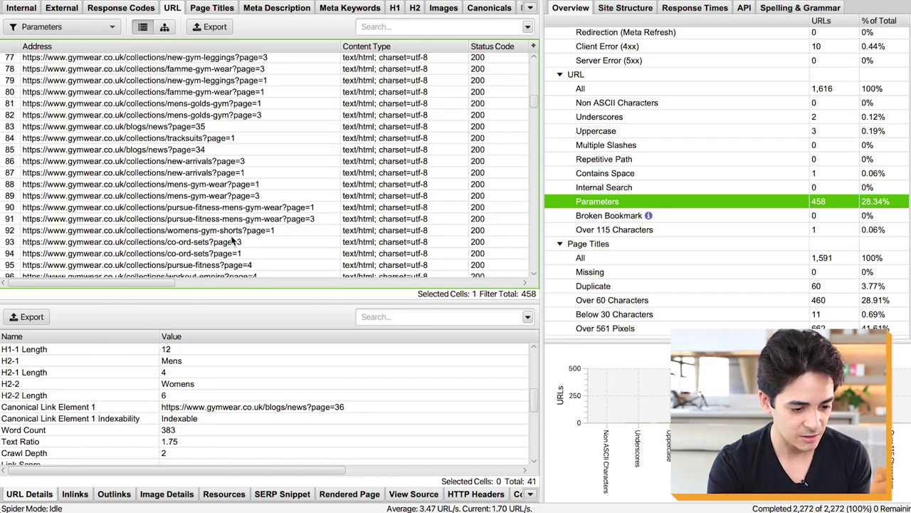
pyautogui.scroll(-13, 231, 241)
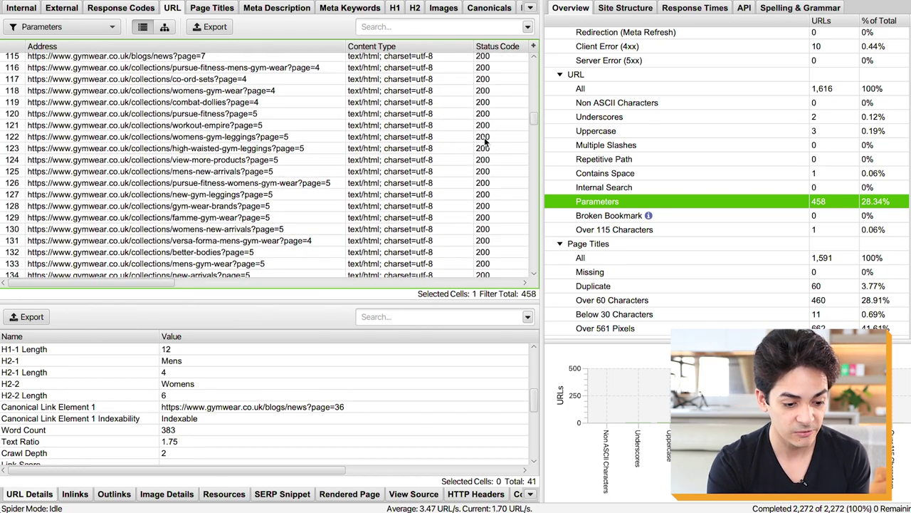
pyautogui.moveTo(534, 117); pyautogui.dragTo(533, 130)
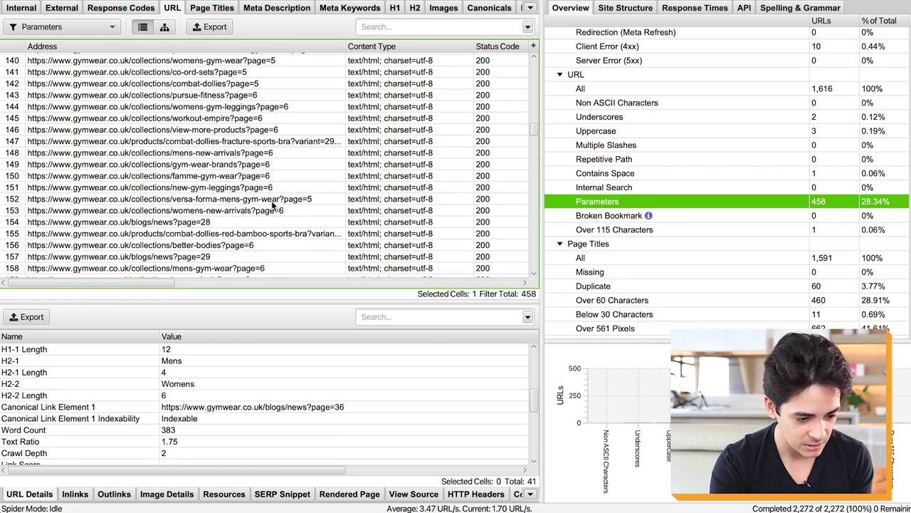
pyautogui.scroll(-1, 250, 212)
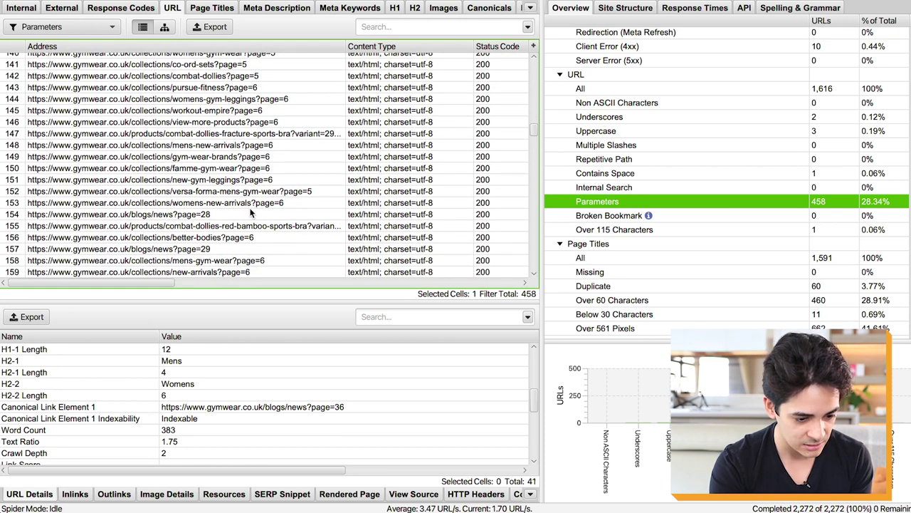
pyautogui.click(311, 134)
pyautogui.scroll(-2, 283, 201)
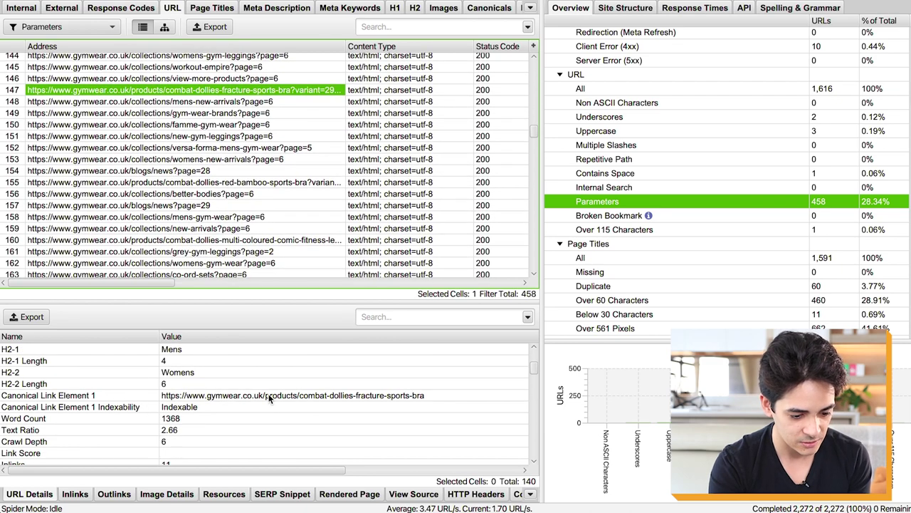
# - Look through the remaining parameter URLs to the end of the list for any that are not pagination
pyautogui.scroll(-10, 224, 171)
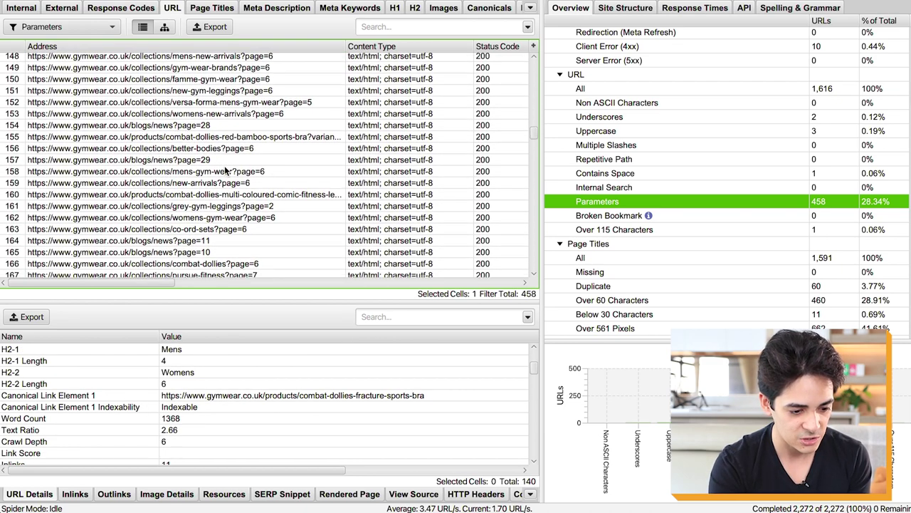
pyautogui.scroll(-2, 224, 169)
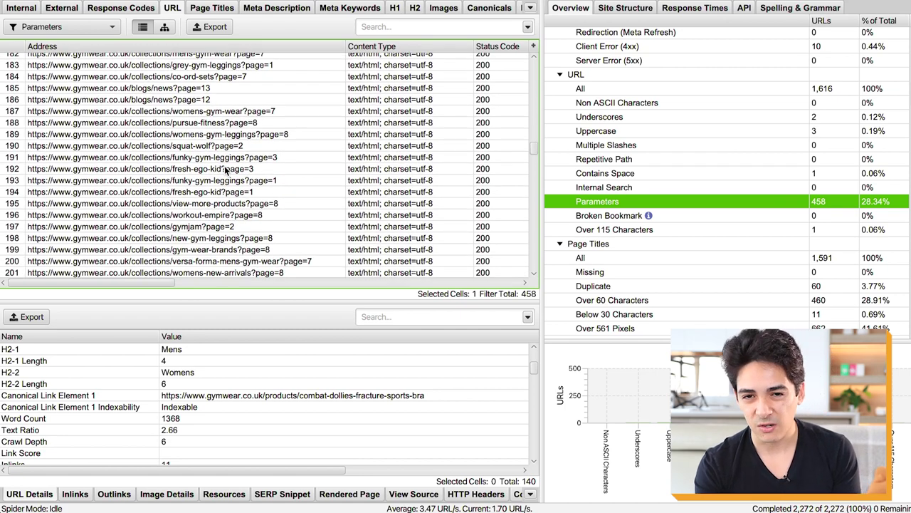
pyautogui.scroll(-5, 225, 168)
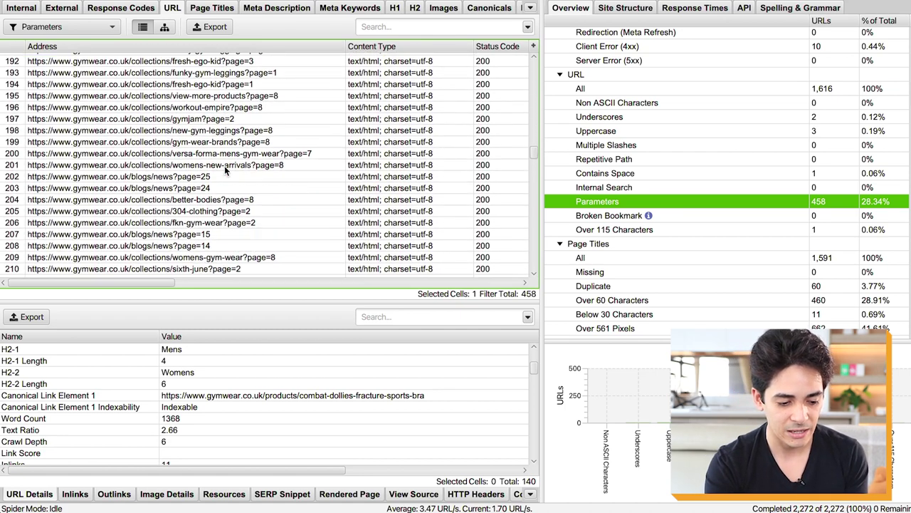
pyautogui.scroll(-20, 224, 168)
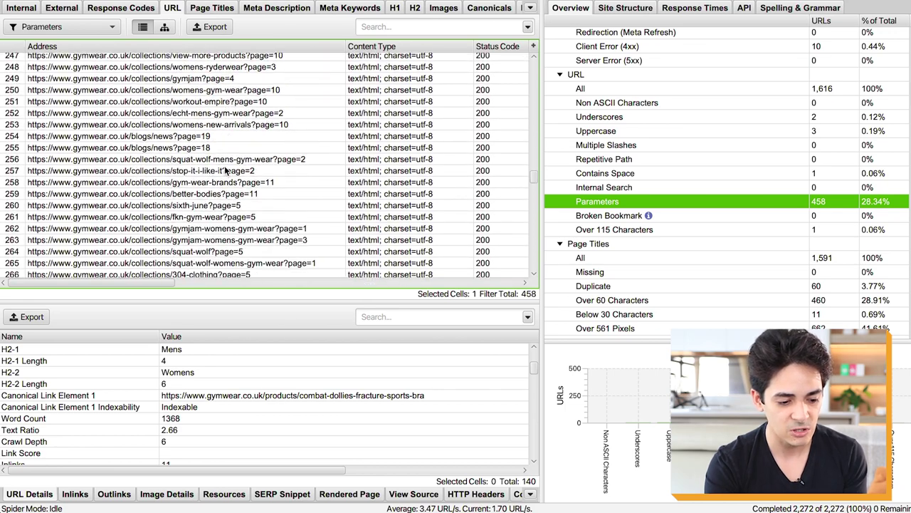
pyautogui.scroll(-16, 225, 168)
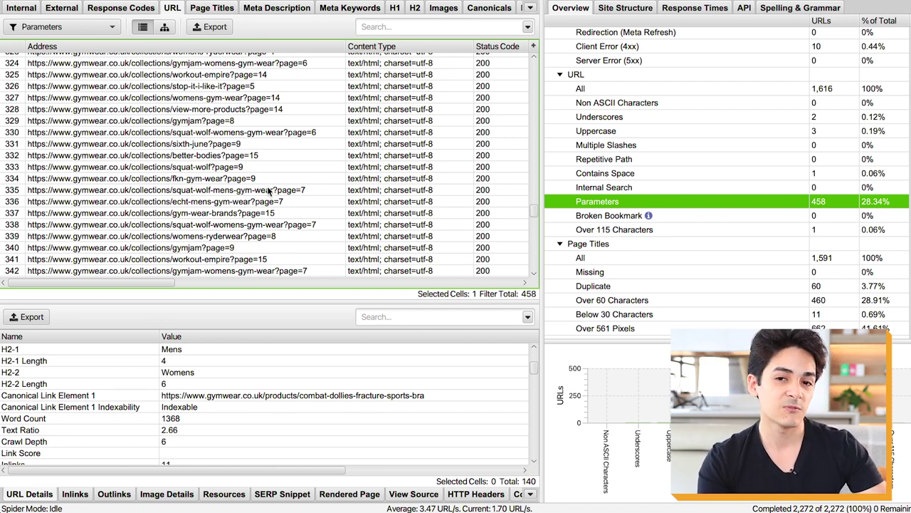
pyautogui.scroll(-20, 266, 267)
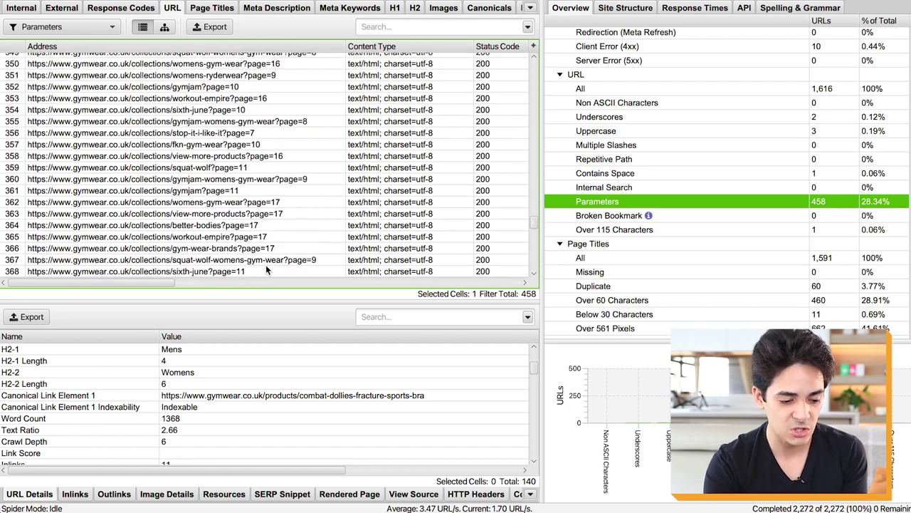
pyautogui.scroll(-2, 267, 269)
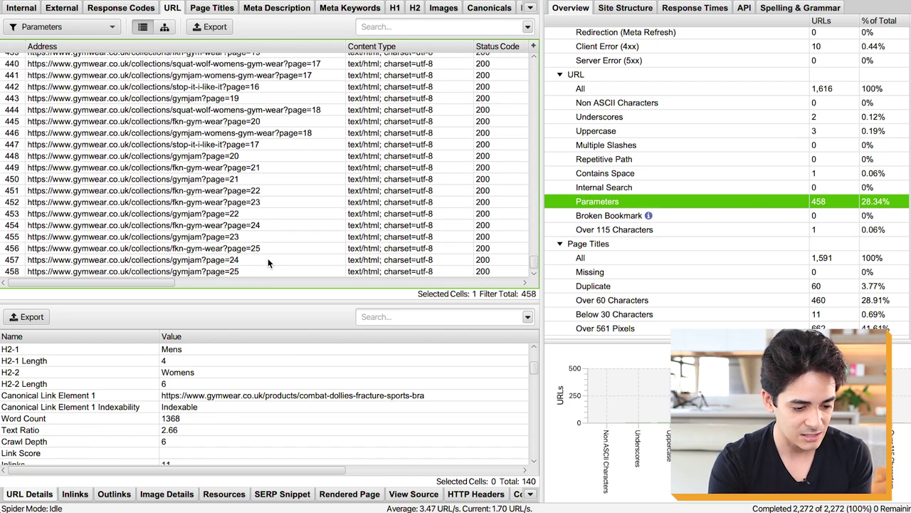
pyautogui.scroll(20, 268, 262)
pyautogui.scroll(19, 268, 262)
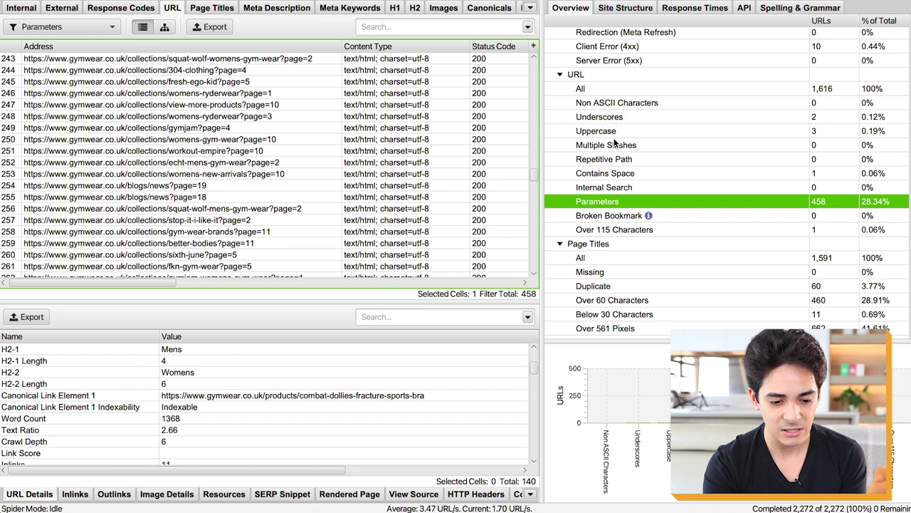
# - Check the Non ASCII Characters filter, switch the URL report to Contains Space and view the mens-gym-wear URL's details
pyautogui.click(663, 101)
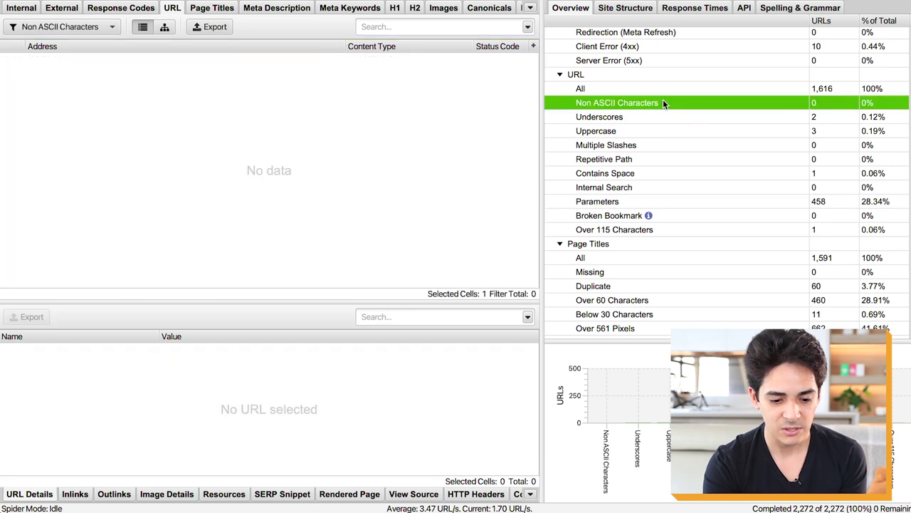
pyautogui.click(639, 174)
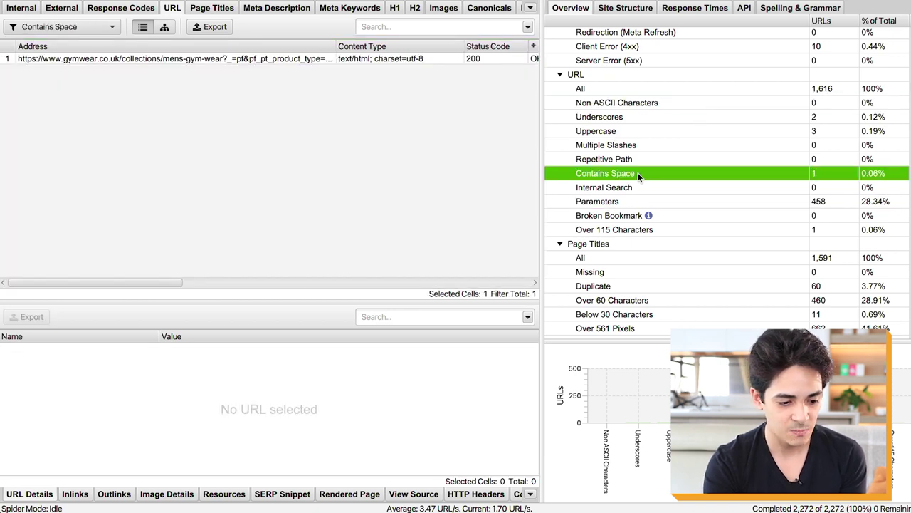
pyautogui.click(276, 61)
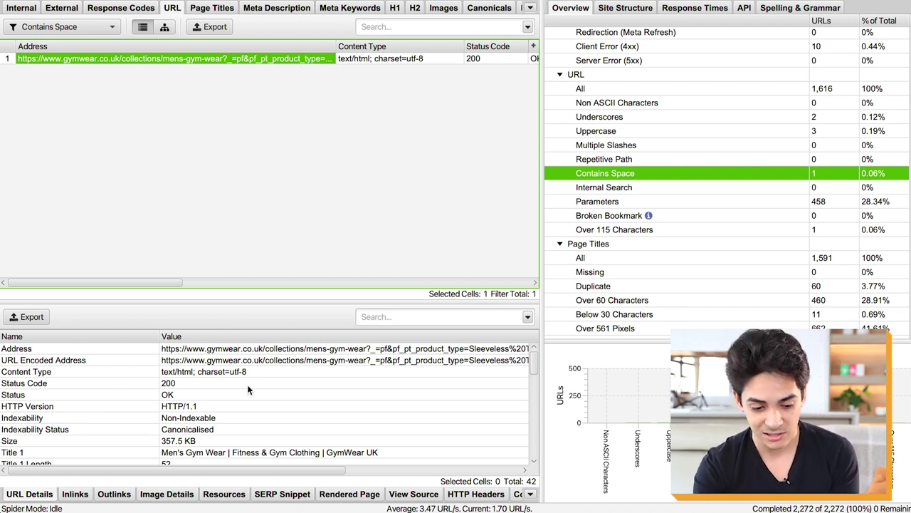
# - Filter the URL report to Over 115 Characters and check the mens-gym-wear URL's canonical link element
pyautogui.click(670, 232)
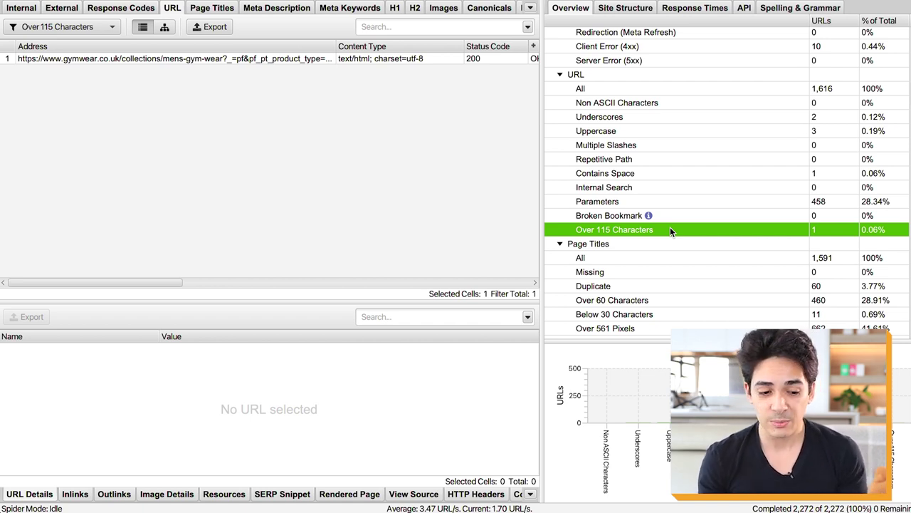
pyautogui.click(280, 59)
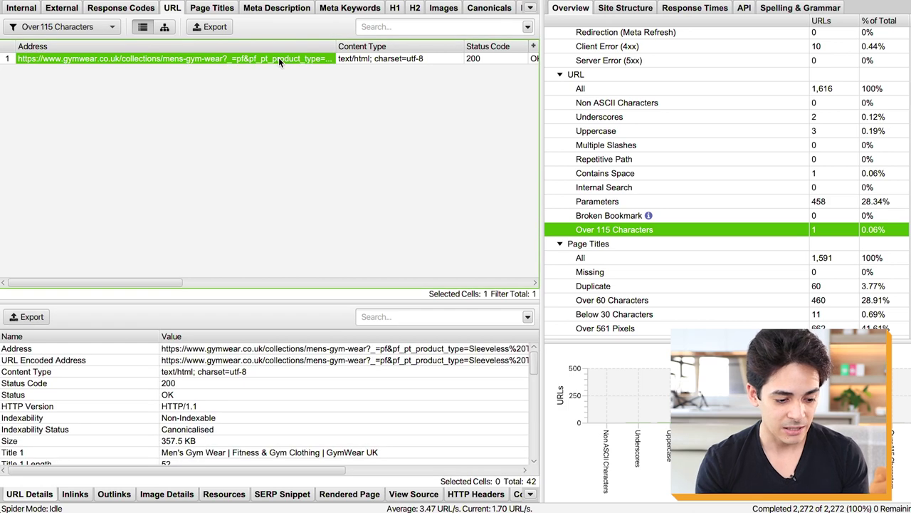
pyautogui.scroll(-5, 284, 381)
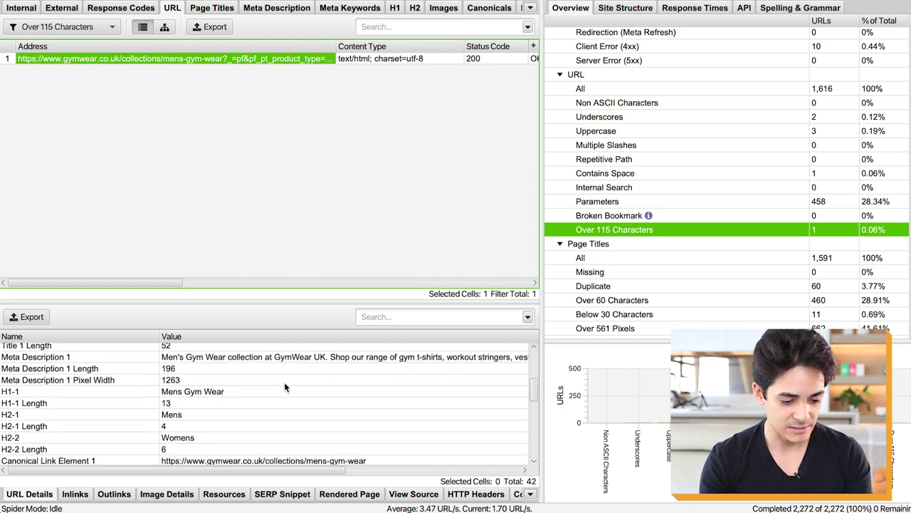
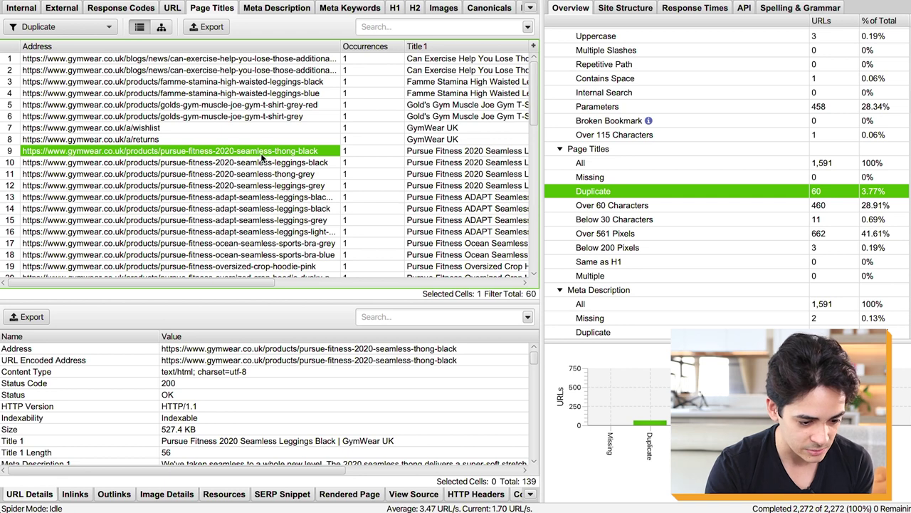
# - Compare the details of the pursue-fitness-2020 seamless-thong and seamless-leggings URLs in the duplicate page titles list
pyautogui.click(299, 166)
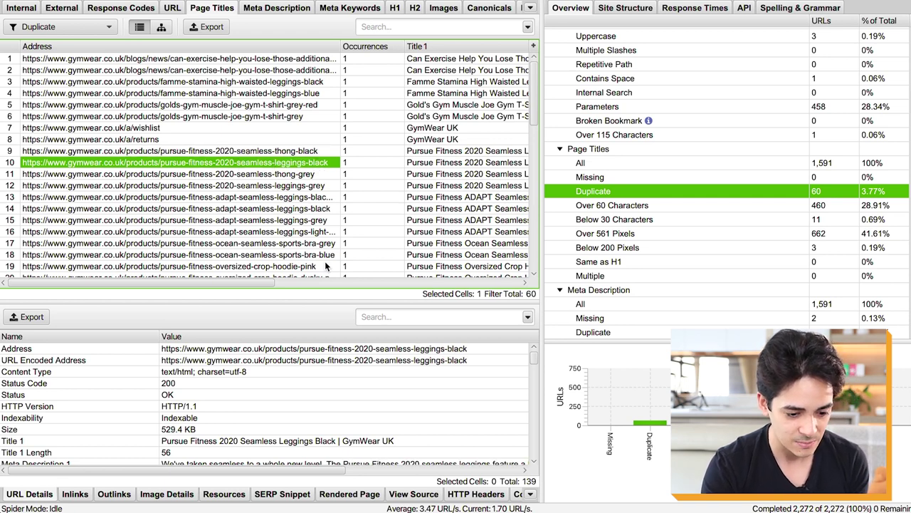
pyautogui.moveTo(174, 284)
pyautogui.mouseDown()
pyautogui.moveTo(286, 289)
pyautogui.moveTo(168, 290)
pyautogui.mouseUp()
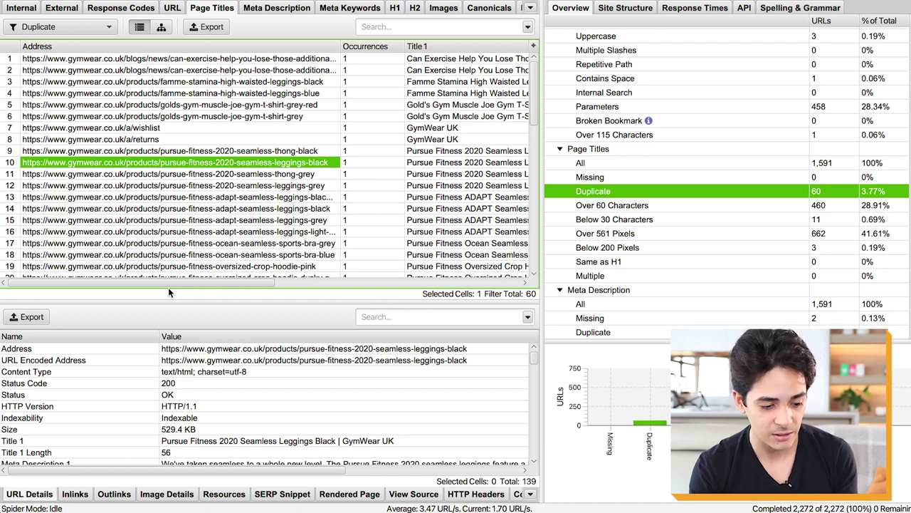
pyautogui.click(272, 151)
pyautogui.click(274, 163)
pyautogui.click(273, 151)
pyautogui.click(284, 167)
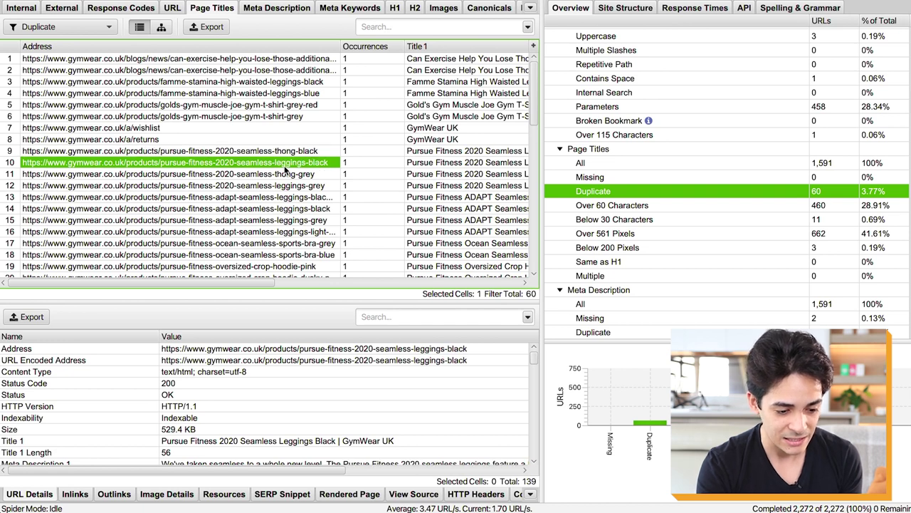
pyautogui.click(299, 178)
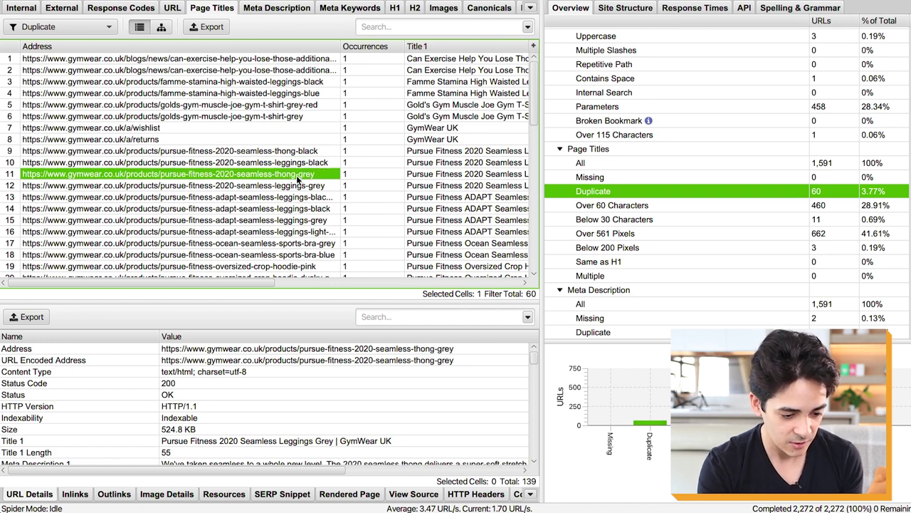
# - Compare the titles of the pursue-fitness-ocean-seamless-sports-bra grey and blue URLs and select both addresses together
pyautogui.click(298, 246)
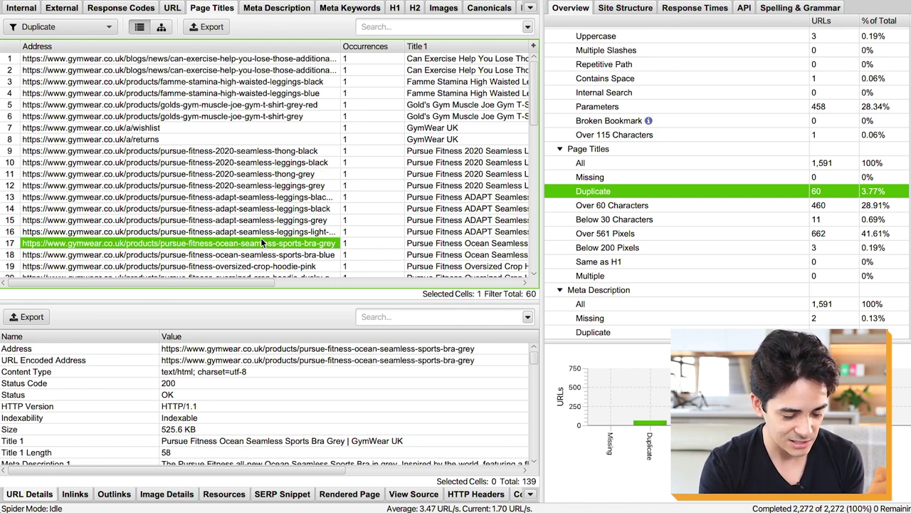
pyautogui.scroll(-1, 271, 239)
pyautogui.scroll(-1, 271, 239)
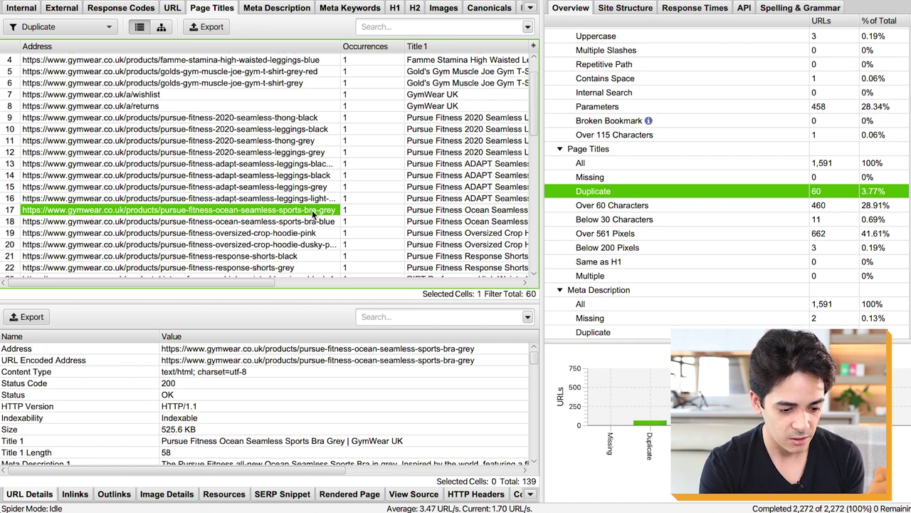
pyautogui.click(289, 222)
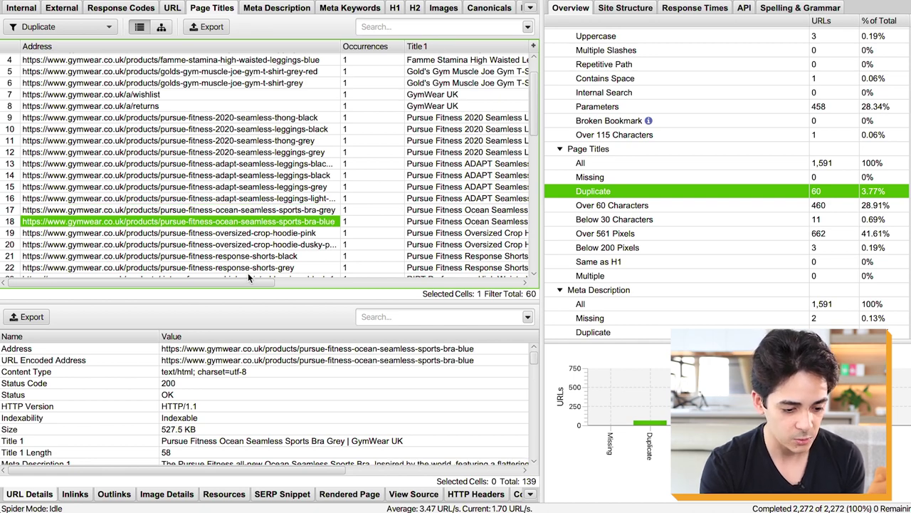
pyautogui.moveTo(236, 283)
pyautogui.mouseDown()
pyautogui.moveTo(392, 283)
pyautogui.moveTo(225, 283)
pyautogui.mouseUp()
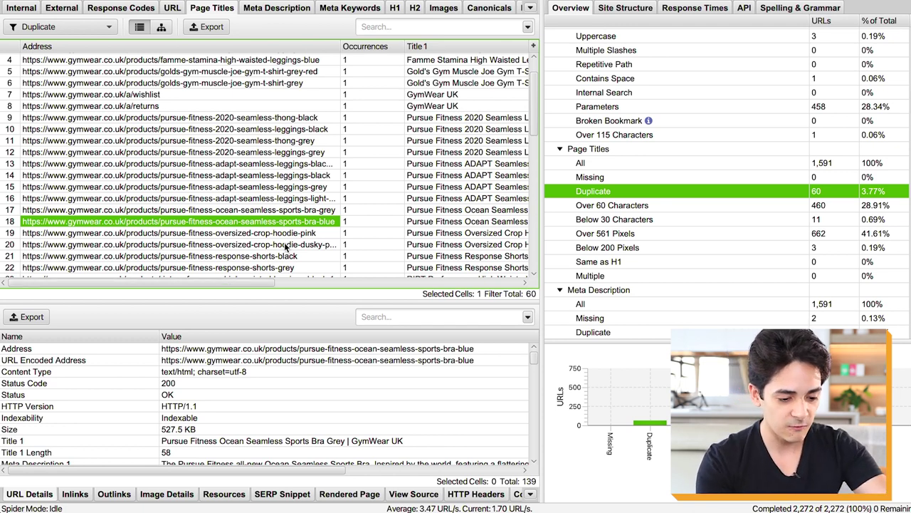
pyautogui.keyDown('shift'); pyautogui.click(320, 209); pyautogui.keyUp('shift')
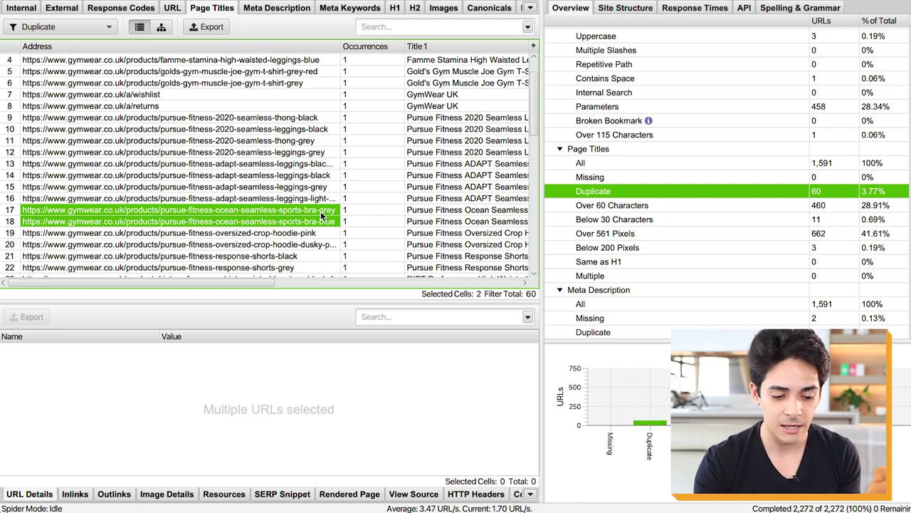
# - Show the full Title 1 column and highlight the matching Can Exercise Help and Famme Stamina title pairs
pyautogui.click(438, 188)
pyautogui.hscroll(6, 438, 190)
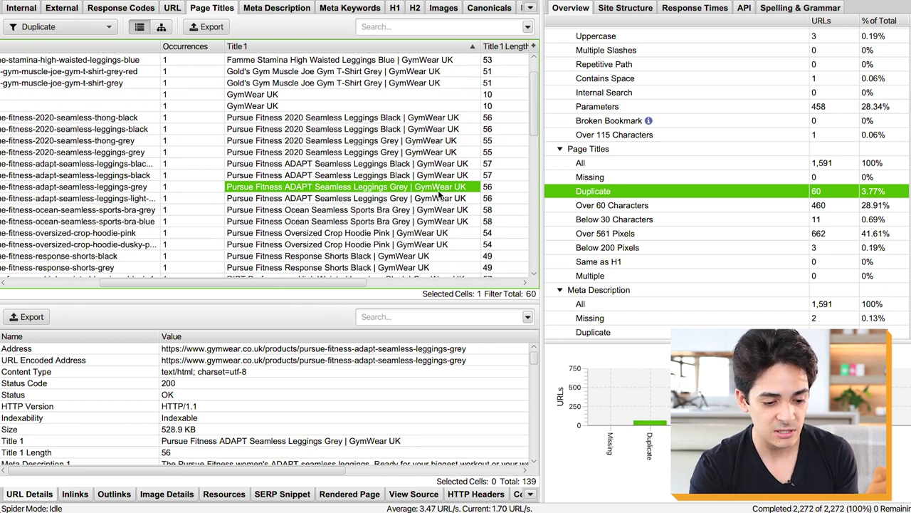
pyautogui.scroll(1, 535, 124)
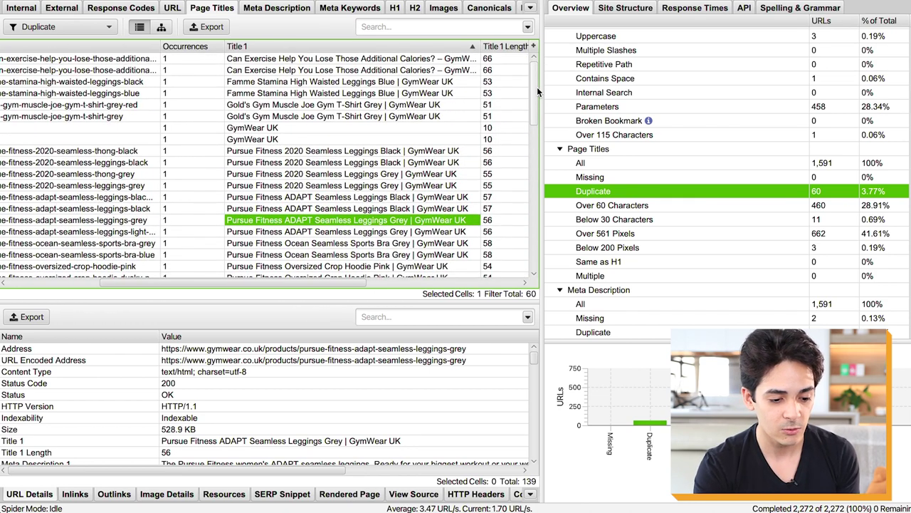
pyautogui.click(447, 61)
pyautogui.keyDown('shift'); pyautogui.click(439, 72); pyautogui.keyUp('shift')
pyautogui.click(433, 83)
pyautogui.keyDown('shift'); pyautogui.click(429, 95); pyautogui.keyUp('shift')
# - Highlight the two Gold's Gym Muscle Joe Gym T-Shirt Grey titles and compare them with their addresses
pyautogui.click(419, 109)
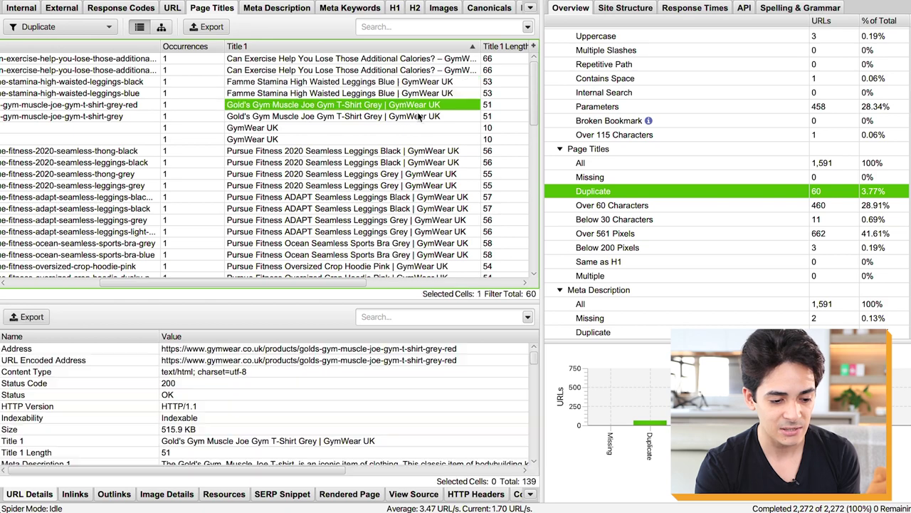
pyautogui.keyDown('shift'); pyautogui.click(419, 116); pyautogui.keyUp('shift')
pyautogui.hscroll(-3, 417, 119)
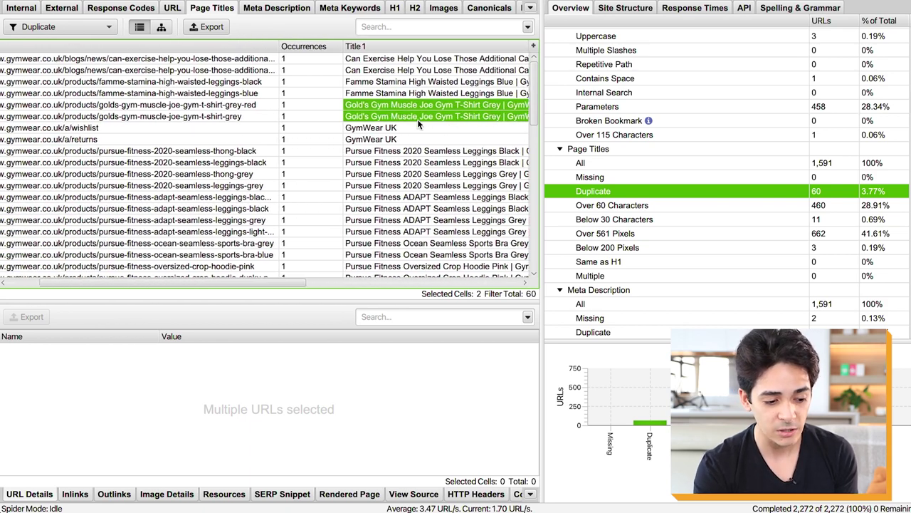
pyautogui.hscroll(3, 418, 119)
pyautogui.hscroll(3, 418, 118)
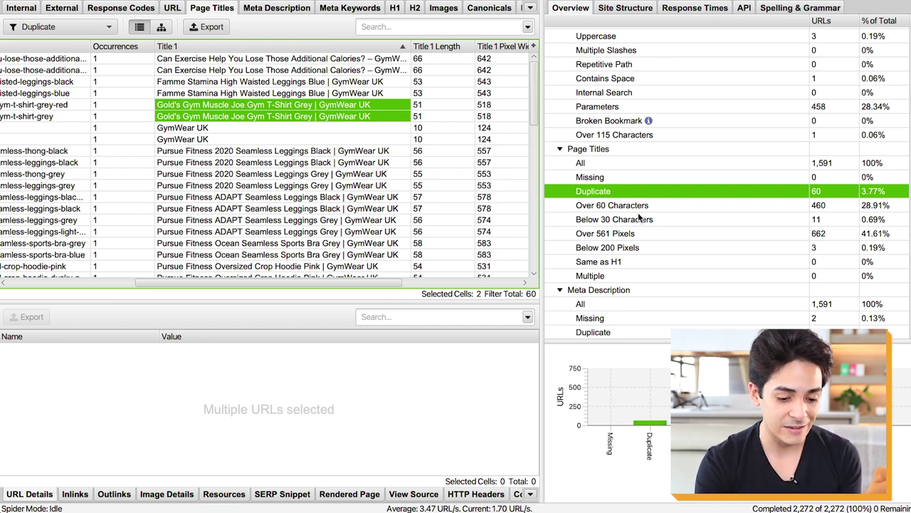
# - Filter page titles to Over 60 Characters and review the title lengths, including the womens-gym-leggings and massage-gun-reviews details
pyautogui.click(614, 207)
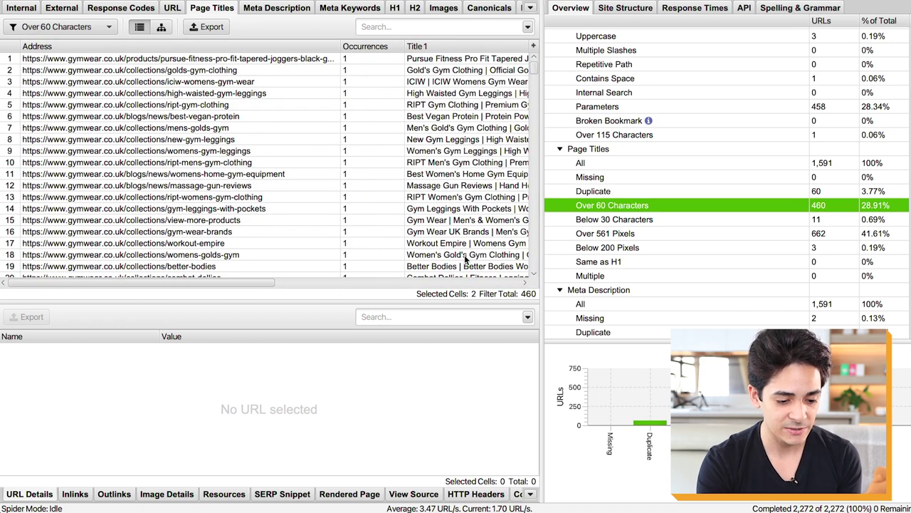
pyautogui.moveTo(231, 282); pyautogui.dragTo(366, 288)
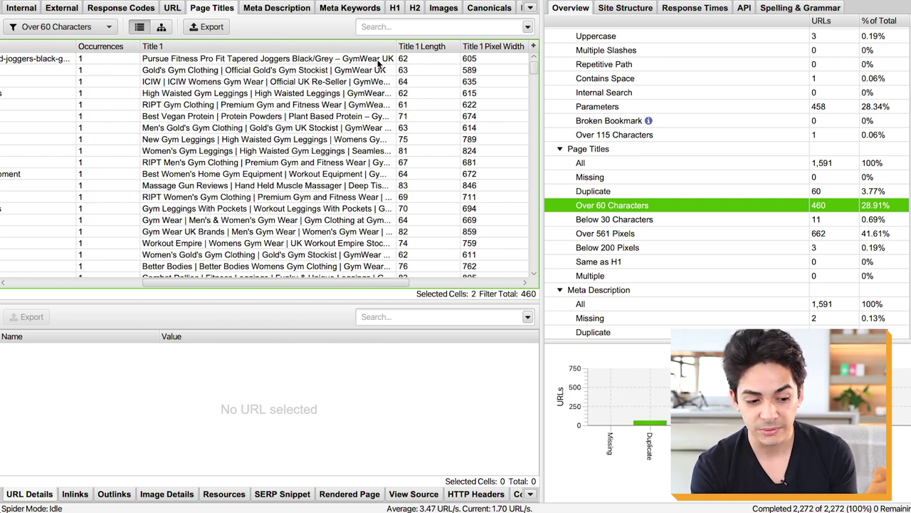
pyautogui.click(384, 151)
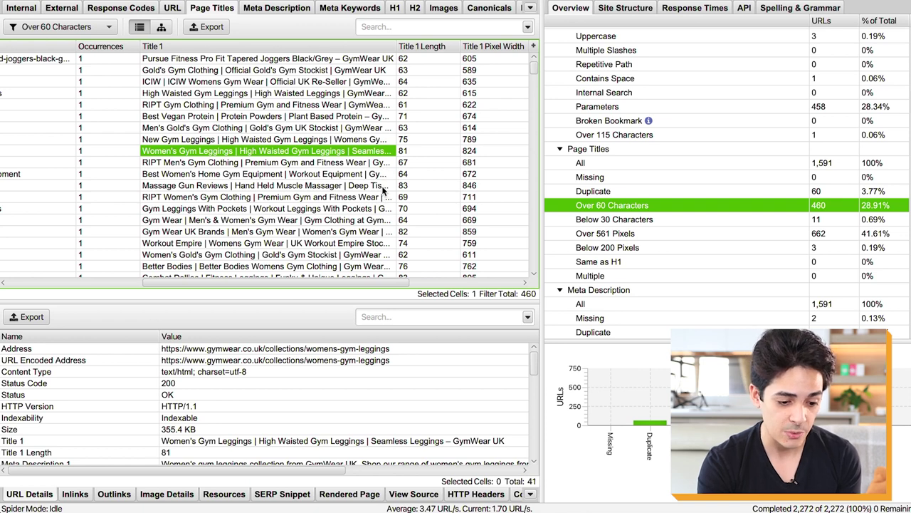
pyautogui.click(383, 186)
pyautogui.scroll(-2, 383, 191)
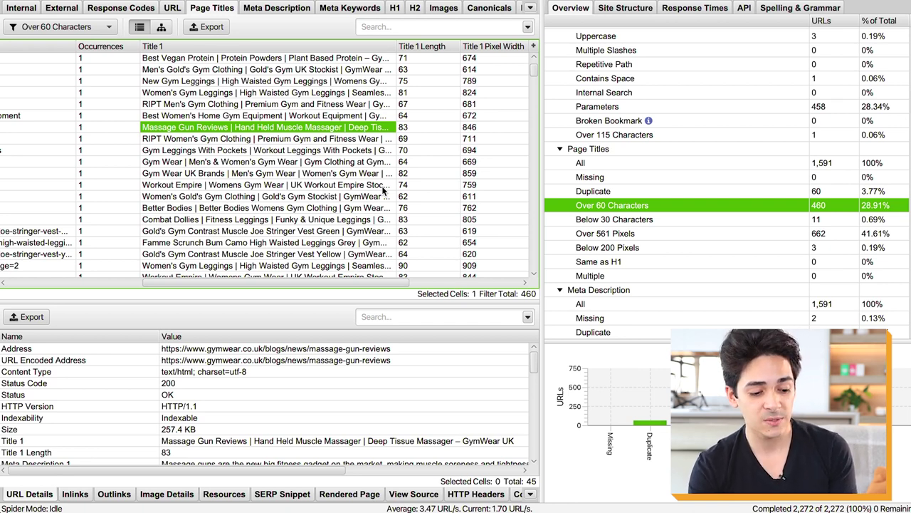
# - Filter page titles to Below 30 Characters and show the full Title 1 column
pyautogui.moveTo(670, 117)
pyautogui.click(637, 220)
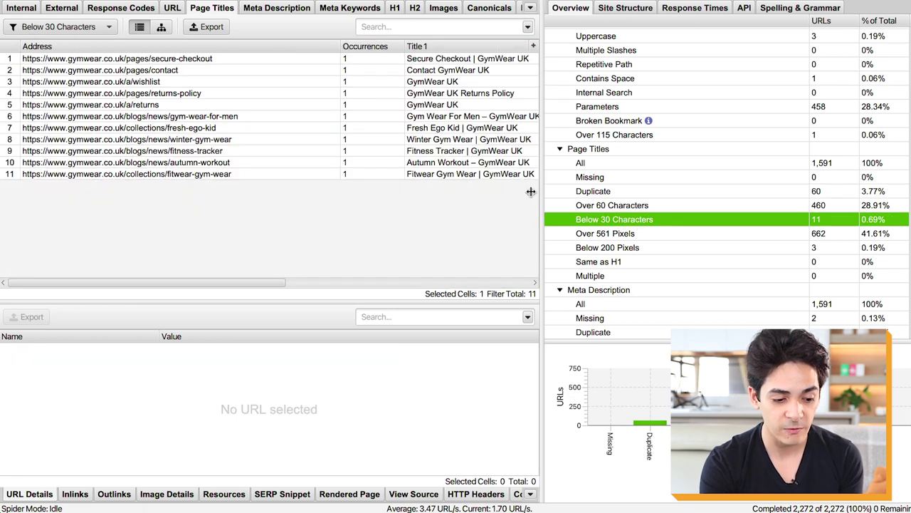
pyautogui.moveTo(239, 283); pyautogui.dragTo(283, 285)
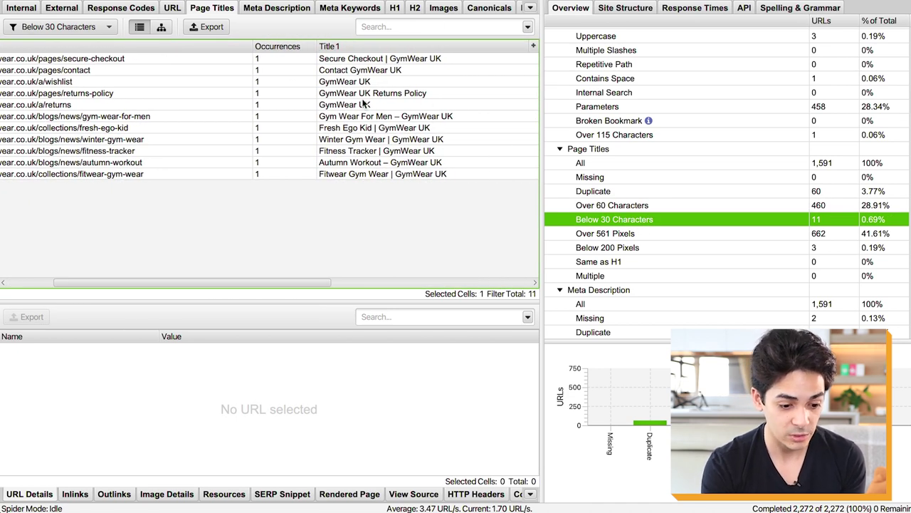
# - Inspect the wishlist page's short title, and filter page titles to Over 561 Pixels to review their lengths and pixel widths, including RIPT Gym Clothing
pyautogui.click(344, 83)
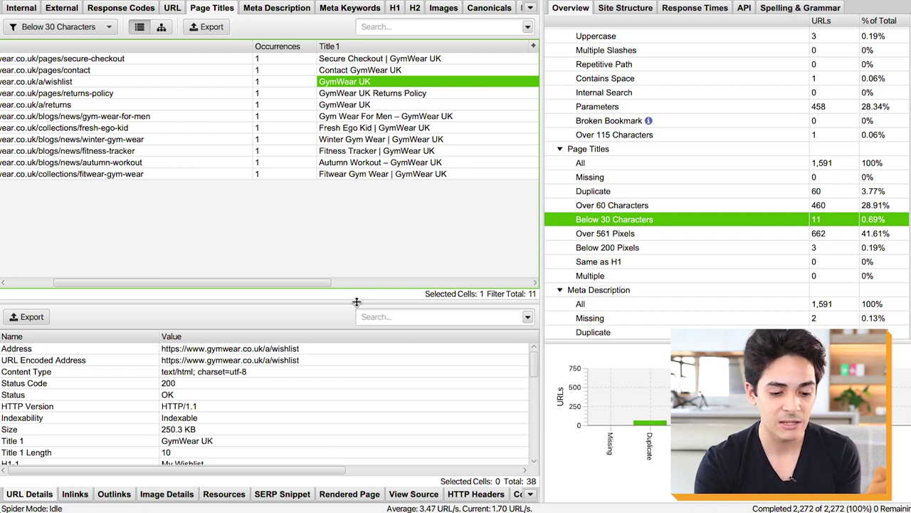
pyautogui.click(631, 237)
pyautogui.moveTo(253, 283); pyautogui.dragTo(372, 280)
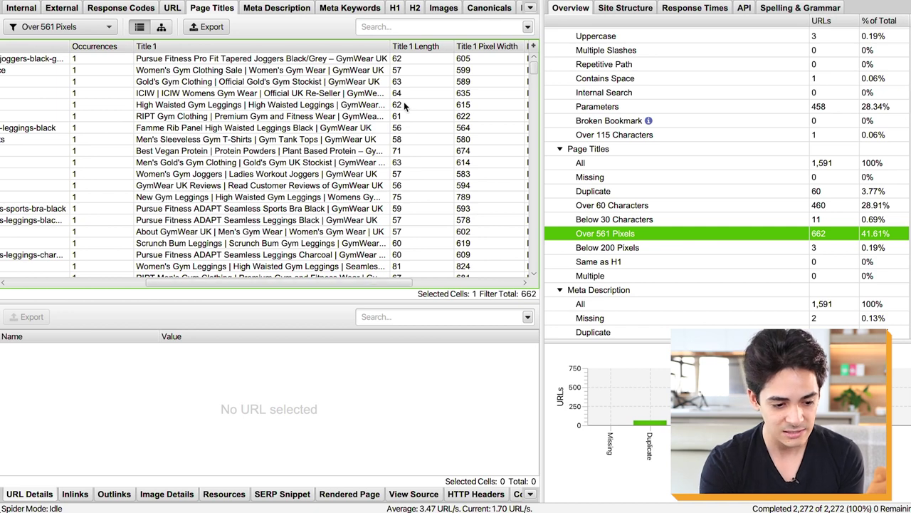
pyautogui.click(337, 73)
pyautogui.click(329, 107)
pyautogui.press('Down')
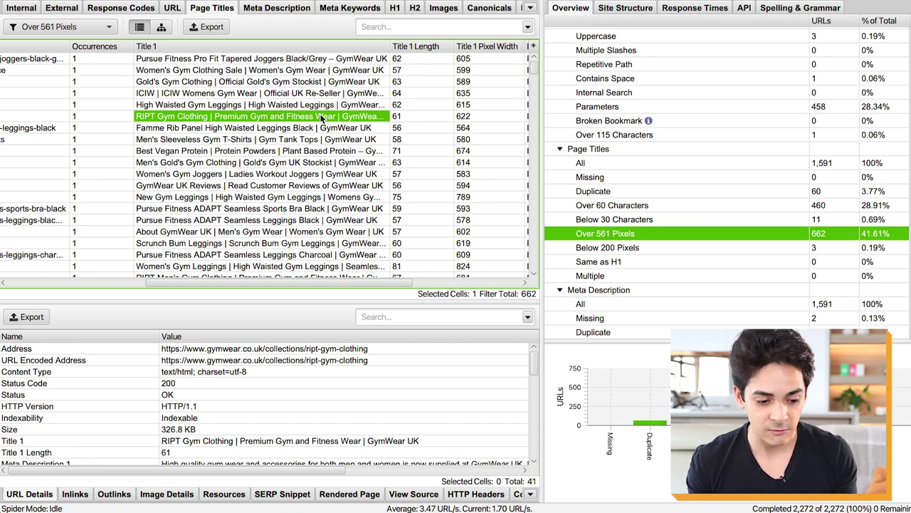
pyautogui.scroll(-5, 412, 188)
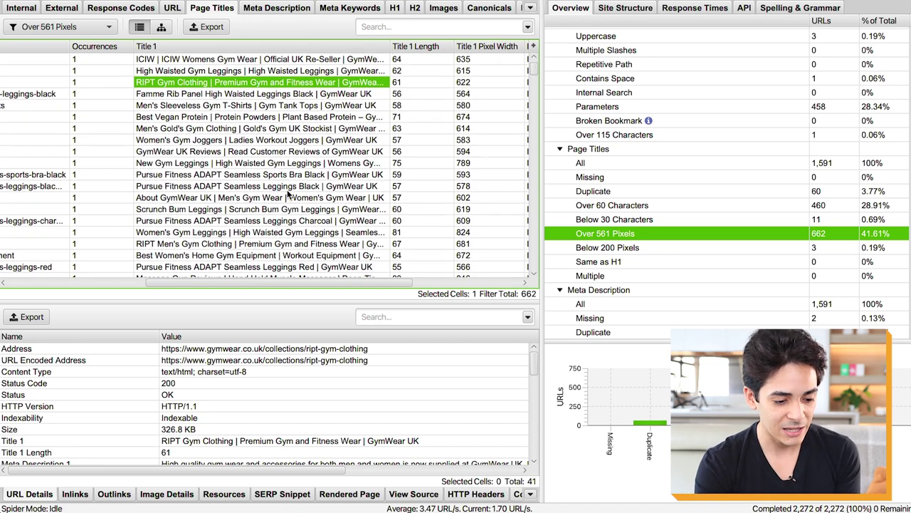
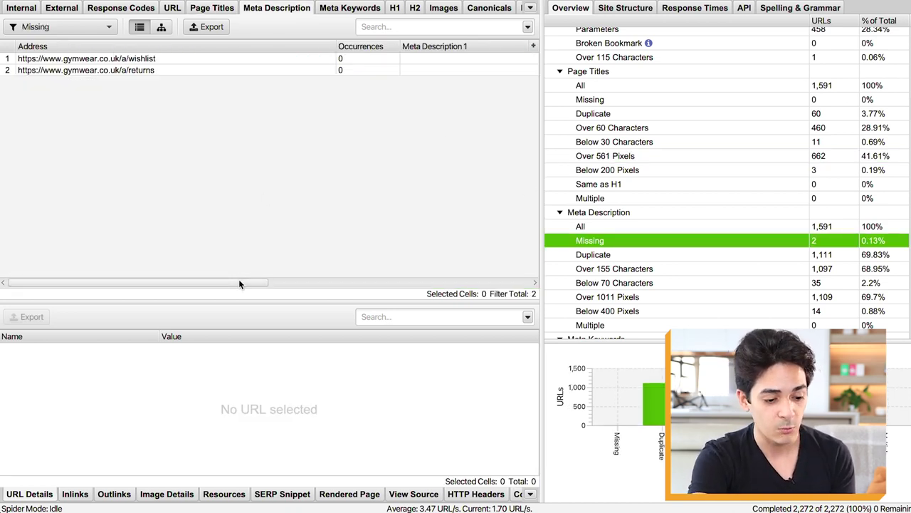
# - Inspect the URL details of the wishlist and returns pages listed under missing meta descriptions
pyautogui.moveTo(239, 283); pyautogui.dragTo(196, 84)
pyautogui.click(180, 57)
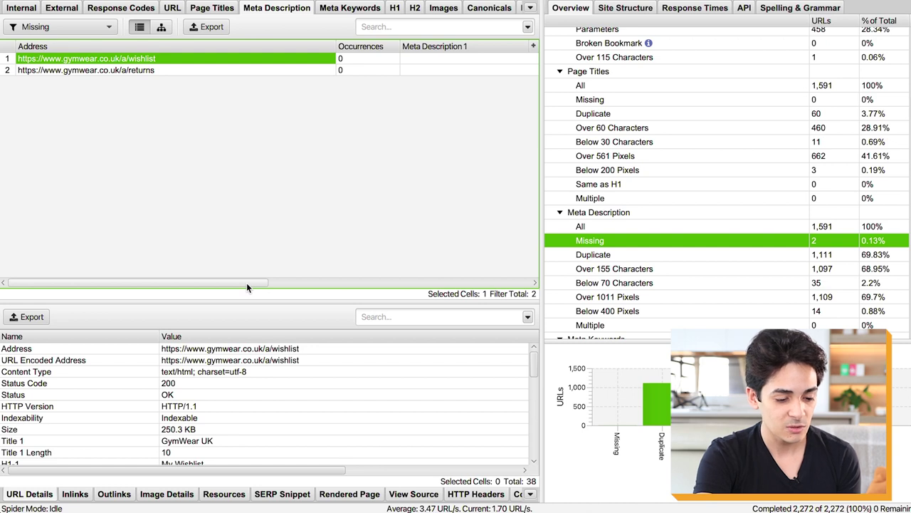
pyautogui.click(219, 66)
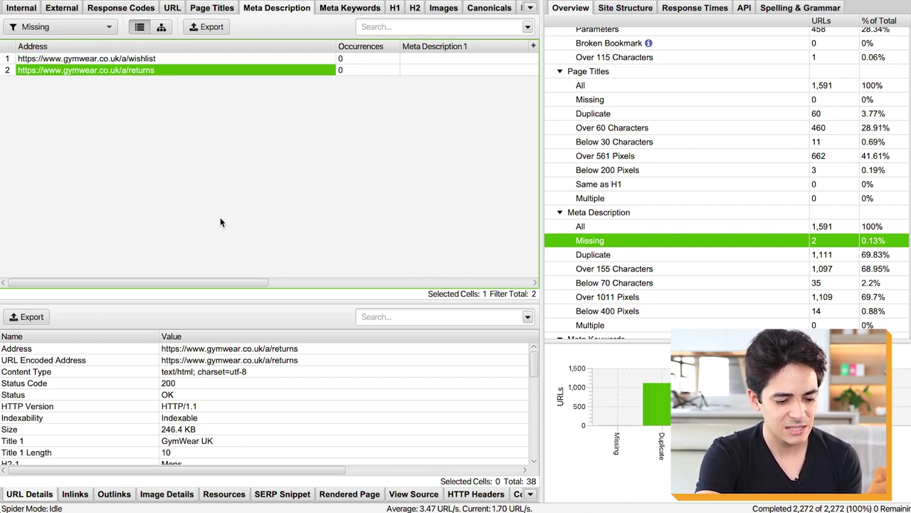
pyautogui.scroll(-7, 239, 405)
pyautogui.scroll(3, 239, 418)
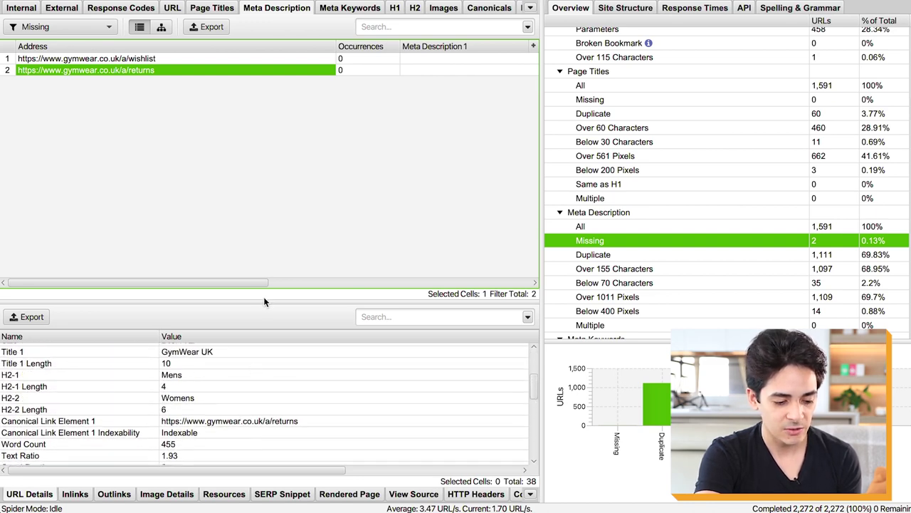
pyautogui.moveTo(248, 284); pyautogui.dragTo(206, 282)
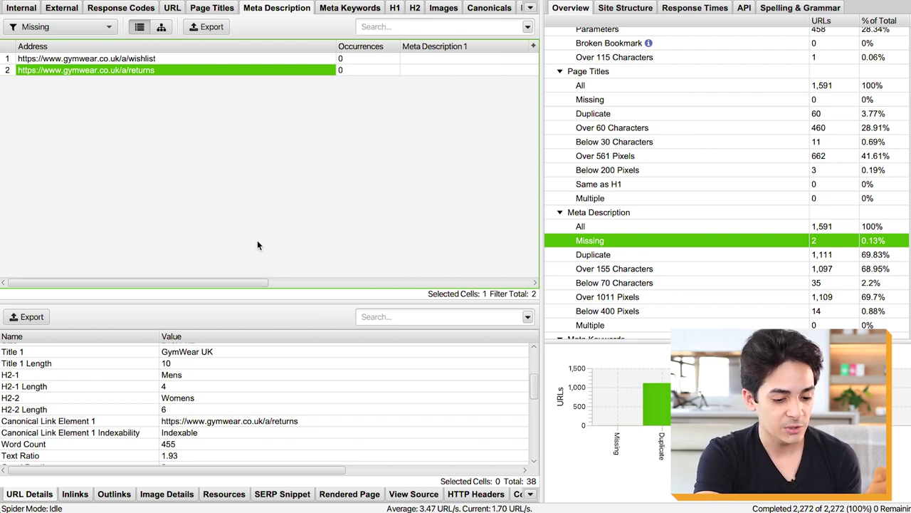
# - Filter meta descriptions to Duplicate and compare the URL details of the three Pursue Fitness gel padded lifting straps pages
pyautogui.click(641, 255)
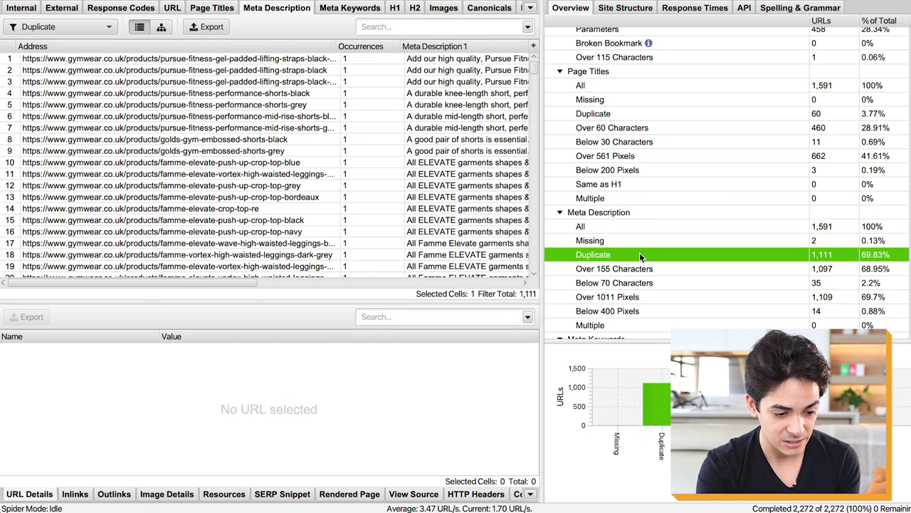
pyautogui.click(321, 61)
pyautogui.press('Down')
pyautogui.press('Up')
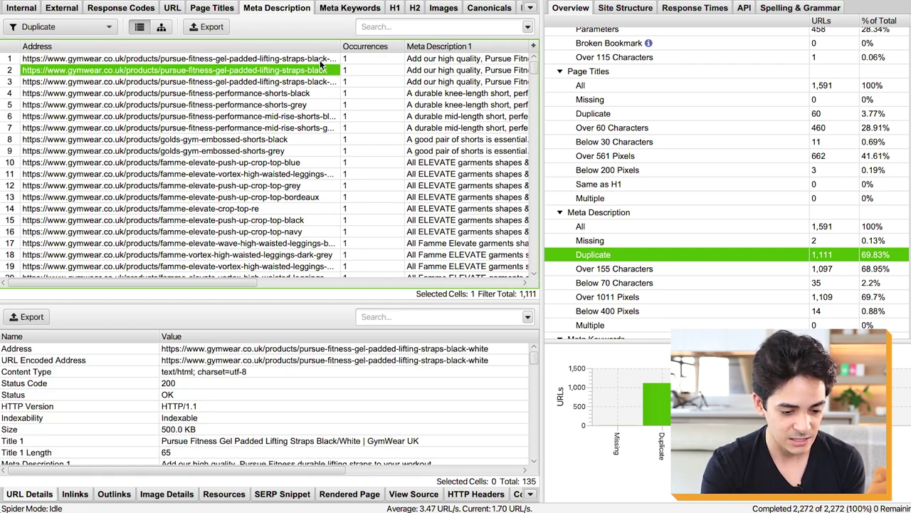
pyautogui.press('Down')
pyautogui.press('Down')
pyautogui.press('Up')
pyautogui.press('Up')
pyautogui.press('Down')
pyautogui.press('Down')
pyautogui.press('Up')
pyautogui.press('Up')
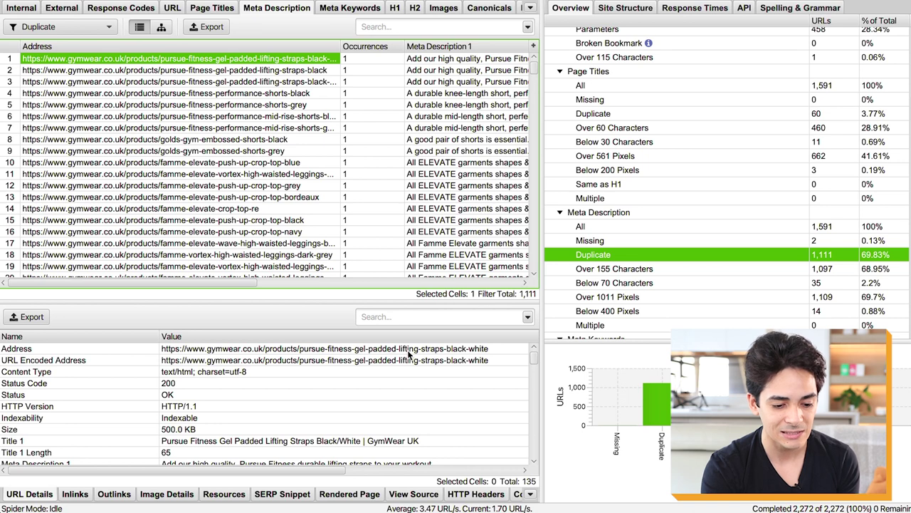
pyautogui.press('Down')
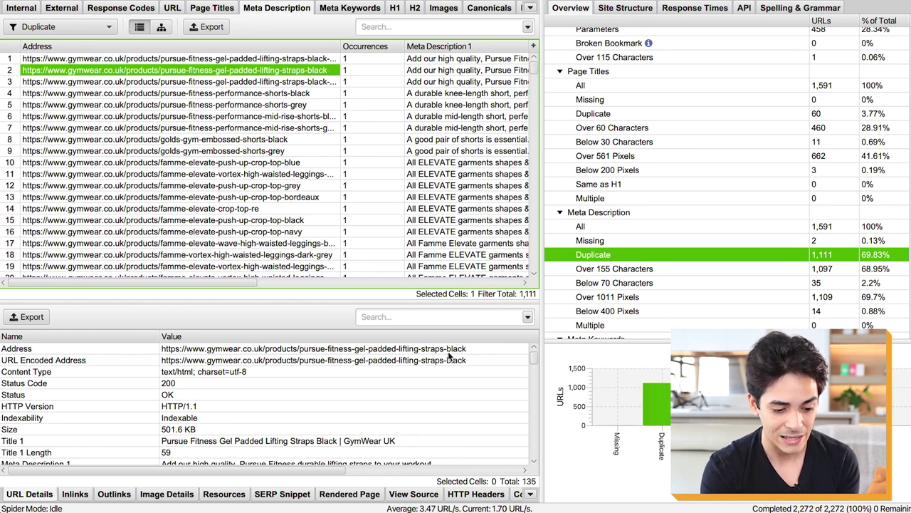
pyautogui.press('Down')
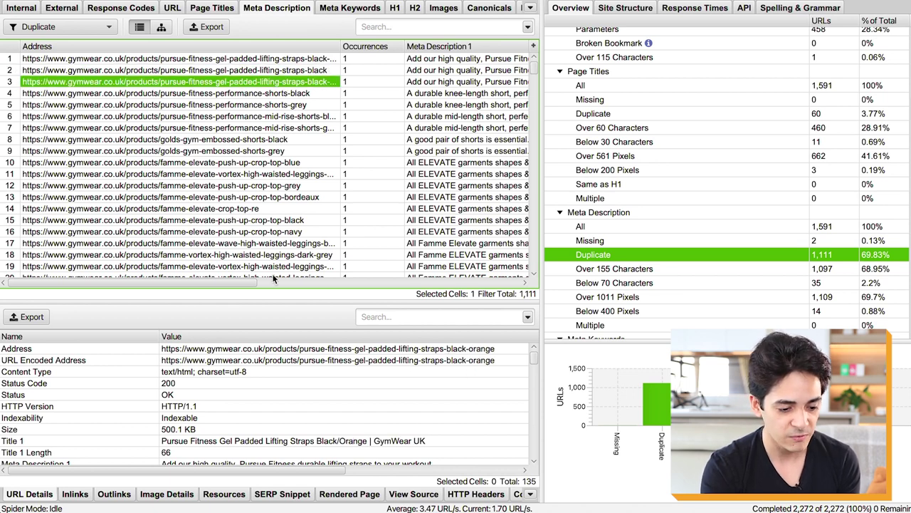
# - Show the full Meta Description 1 column and highlight the three matching Pursue Fitness lifting straps descriptions
pyautogui.moveTo(208, 283); pyautogui.dragTo(313, 283)
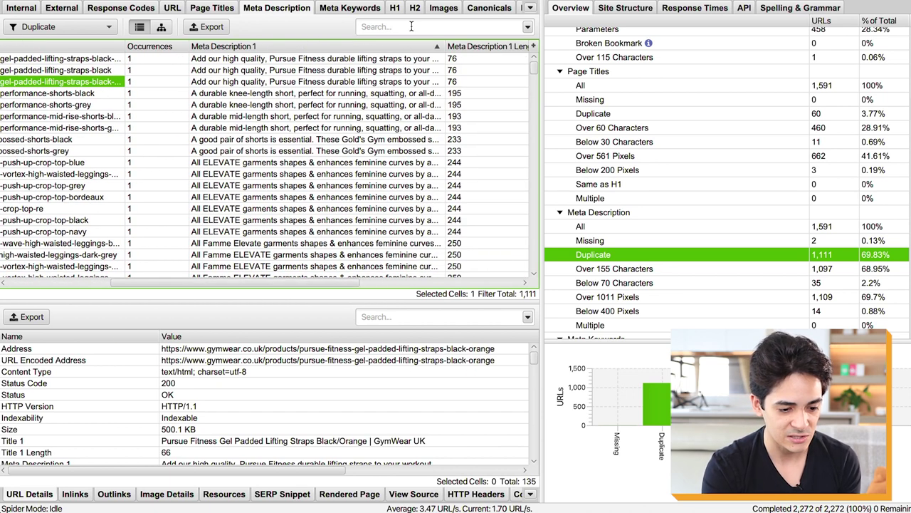
pyautogui.click(378, 57)
pyautogui.press('Down')
pyautogui.press('Down')
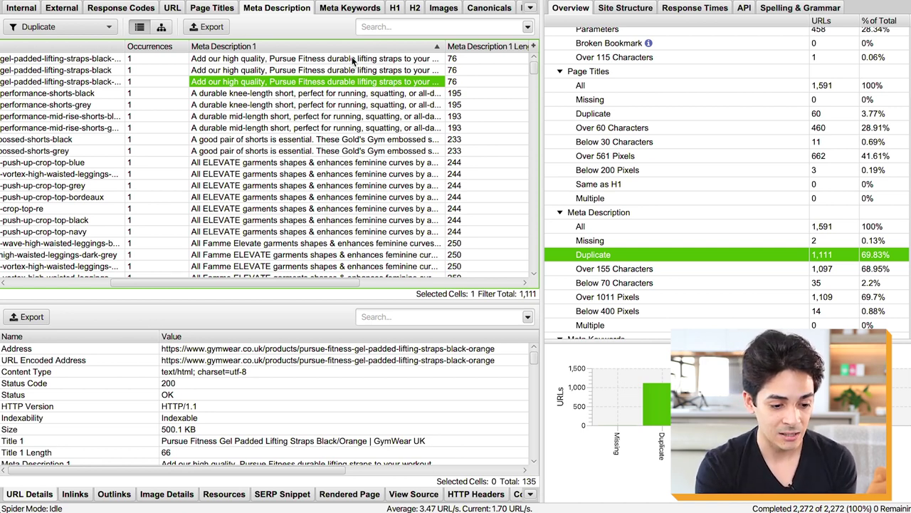
pyautogui.moveTo(352, 58); pyautogui.dragTo(349, 81)
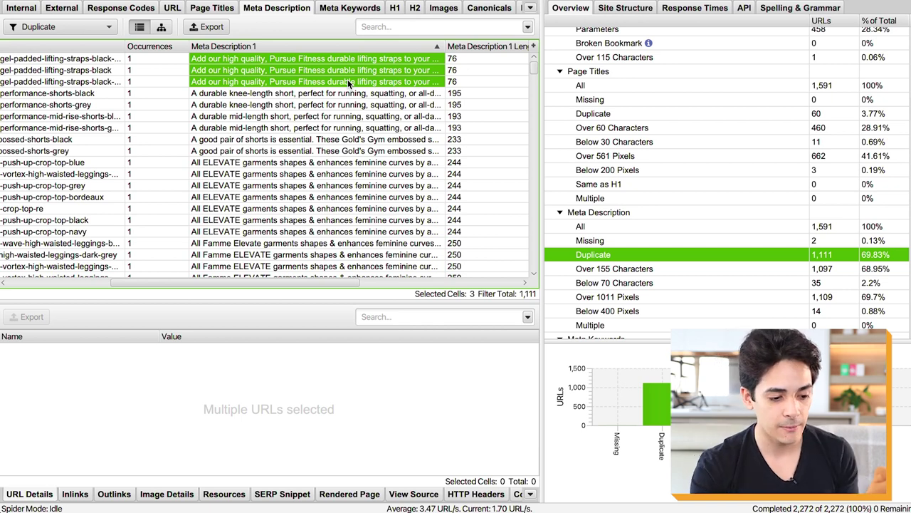
# - Highlight the two knee-length short descriptions and compare the addresses of the Pursue Fitness performance and mid-rise shorts
pyautogui.hscroll(-3, 287, 84)
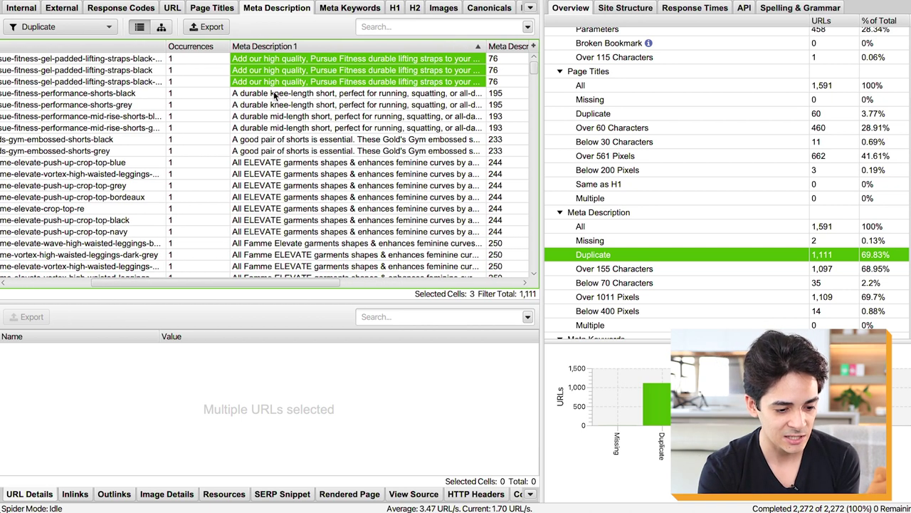
pyautogui.click(287, 93)
pyautogui.keyDown('shift'); pyautogui.click(282, 104); pyautogui.keyUp('shift')
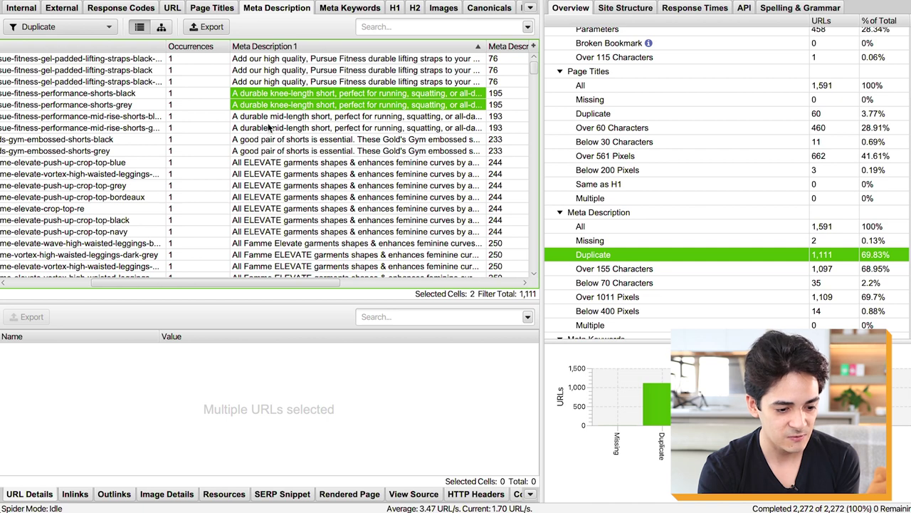
pyautogui.click(139, 98)
pyautogui.press('Down')
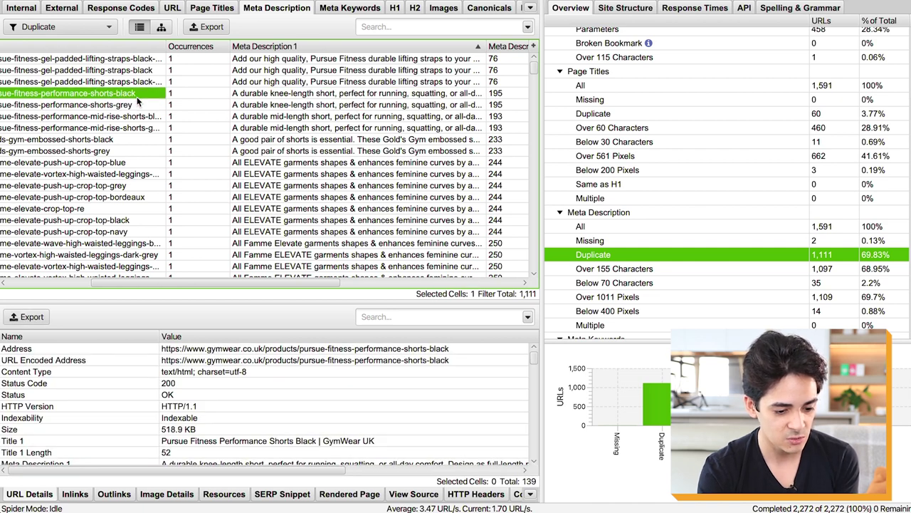
pyautogui.press('Down')
pyautogui.press('Down')
pyautogui.hscroll(-5, 138, 101)
pyautogui.scroll(-1, 137, 102)
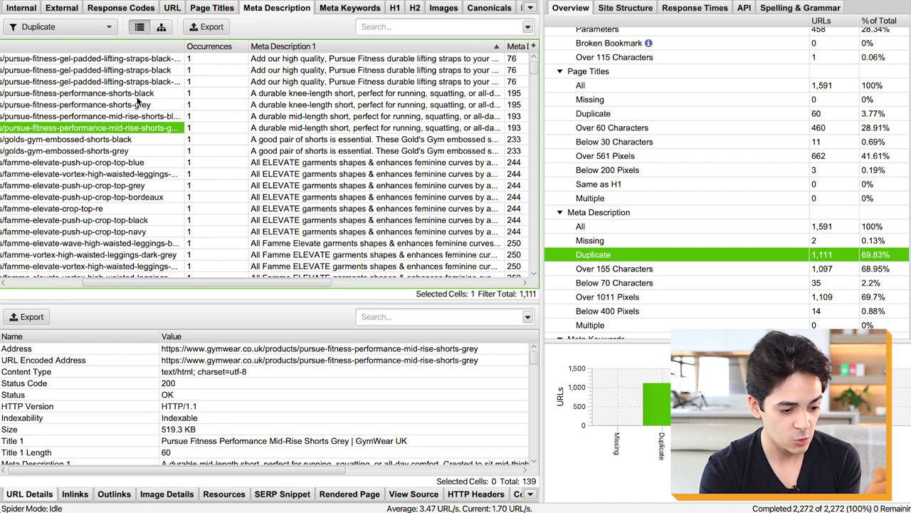
# - Review the duplicate descriptions of the Famme Elevate products and paginated fkn-gym-wear collection, inspecting the details of fkn-gym-wear?page=2
pyautogui.scroll(-5, 235, 113)
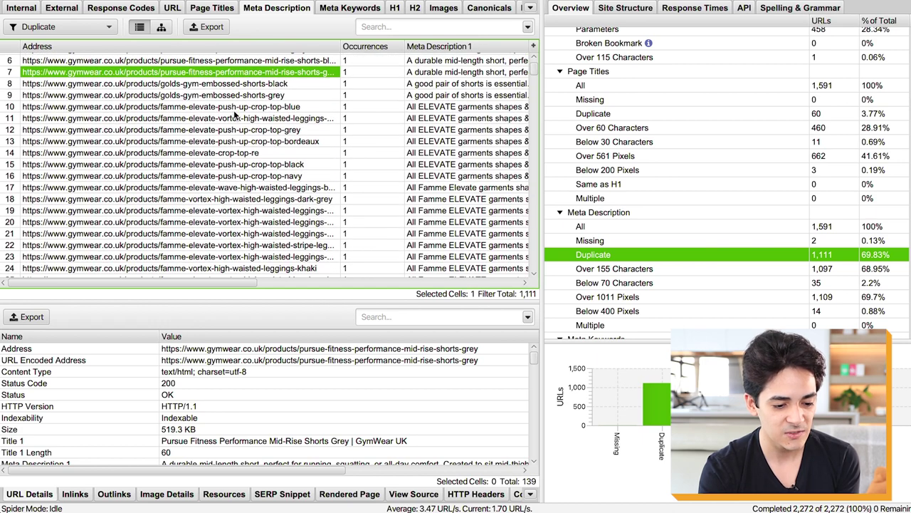
pyautogui.hscroll(5, 297, 163)
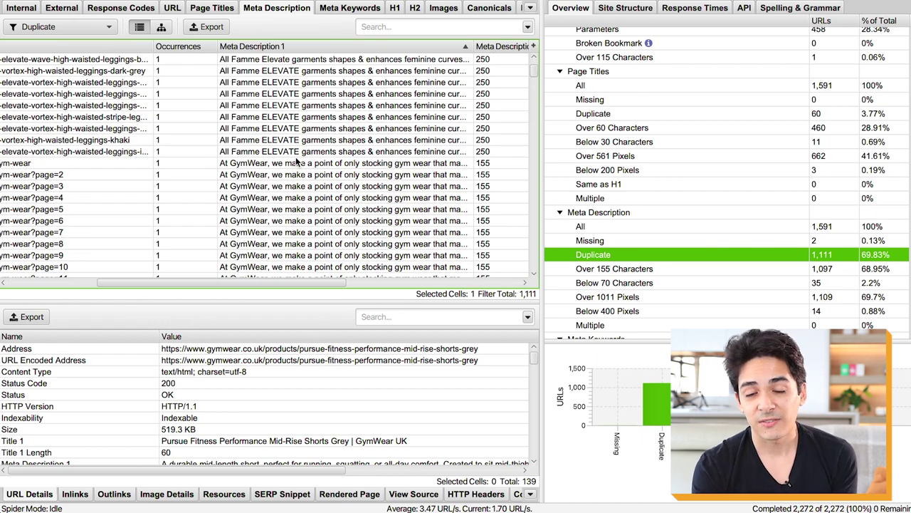
pyautogui.hscroll(-5, 296, 162)
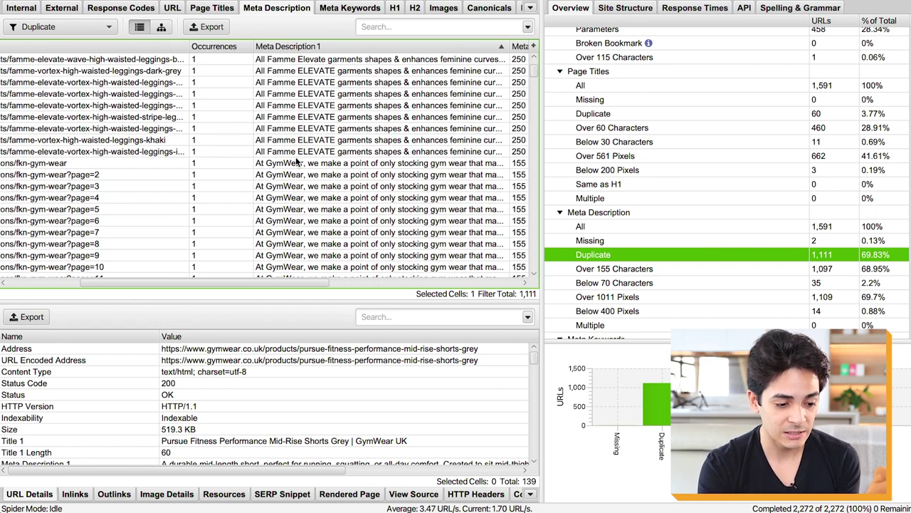
pyautogui.scroll(-2, 296, 157)
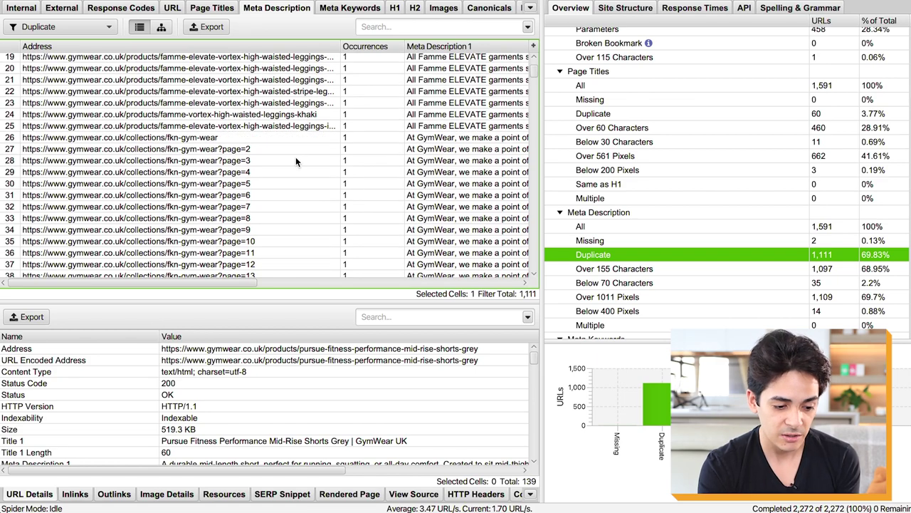
pyautogui.click(270, 150)
pyautogui.scroll(-3, 270, 149)
pyautogui.scroll(-11, 269, 152)
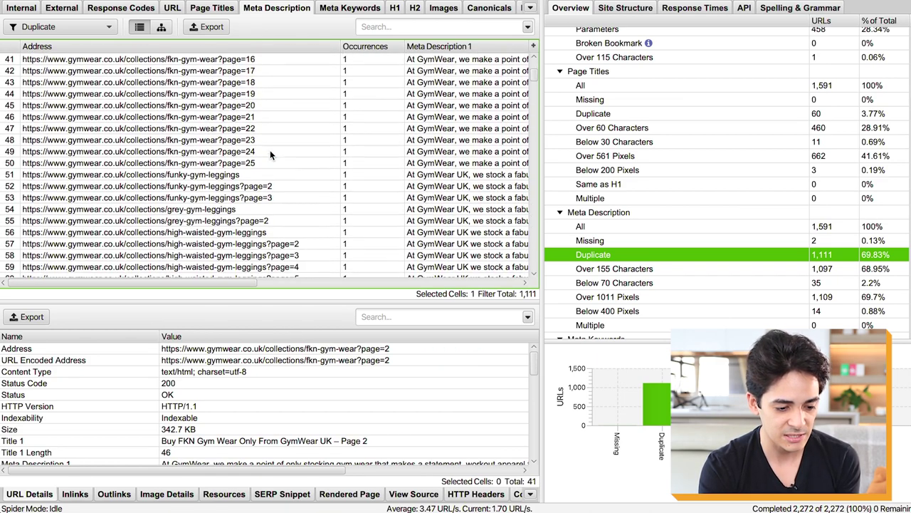
# - Examine the duplicate descriptions on the paginated better-bodies and accessories collections, and inspect the main accessories page's details
pyautogui.scroll(-2, 271, 154)
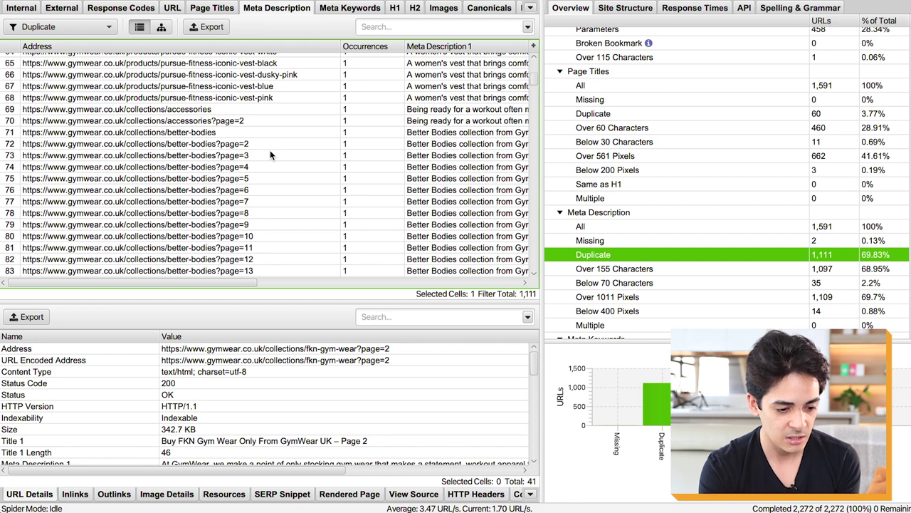
pyautogui.scroll(-1, 270, 155)
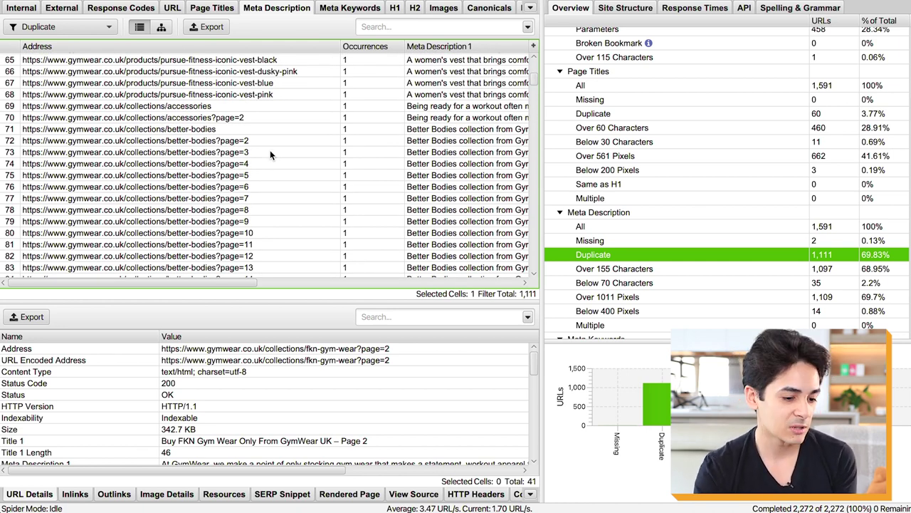
pyautogui.scroll(-2, 269, 151)
pyautogui.scroll(4, 269, 151)
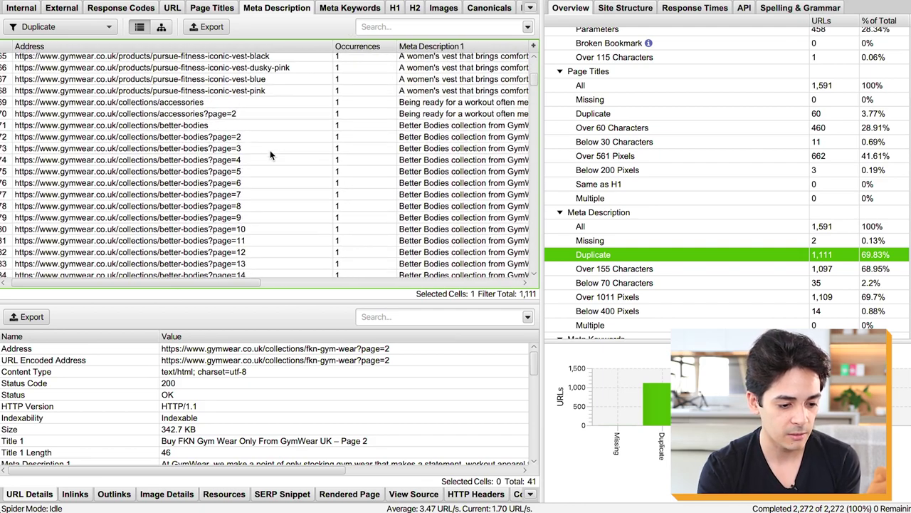
pyautogui.scroll(-1, 270, 150)
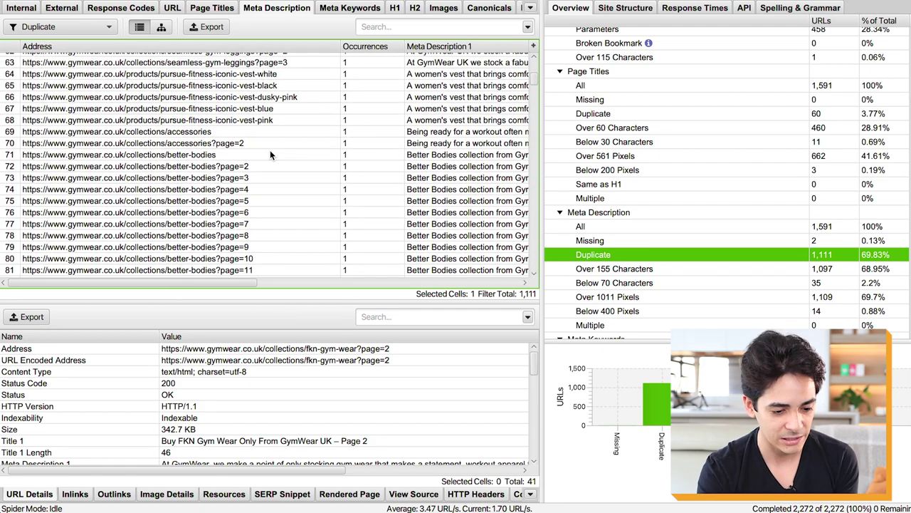
pyautogui.click(304, 132)
pyautogui.scroll(-10, 304, 132)
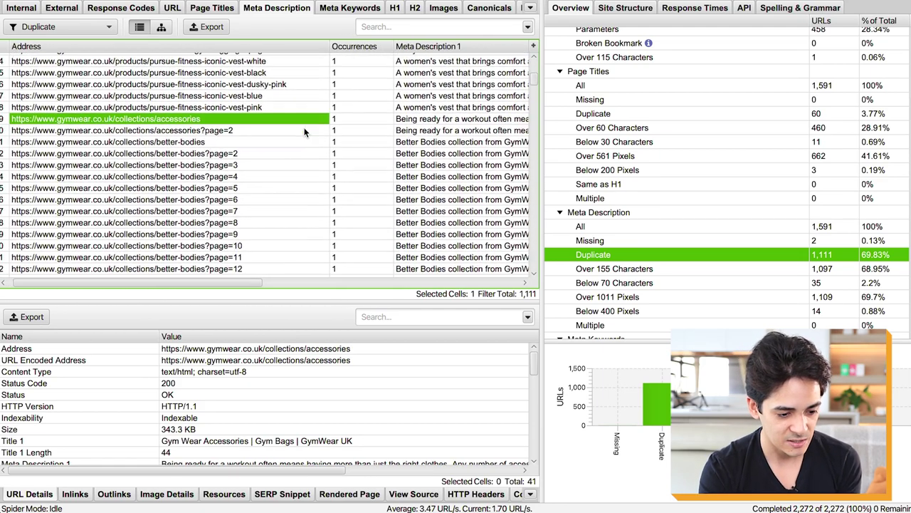
# - Highlight the nine Pursue Fitness oversized crop hoodie addresses and compare them with their matching meta descriptions
pyautogui.scroll(-5, 304, 132)
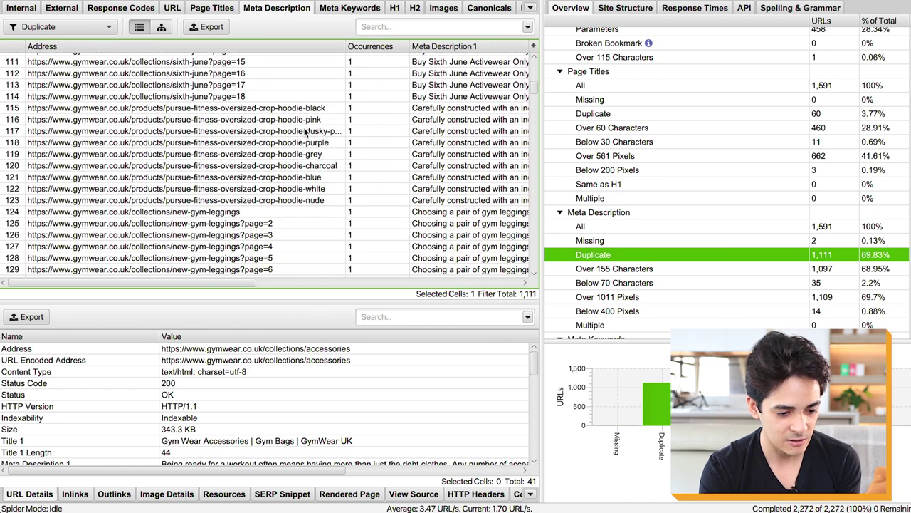
pyautogui.click(323, 109)
pyautogui.keyDown('shift'); pyautogui.click(315, 197); pyautogui.keyUp('shift')
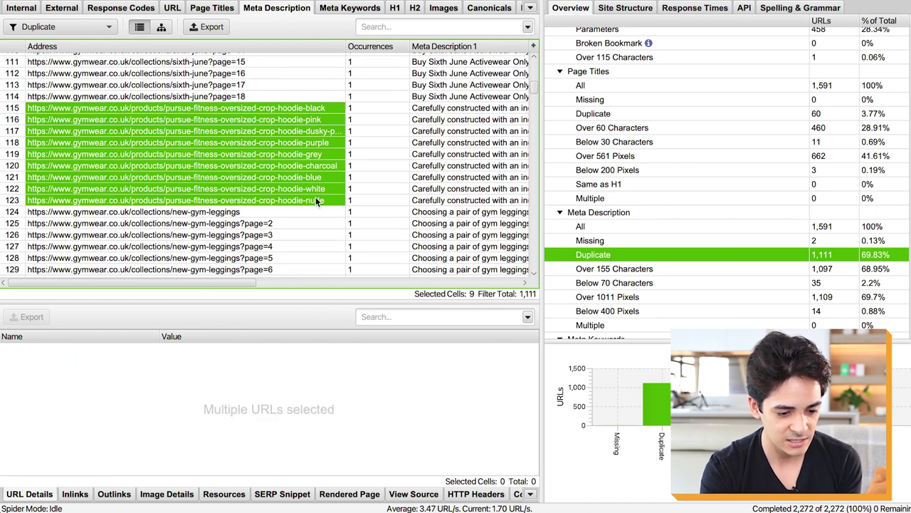
pyautogui.hscroll(1, 434, 99)
pyautogui.moveTo(417, 118); pyautogui.dragTo(385, 203)
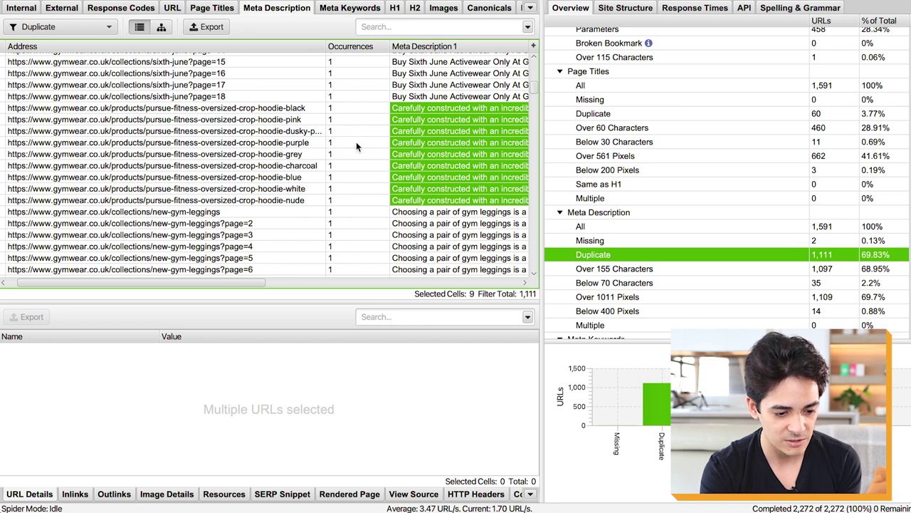
pyautogui.moveTo(306, 107); pyautogui.dragTo(306, 143)
pyautogui.moveTo(306, 187); pyautogui.dragTo(306, 198)
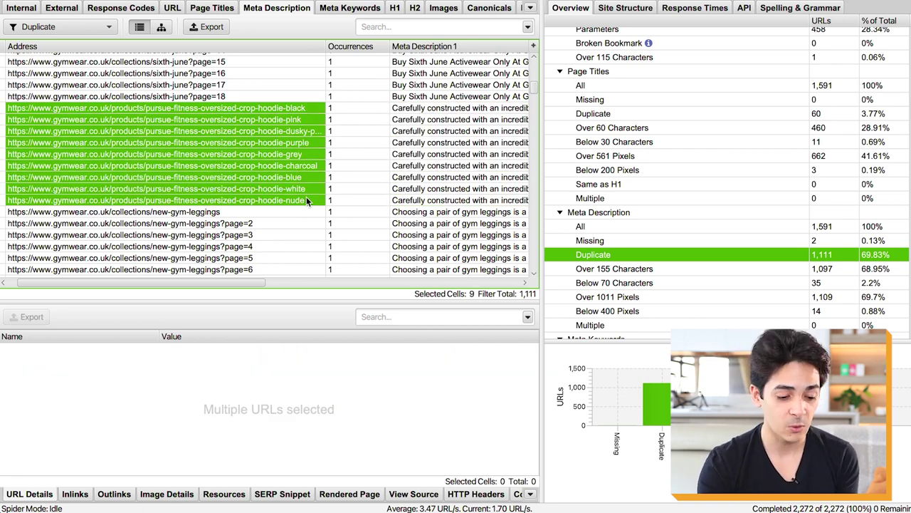
# - Highlight the six Pursue Fitness core seamless t-shirt addresses in the duplicate meta descriptions list
pyautogui.scroll(-10, 306, 196)
pyautogui.scroll(-5, 304, 187)
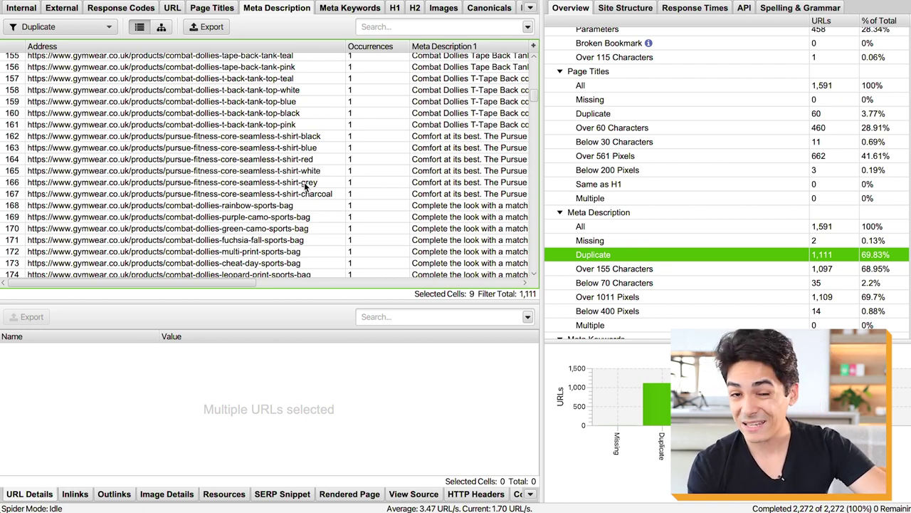
pyautogui.moveTo(302, 139); pyautogui.dragTo(299, 189)
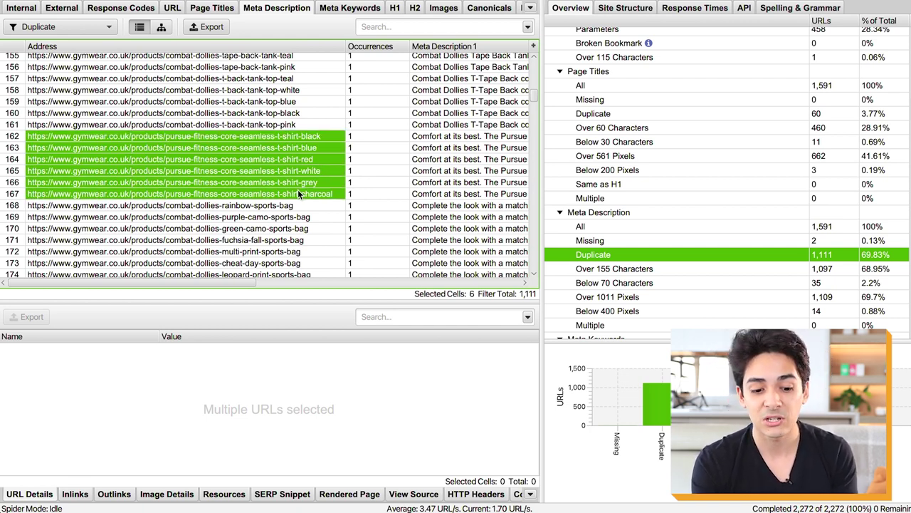
# - List the meta descriptions over 155 characters, check their lengths, and inspect the homepage's description in its URL details
pyautogui.click(635, 269)
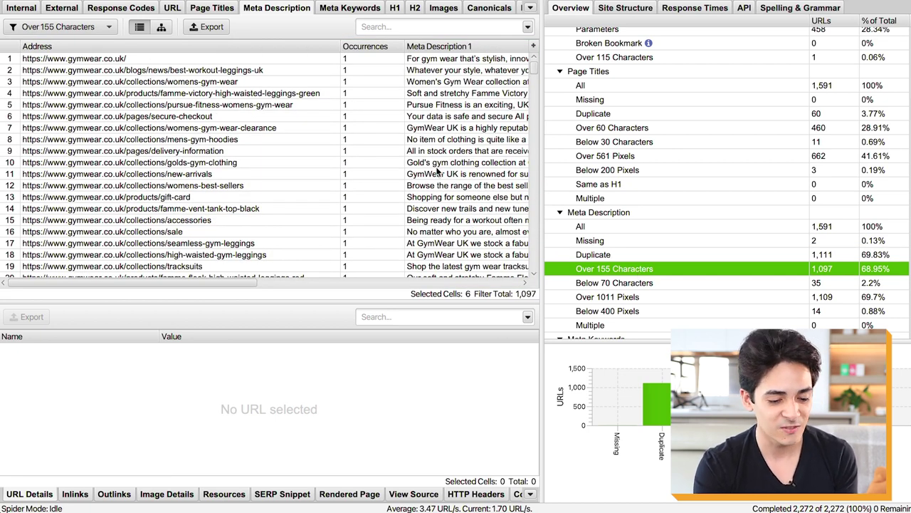
pyautogui.hscroll(5, 456, 199)
pyautogui.hscroll(2, 438, 171)
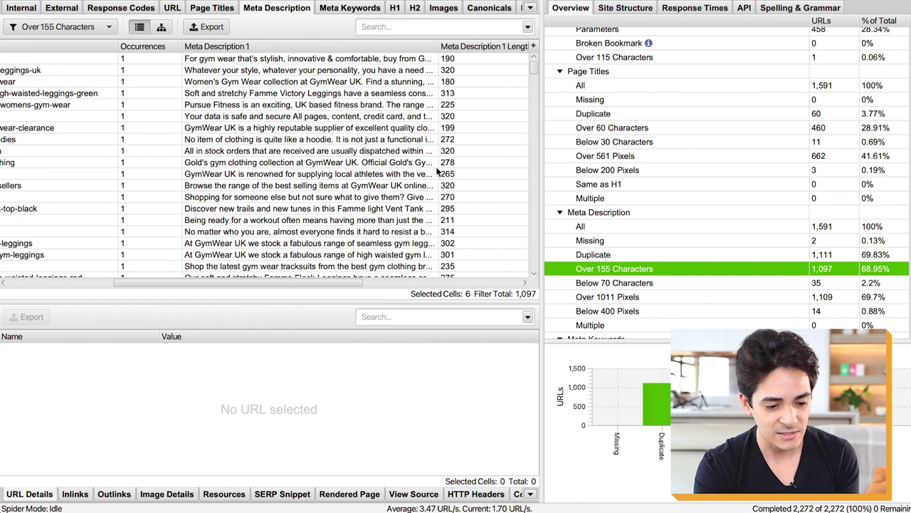
pyautogui.click(403, 61)
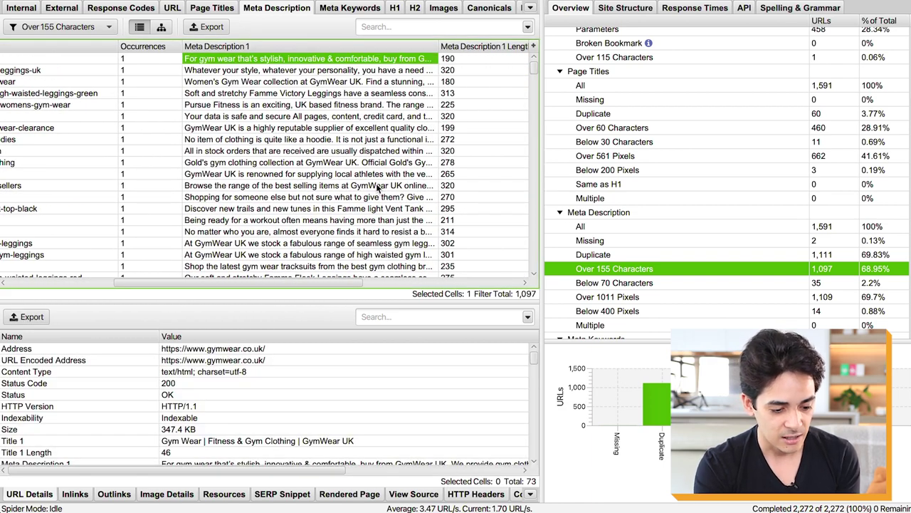
pyautogui.scroll(-1, 346, 440)
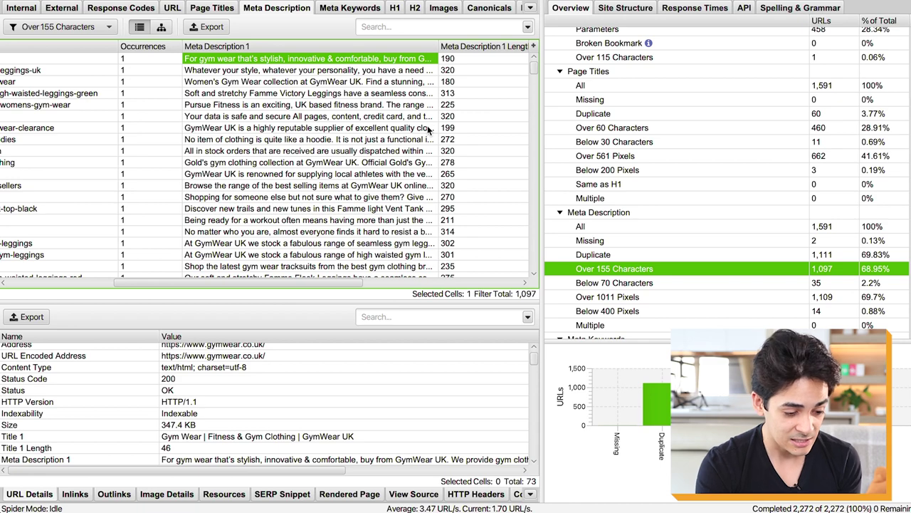
pyautogui.hscroll(-6, 430, 129)
pyautogui.hscroll(5, 429, 129)
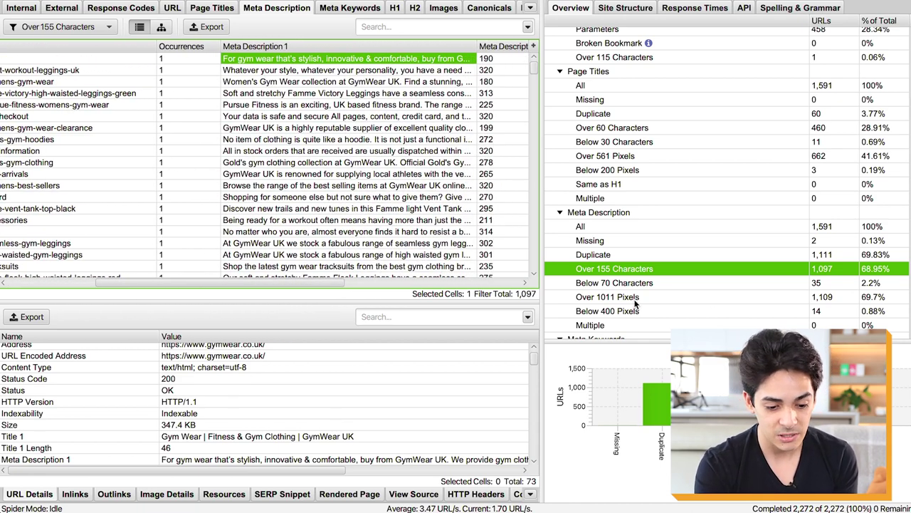
# - List the meta descriptions below 70 characters and inspect the page details of the MusclePharm collection's short description
pyautogui.click(616, 282)
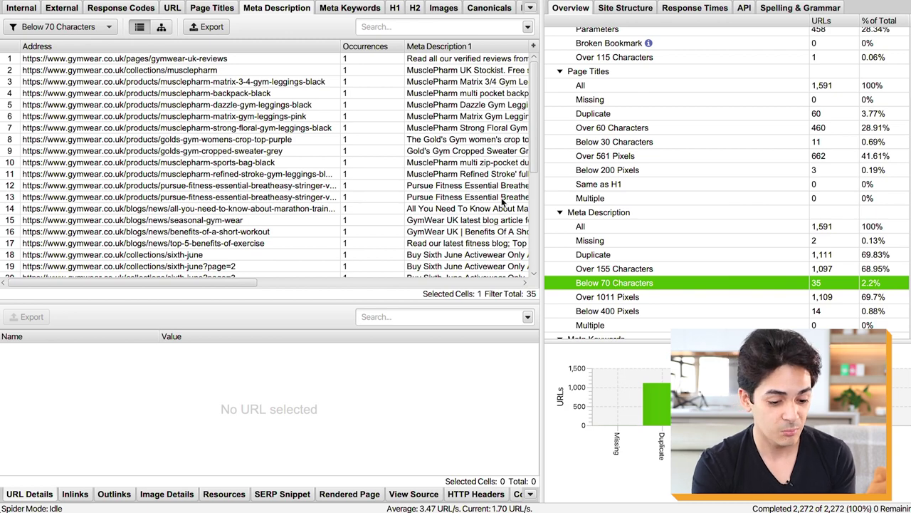
pyautogui.hscroll(5, 503, 203)
pyautogui.hscroll(-3, 420, 187)
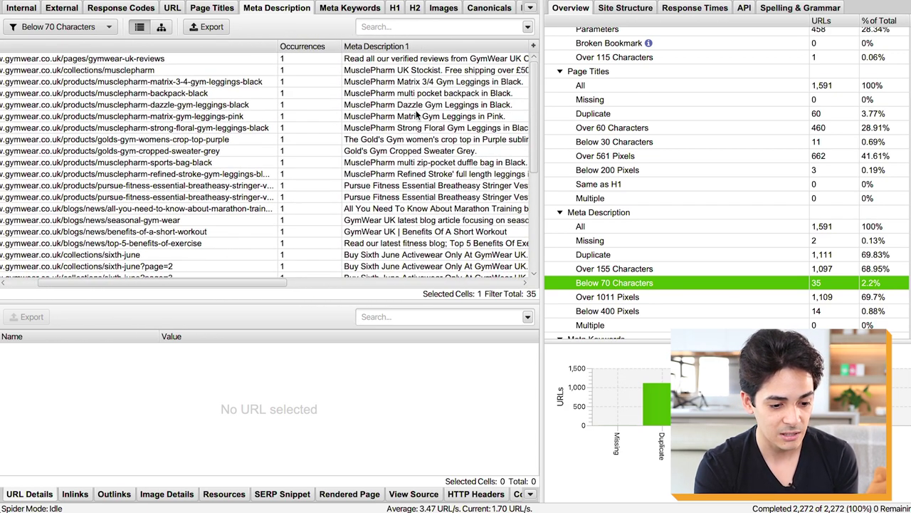
pyautogui.hscroll(3, 418, 114)
pyautogui.click(281, 71)
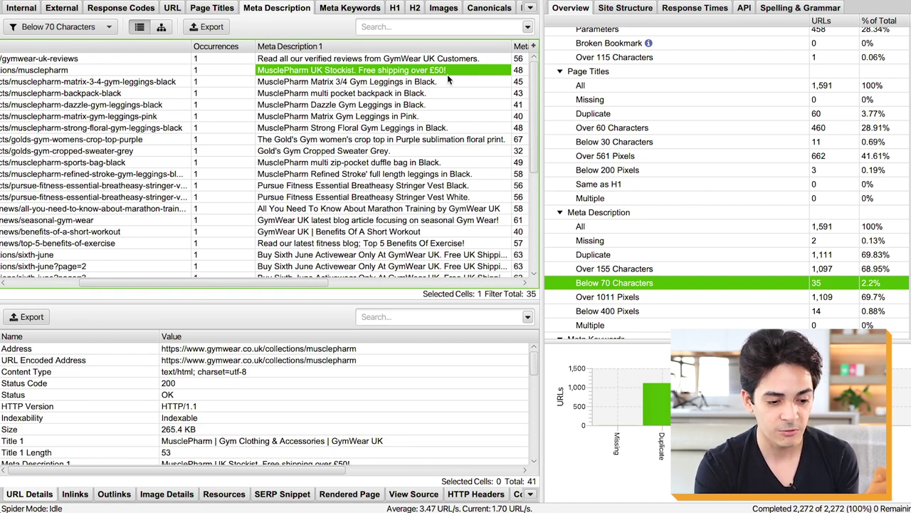
pyautogui.hscroll(1, 447, 74)
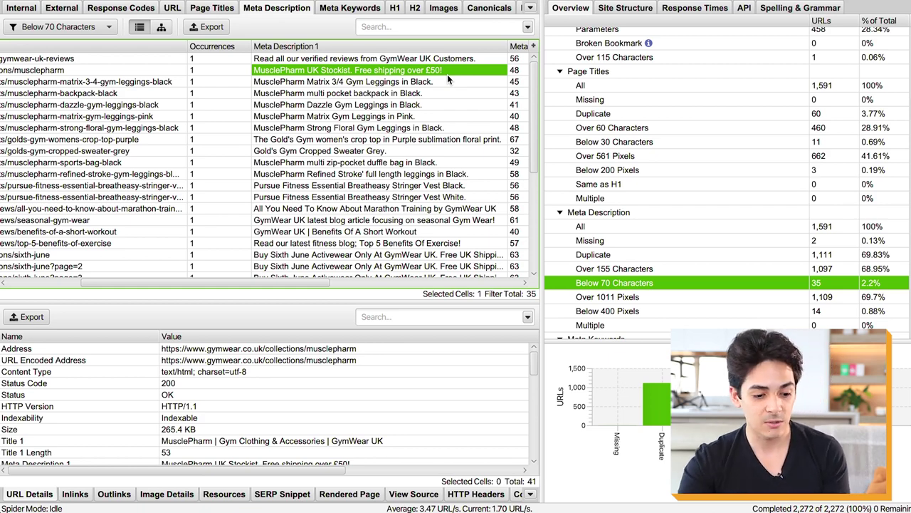
# - Review the short descriptions and highlight those from the MusclePharm collection through the top-5-benefits-of-exercise article, comparing them with their addresses
pyautogui.scroll(-5, 427, 165)
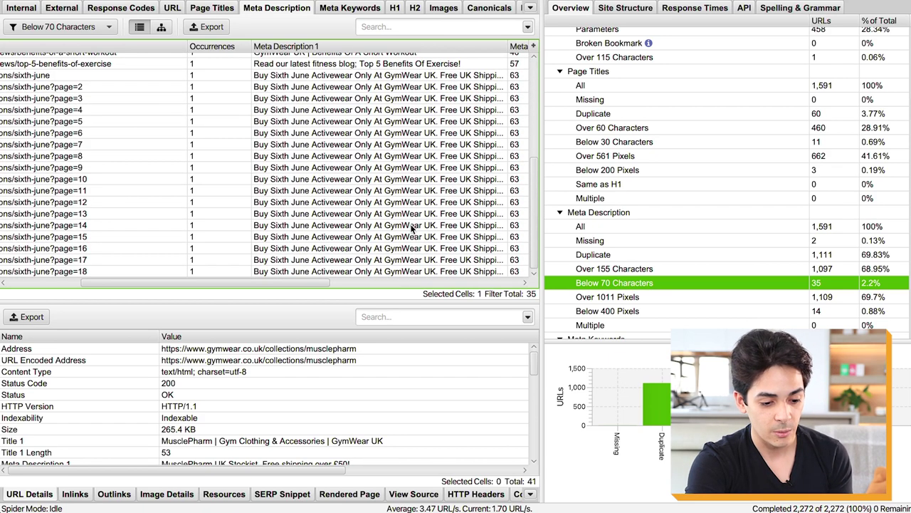
pyautogui.scroll(5, 411, 227)
pyautogui.scroll(-5, 309, 245)
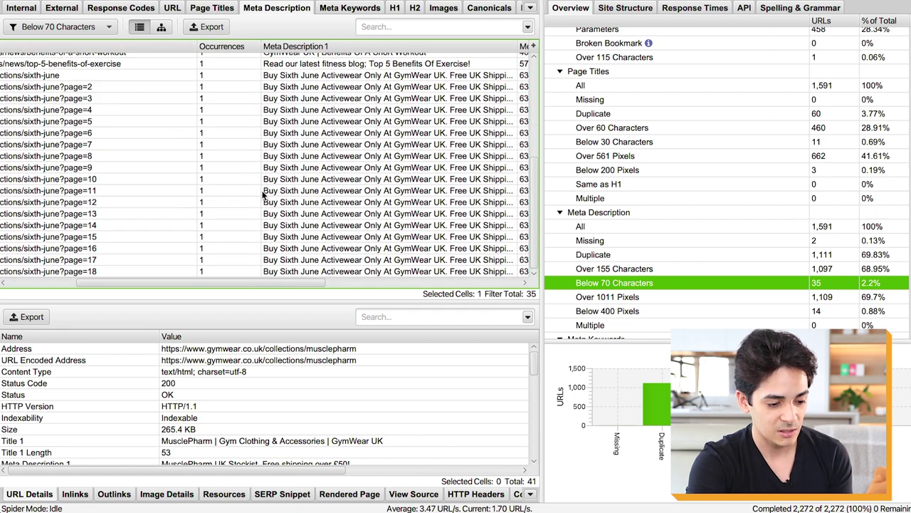
pyautogui.scroll(1, 285, 156)
pyautogui.scroll(4, 309, 107)
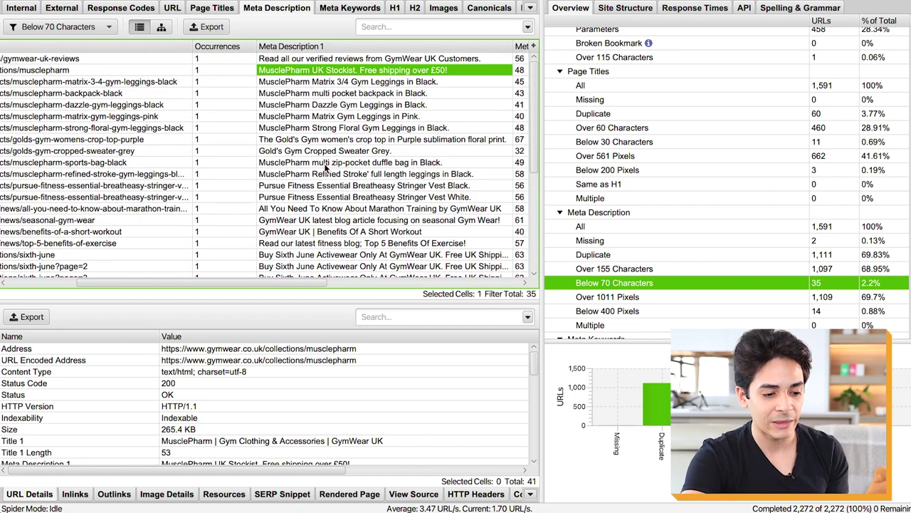
pyautogui.scroll(-1, 364, 165)
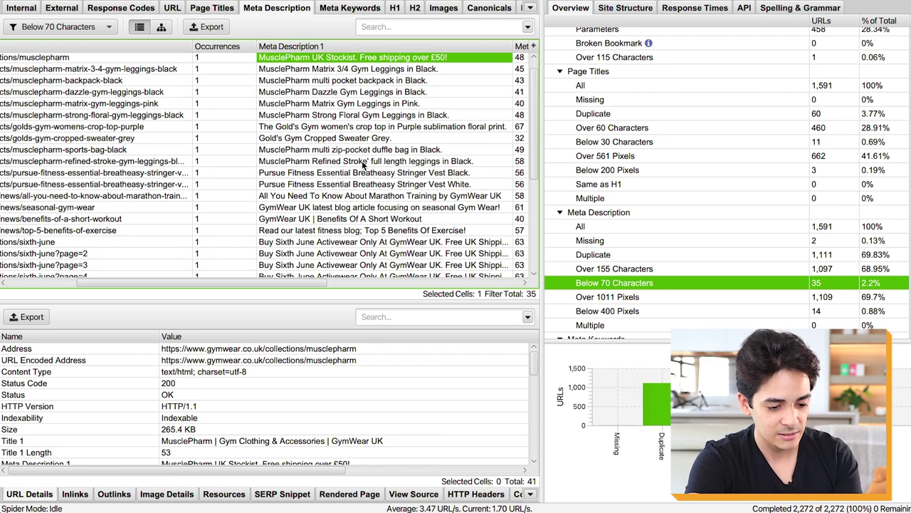
pyautogui.keyDown('shift'); pyautogui.click(370, 230); pyautogui.keyUp('shift')
pyautogui.scroll(1, 394, 171)
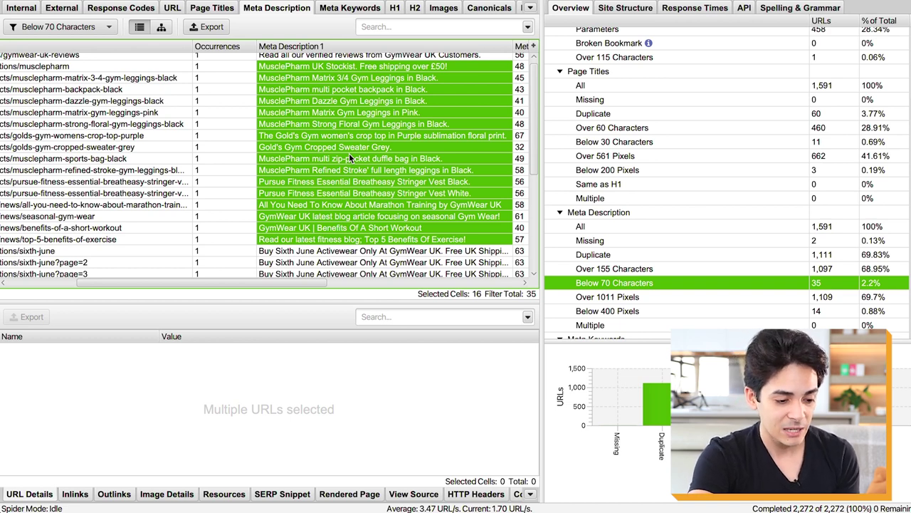
pyautogui.hscroll(-3, 349, 157)
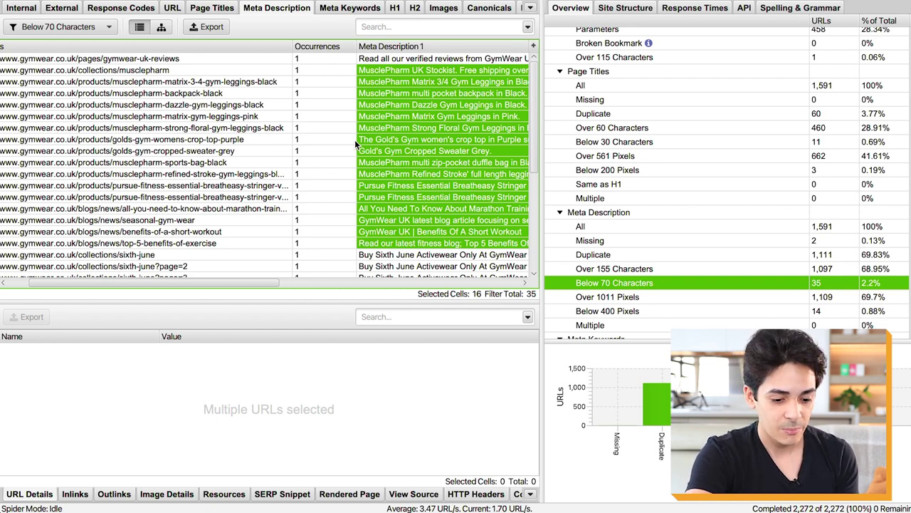
# - Check the meta descriptions over 1011 pixels and those below 400 pixels
pyautogui.click(329, 138)
pyautogui.click(604, 299)
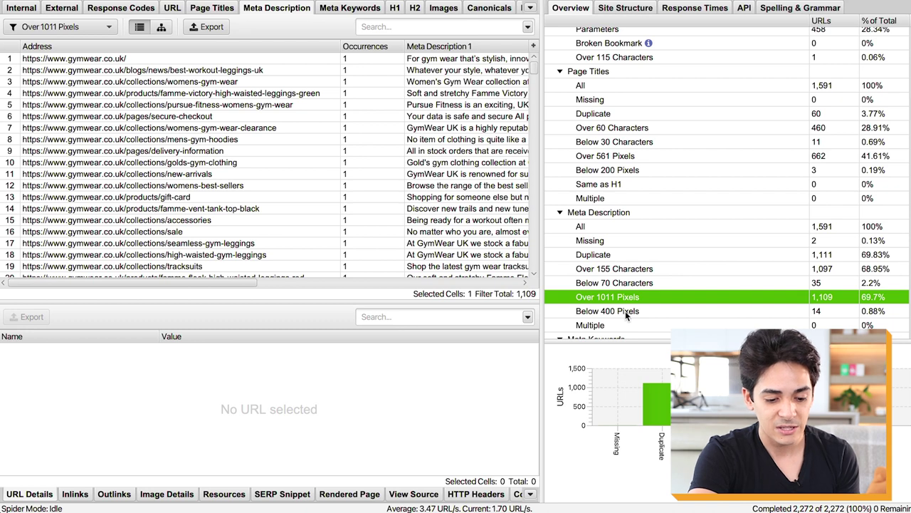
pyautogui.click(625, 310)
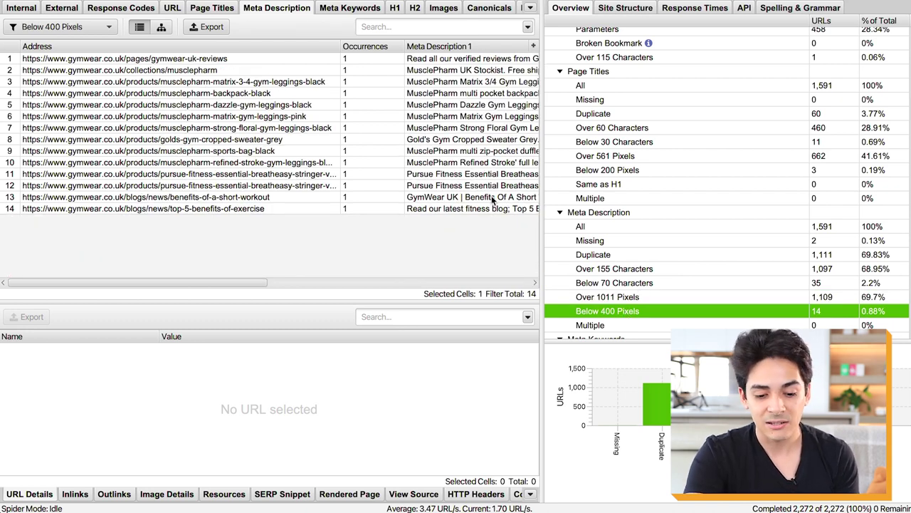
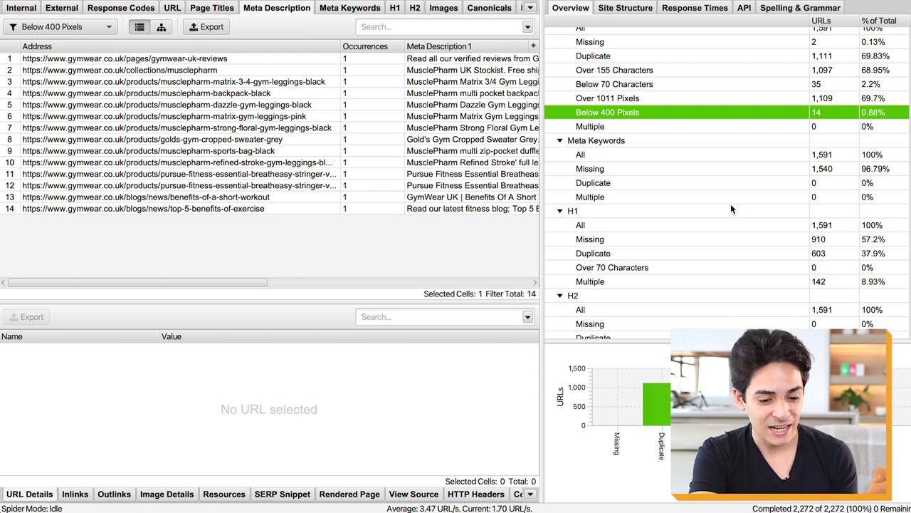
# - List the pages with a missing H1 and review the affected product addresses
pyautogui.click(625, 241)
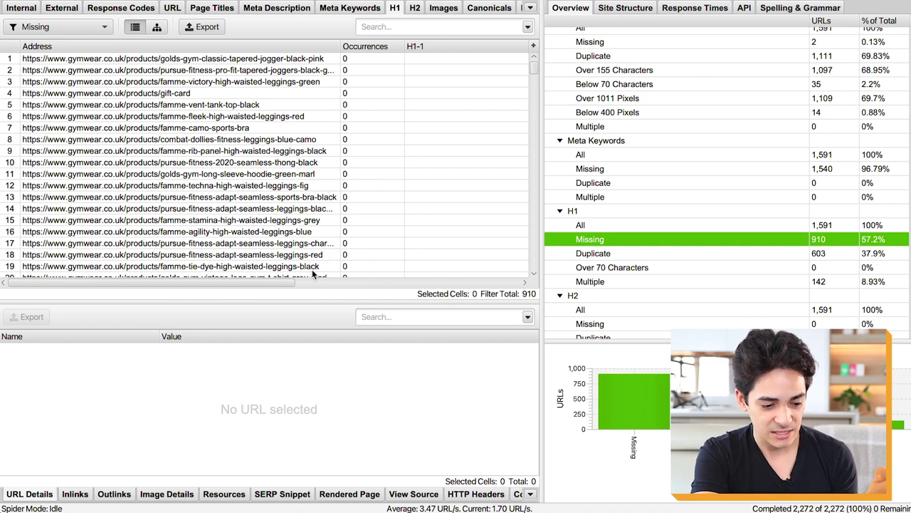
pyautogui.click(266, 285)
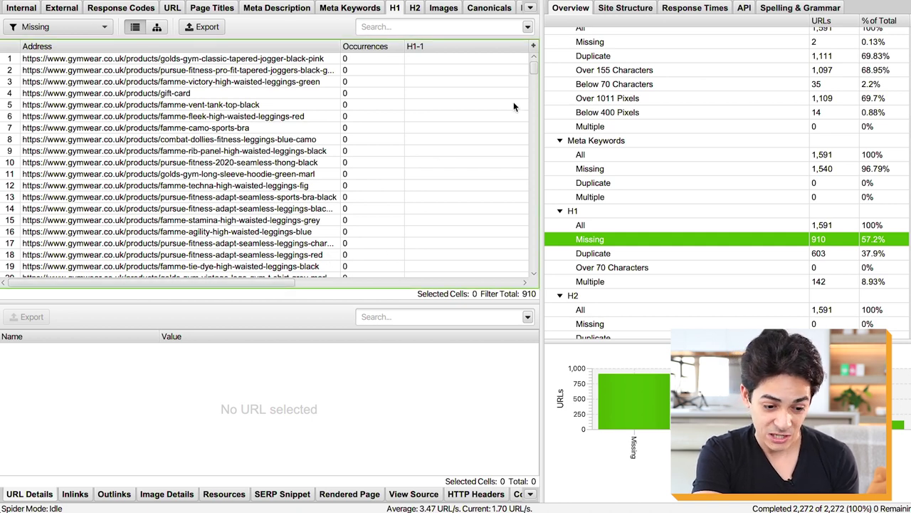
pyautogui.moveTo(532, 64); pyautogui.dragTo(527, 46)
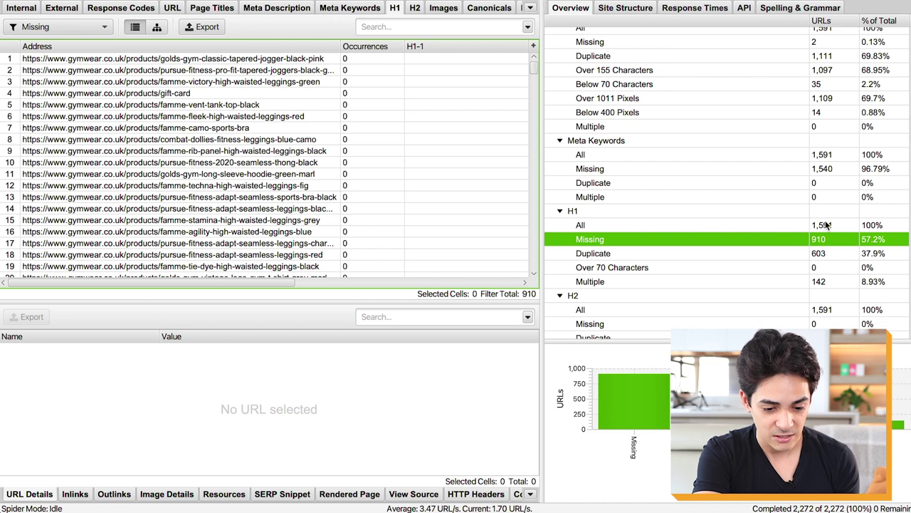
pyautogui.moveTo(256, 283)
pyautogui.mouseDown()
pyautogui.moveTo(369, 281)
pyautogui.moveTo(456, 292)
pyautogui.moveTo(486, 311)
pyautogui.moveTo(256, 299)
pyautogui.mouseUp()
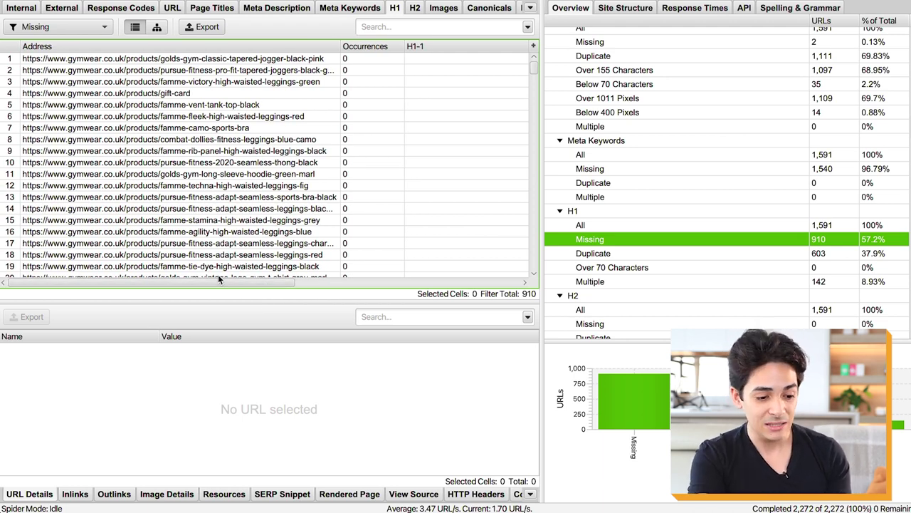
# - Open the Famme Victory High Waisted Leggings Green product page in the browser and examine the heading levels used down the page
pyautogui.click(294, 72)
pyautogui.click(292, 81)
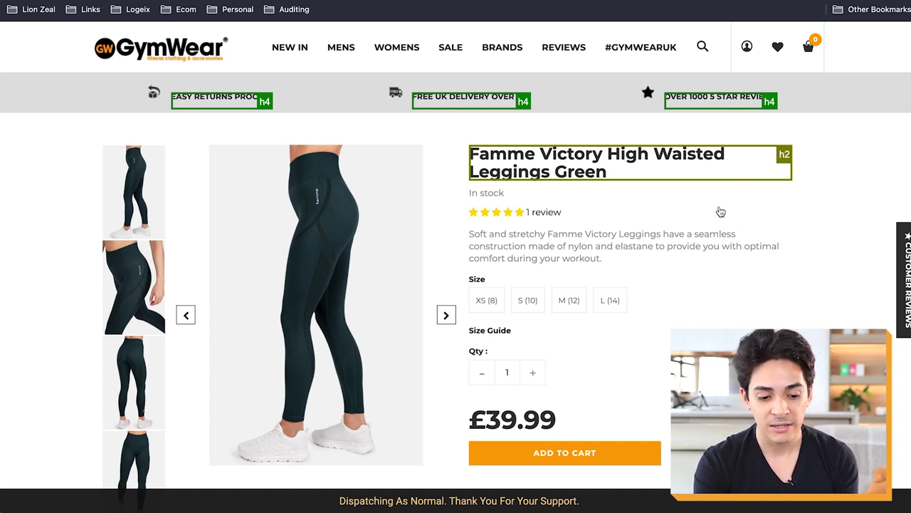
pyautogui.scroll(-1, 720, 209)
pyautogui.scroll(-5, 719, 206)
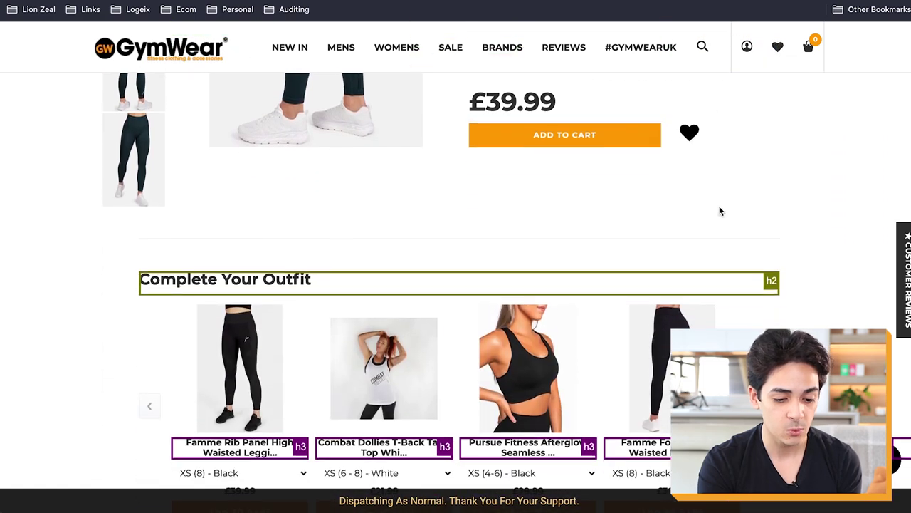
pyautogui.scroll(6, 719, 210)
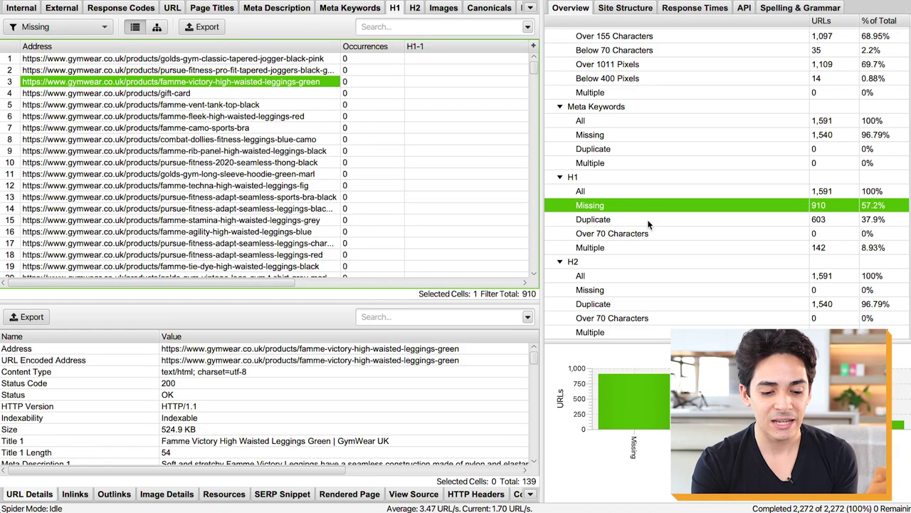
# - List the pages with duplicate H1s and highlight the paginated 304-clothing addresses and the accessories headings
pyautogui.click(647, 220)
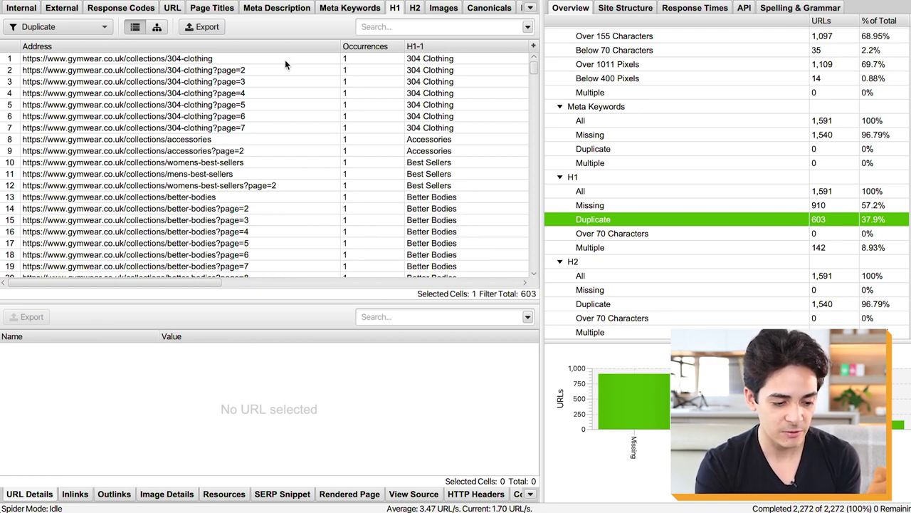
pyautogui.moveTo(256, 61); pyautogui.dragTo(239, 127)
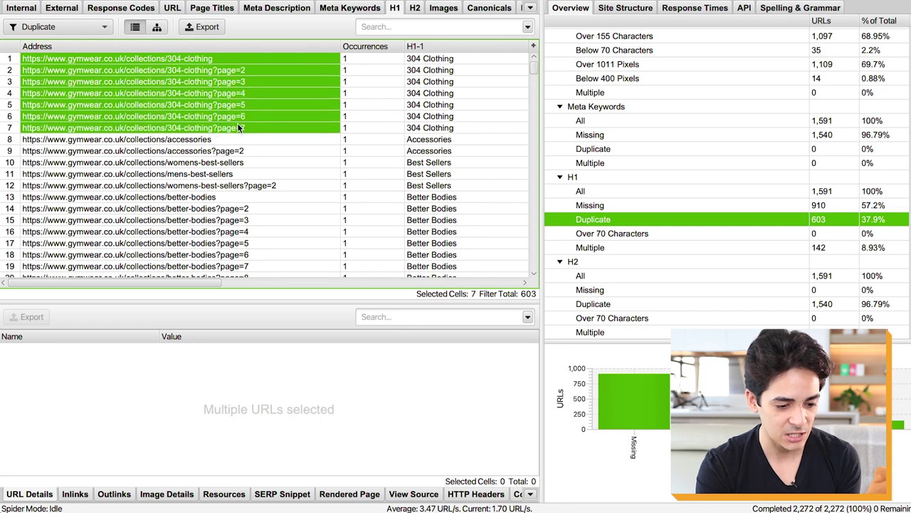
pyautogui.moveTo(415, 141); pyautogui.dragTo(417, 155)
# - Compare the duplicate Best Sellers H1 on the womens-best-sellers and mens-best-sellers collections, inspecting each page's details
pyautogui.moveTo(241, 160); pyautogui.dragTo(417, 175)
pyautogui.moveTo(186, 282); pyautogui.dragTo(161, 280)
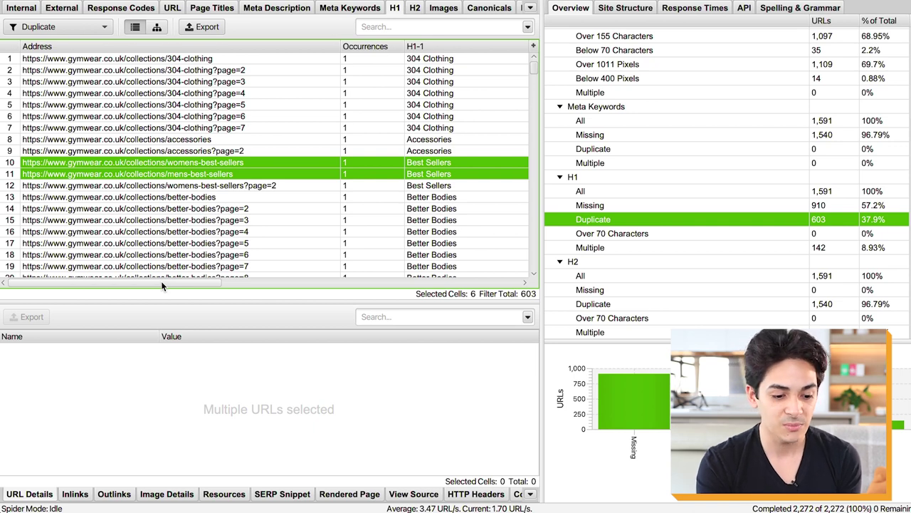
pyautogui.click(491, 150)
pyautogui.click(426, 163)
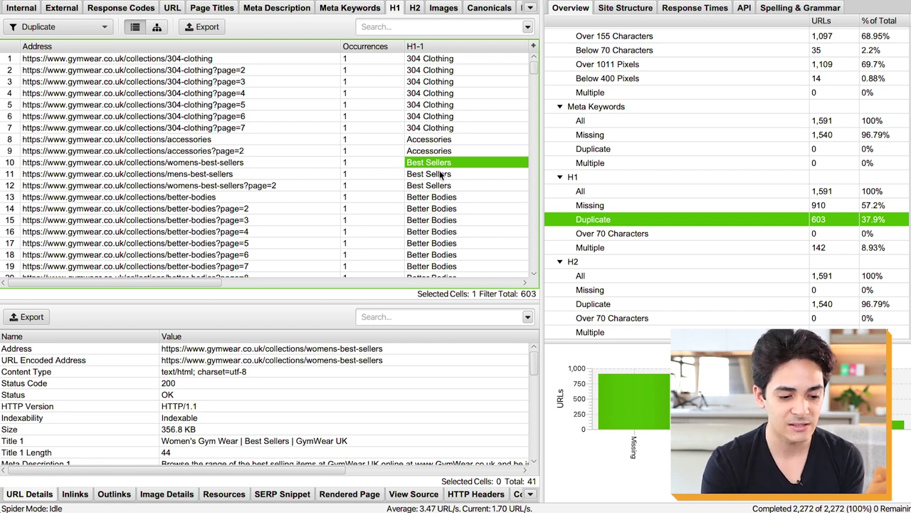
pyautogui.click(435, 175)
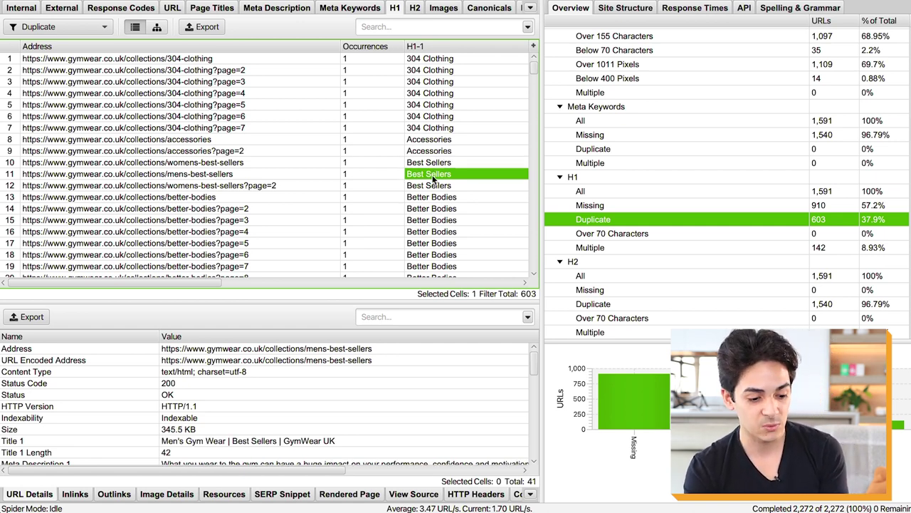
# - Review the duplicate H1s of the paginated better-bodies, co-ord-sets, echt-mens-gym-wear and famme-gym-wear collections and the Fitness Blog pages
pyautogui.scroll(-5, 433, 179)
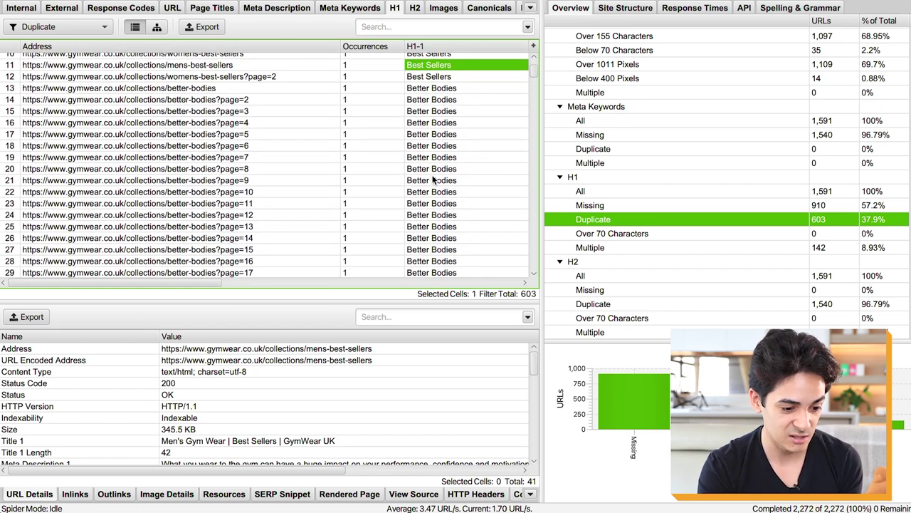
pyautogui.scroll(-1, 433, 180)
pyautogui.scroll(-2, 433, 179)
pyautogui.scroll(3, 433, 180)
pyautogui.scroll(-3, 433, 180)
pyautogui.scroll(-2, 433, 179)
pyautogui.moveTo(323, 202); pyautogui.dragTo(437, 212)
pyautogui.scroll(-1, 382, 224)
pyautogui.scroll(-2, 355, 213)
pyautogui.moveTo(288, 162); pyautogui.dragTo(274, 218)
pyautogui.scroll(-2, 273, 215)
pyautogui.scroll(-10, 271, 207)
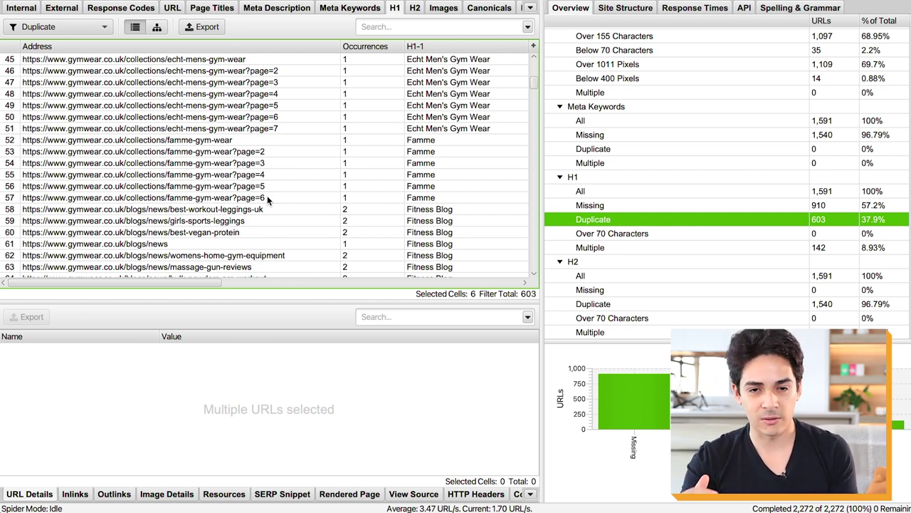
pyautogui.scroll(2, 268, 200)
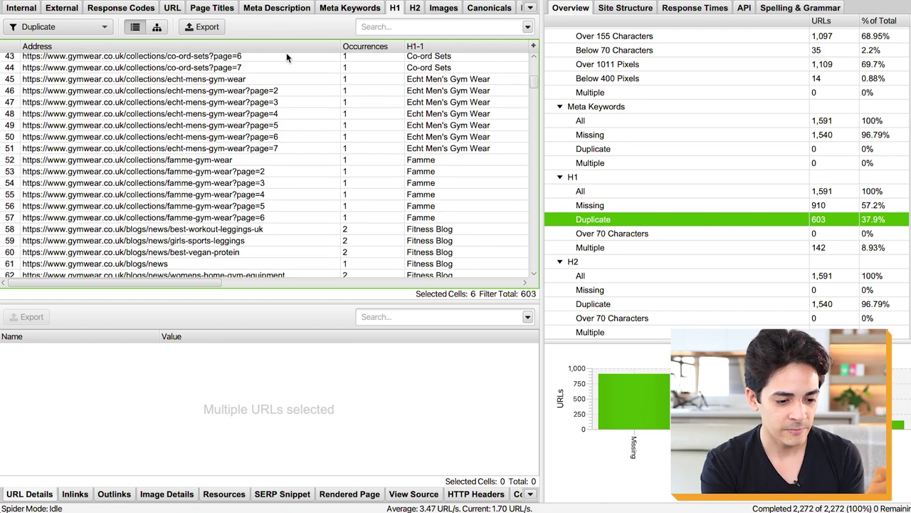
# - Compare the page details of the paginated echt-mens-gym-wear collection pages that share the H1 Echt Men's Gym Wear
pyautogui.click(267, 81)
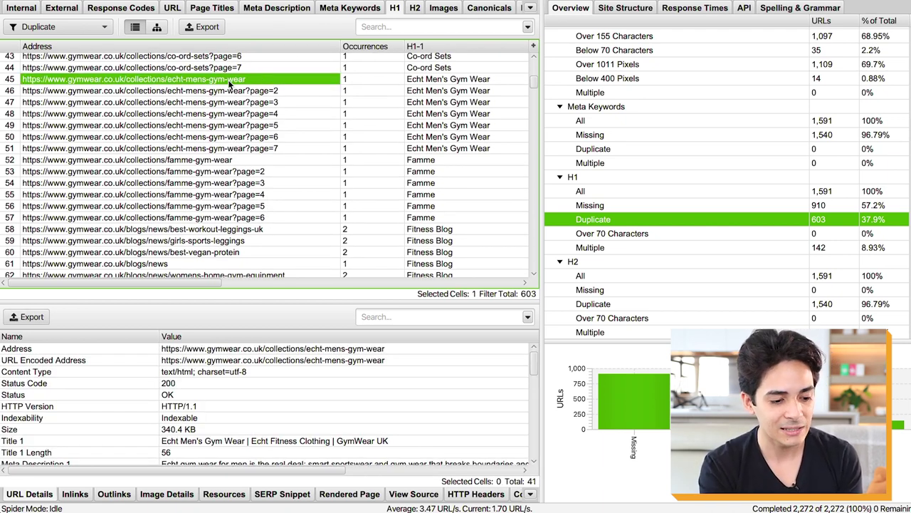
pyautogui.click(270, 92)
pyautogui.click(277, 104)
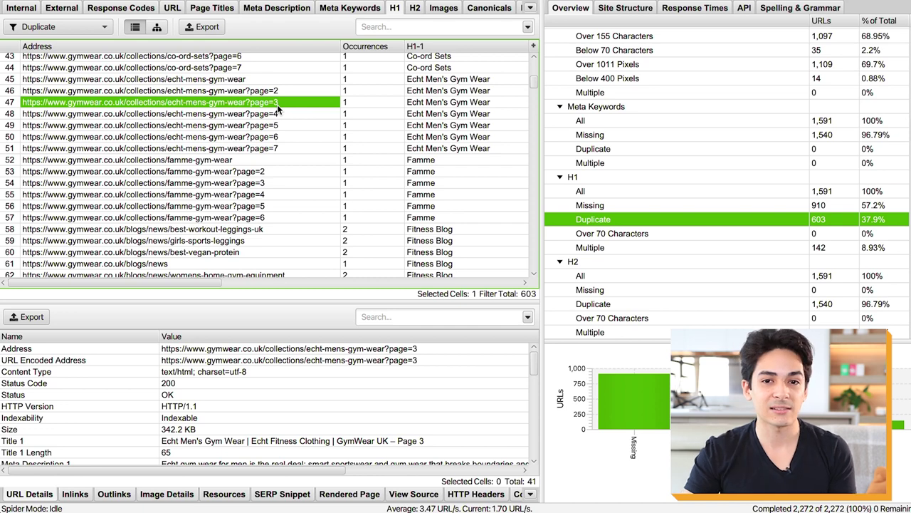
pyautogui.scroll(-2, 277, 104)
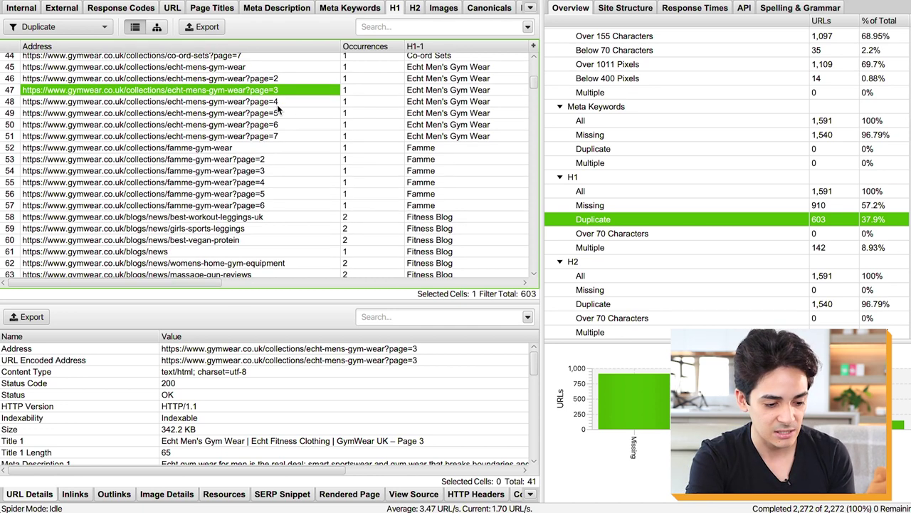
pyautogui.scroll(3, 334, 133)
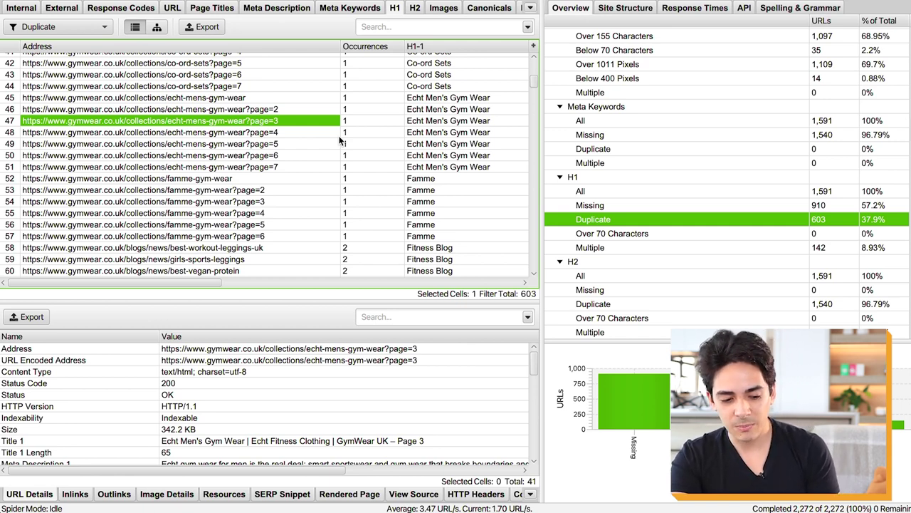
pyautogui.click(428, 111)
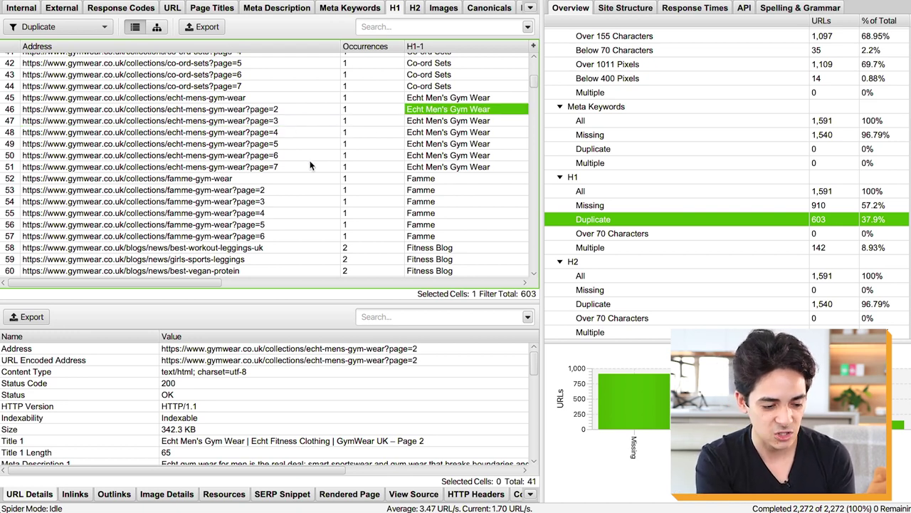
# - Highlight the blog addresses from best-workout-leggings-uk to bulk-powders-pre-workout and check their first and second H1 values
pyautogui.scroll(-3, 310, 164)
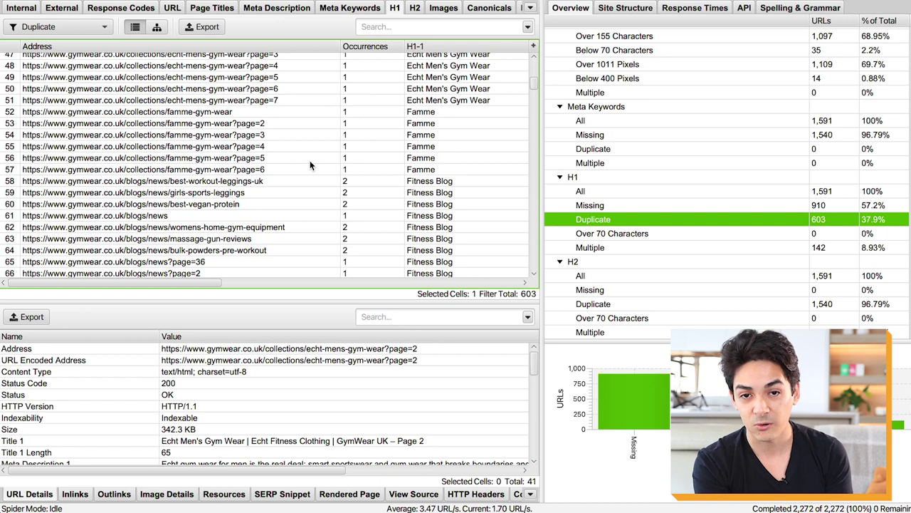
pyautogui.scroll(-2, 310, 165)
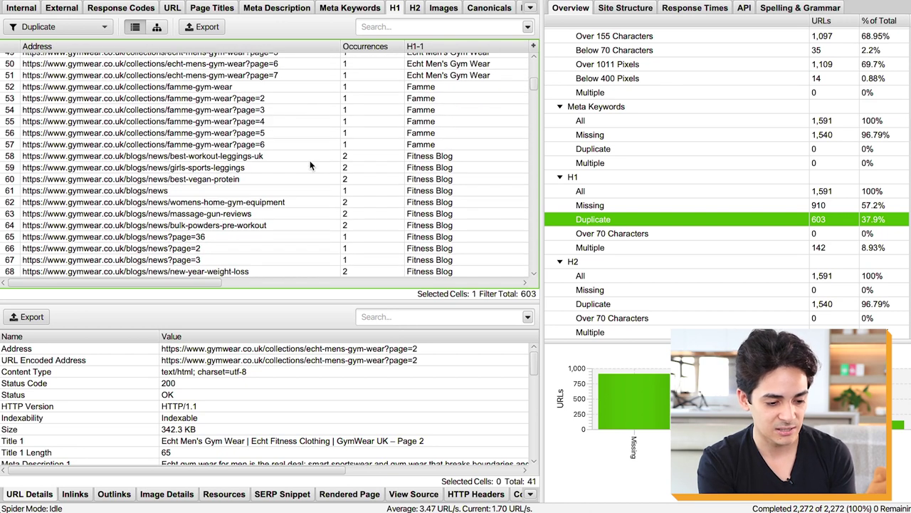
pyautogui.moveTo(317, 141); pyautogui.dragTo(303, 205)
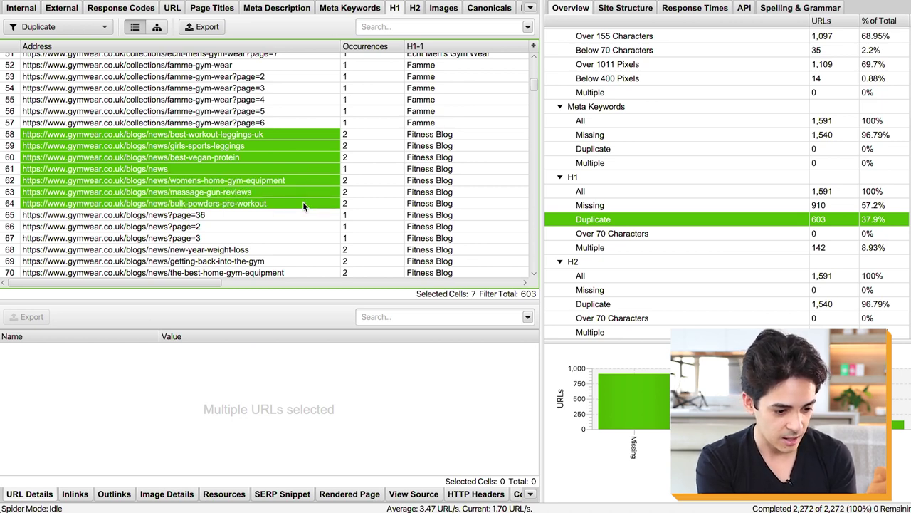
pyautogui.scroll(-2, 303, 205)
pyautogui.hscroll(3, 303, 205)
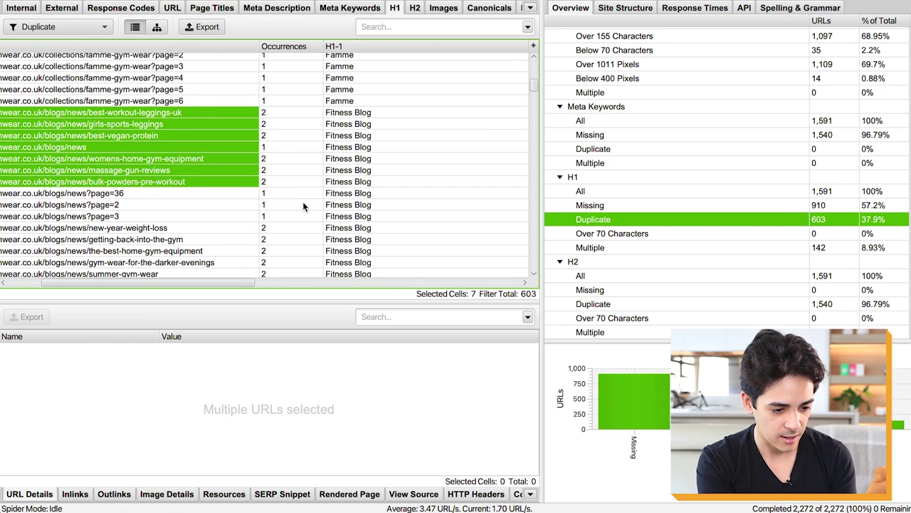
pyautogui.hscroll(2, 302, 206)
pyautogui.hscroll(8, 302, 206)
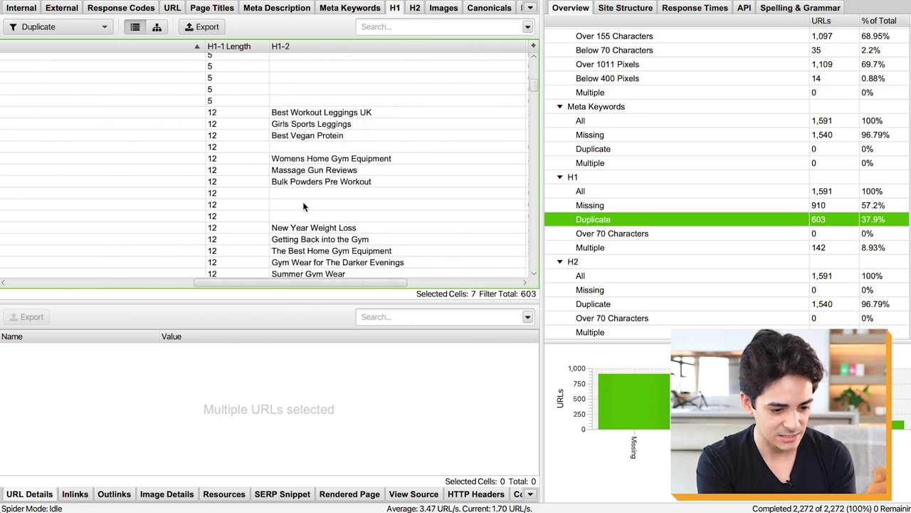
pyautogui.hscroll(-12, 320, 178)
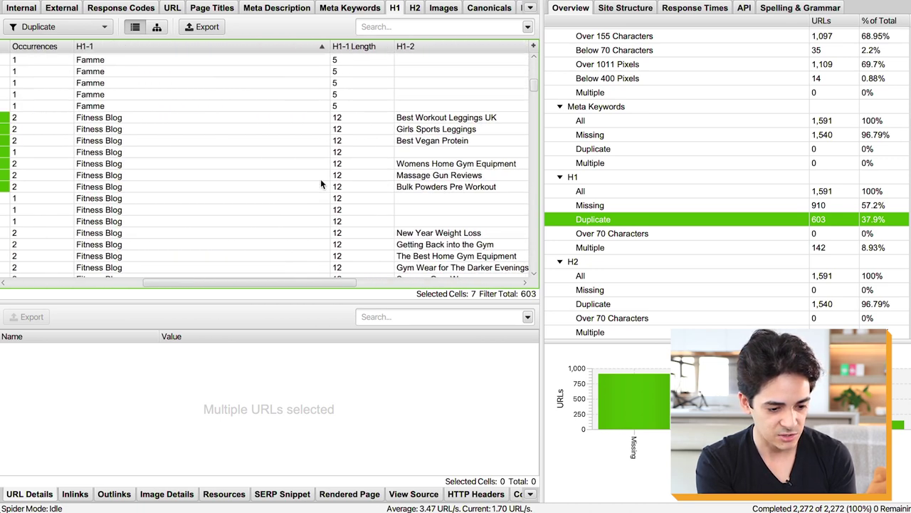
pyautogui.hscroll(2, 377, 145)
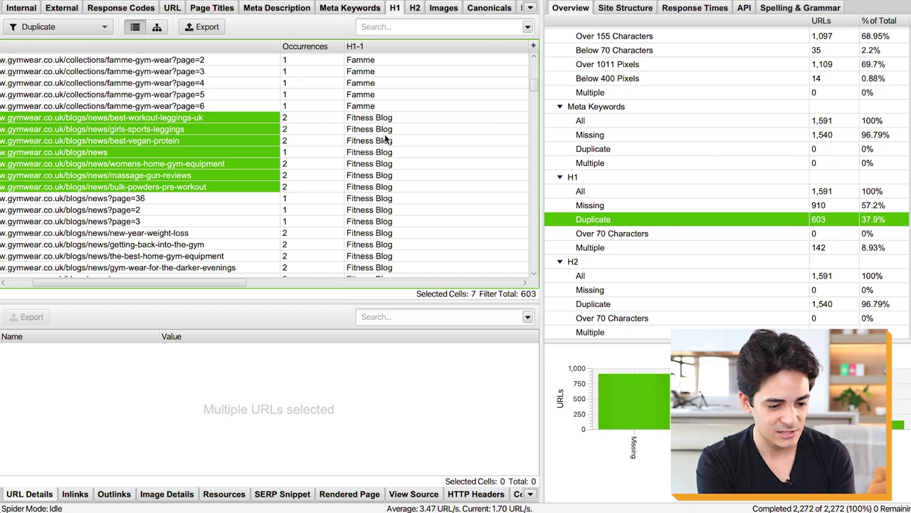
# - Highlight the repeated Fitness Blog H1s and inspect individual blog posts such as gym-wear-for-the-darker-evenings
pyautogui.moveTo(401, 121); pyautogui.dragTo(370, 223)
pyautogui.scroll(-2, 370, 222)
pyautogui.hscroll(-3, 322, 202)
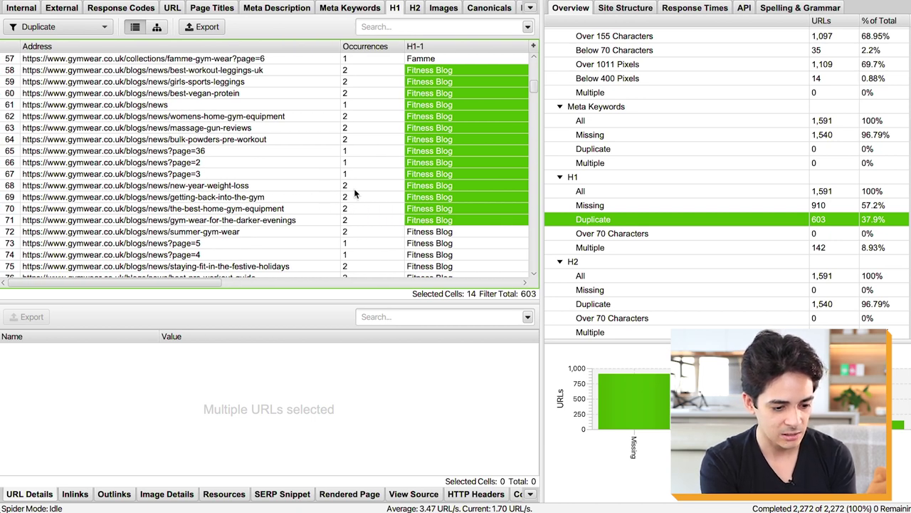
pyautogui.scroll(1, 354, 188)
pyautogui.click(251, 209)
pyautogui.click(256, 220)
pyautogui.click(262, 231)
pyautogui.scroll(2, 262, 232)
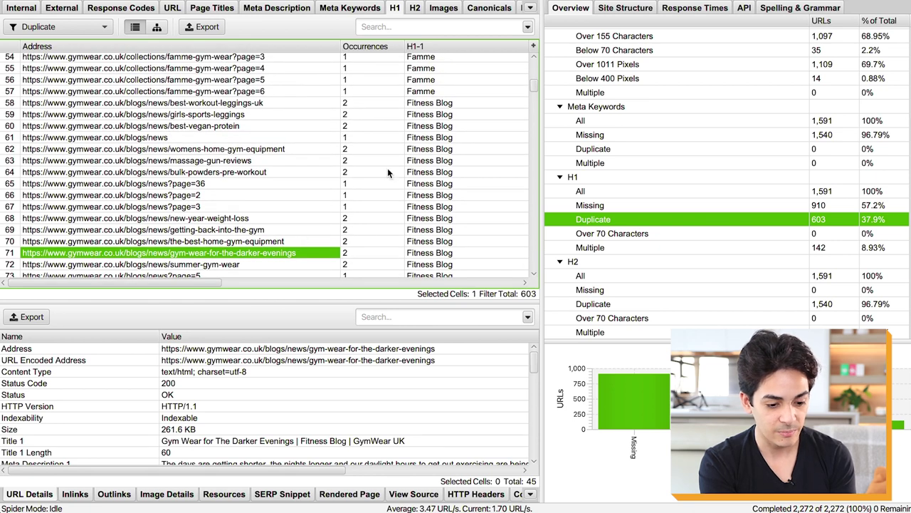
pyautogui.click(436, 104)
pyautogui.moveTo(436, 119); pyautogui.dragTo(438, 195)
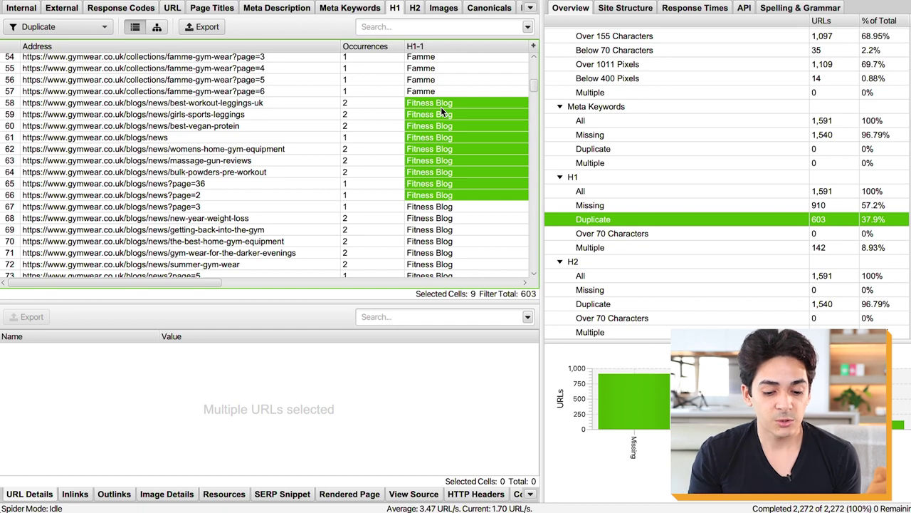
# - Check the H1s over 70 characters, then list the pages with multiple H1s and look through them from best-workout-leggings-uk
pyautogui.click(623, 234)
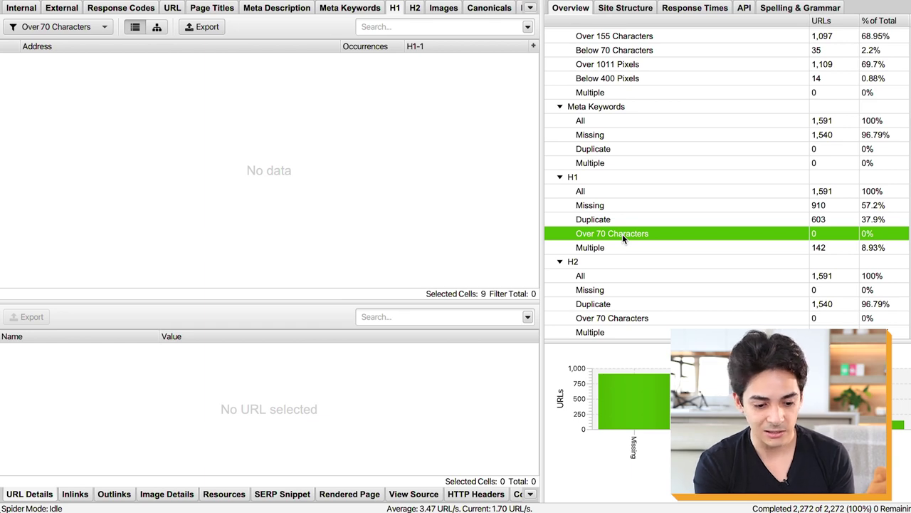
pyautogui.press('Down')
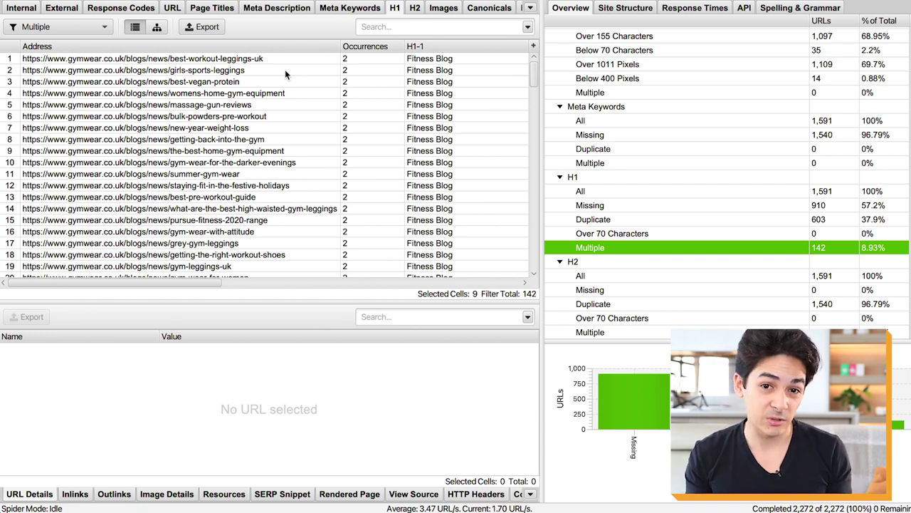
pyautogui.click(268, 58)
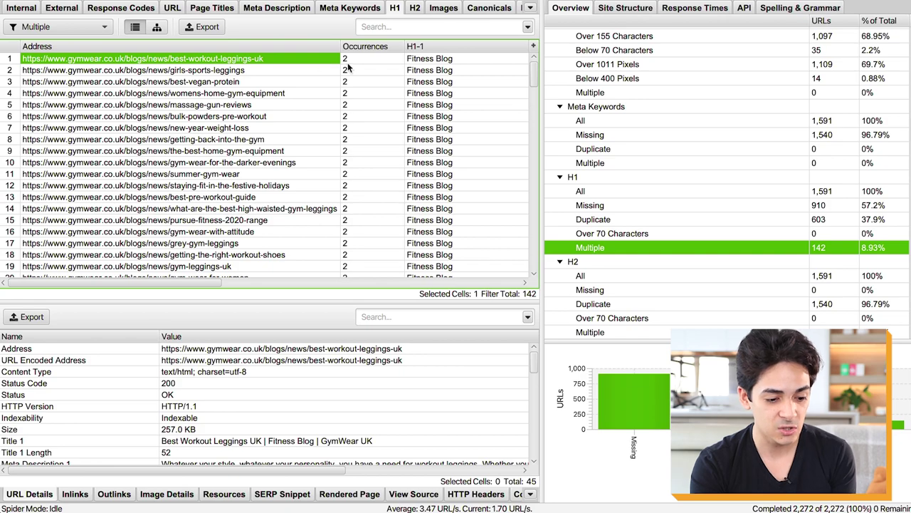
pyautogui.scroll(-3, 302, 144)
pyautogui.scroll(-20, 301, 144)
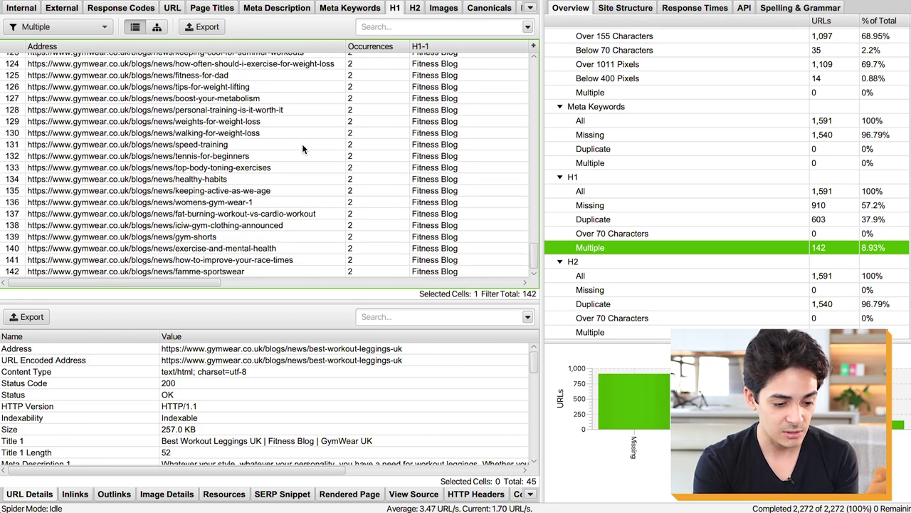
pyautogui.scroll(20, 302, 144)
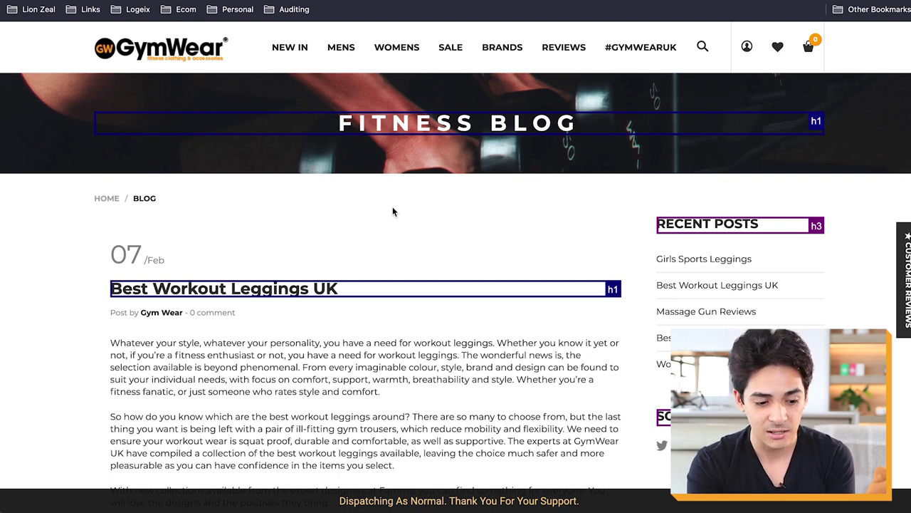
# - Switch to the Best Workout Leggings UK post in the browser and highlight its Fitness Blog and post title H1s
pyautogui.doubleClick(386, 126)
pyautogui.moveTo(386, 126); pyautogui.dragTo(491, 128)
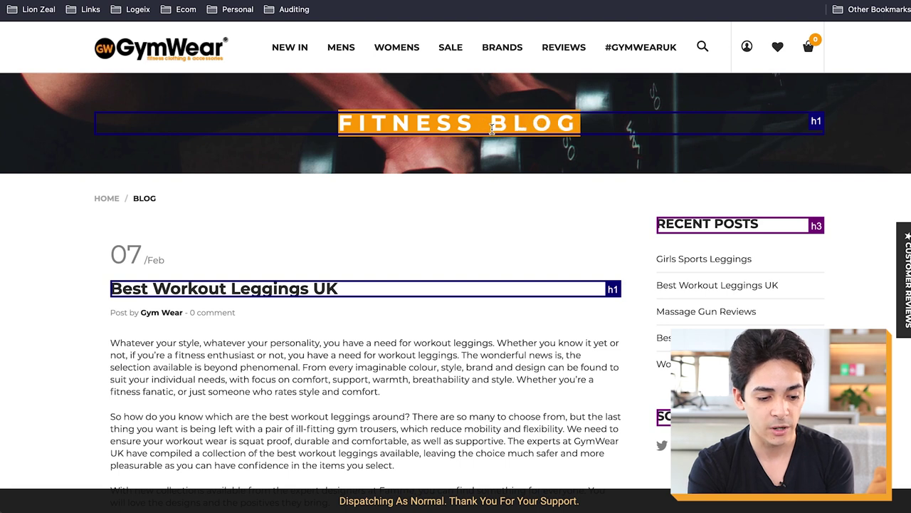
pyautogui.doubleClick(129, 289)
pyautogui.moveTo(129, 289); pyautogui.dragTo(317, 282)
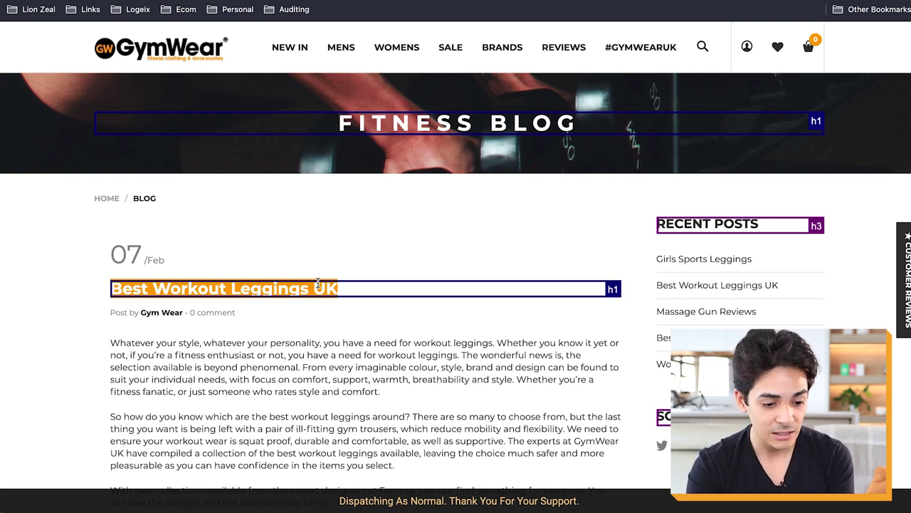
pyautogui.doubleClick(441, 127)
pyautogui.moveTo(442, 127); pyautogui.dragTo(508, 127)
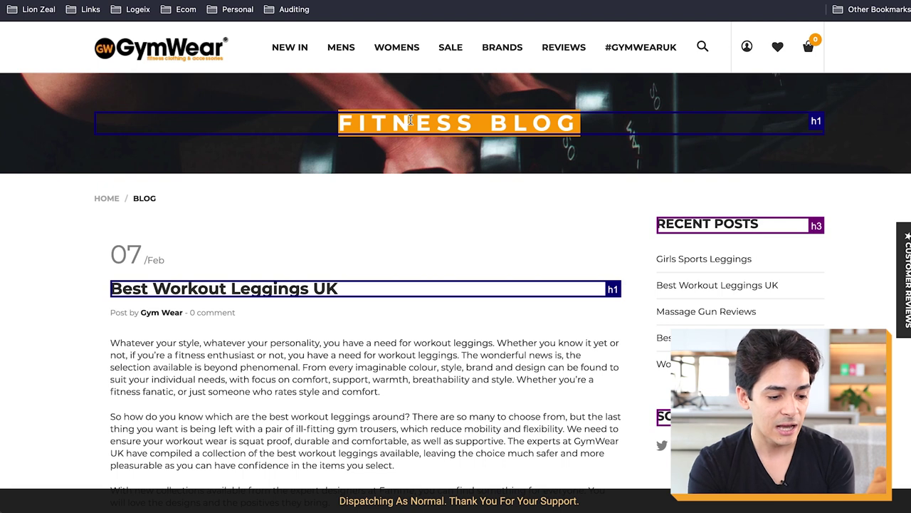
# - Compare the post's date and title block with the Fitness Blog banner heading, highlighting parts of each
pyautogui.click(148, 288)
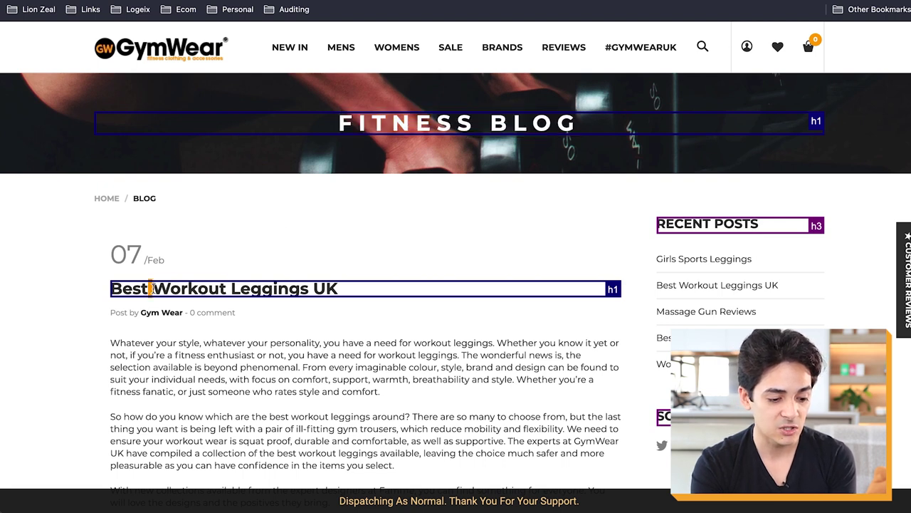
pyautogui.doubleClick(149, 288)
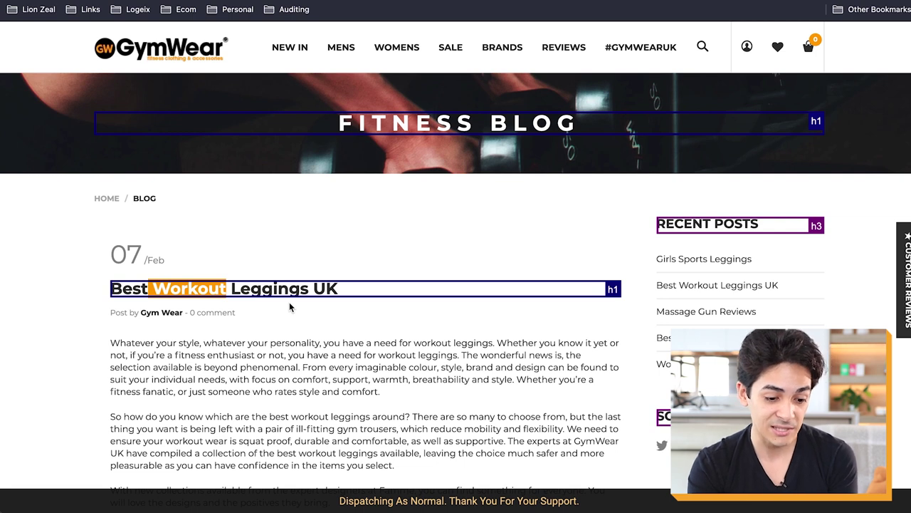
pyautogui.moveTo(106, 250); pyautogui.dragTo(285, 311)
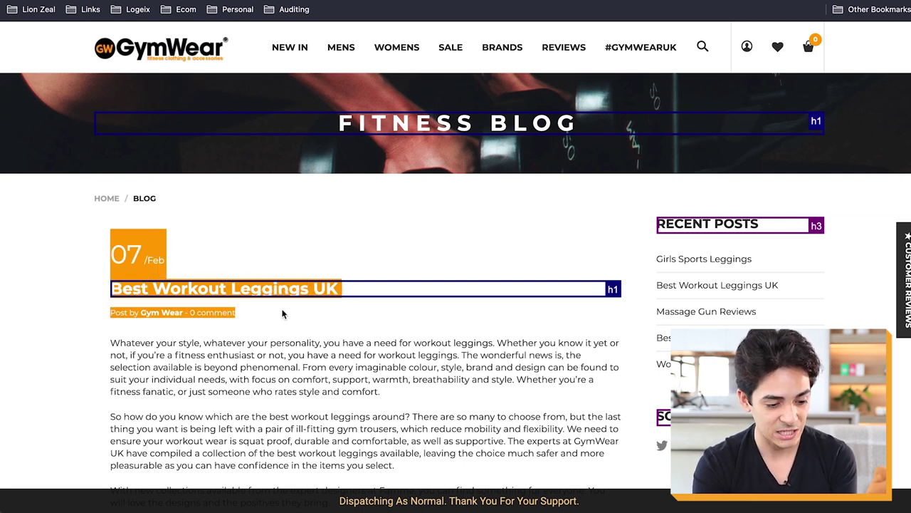
pyautogui.tripleClick(352, 121)
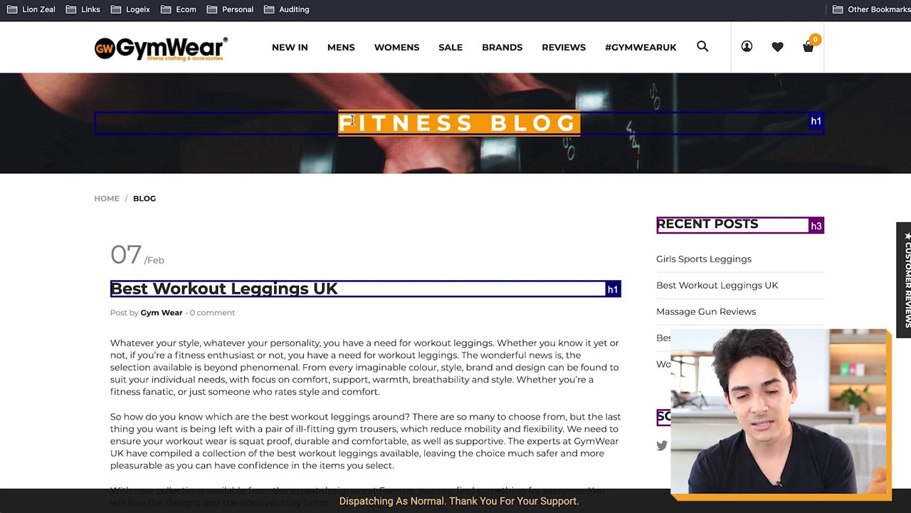
pyautogui.doubleClick(351, 121)
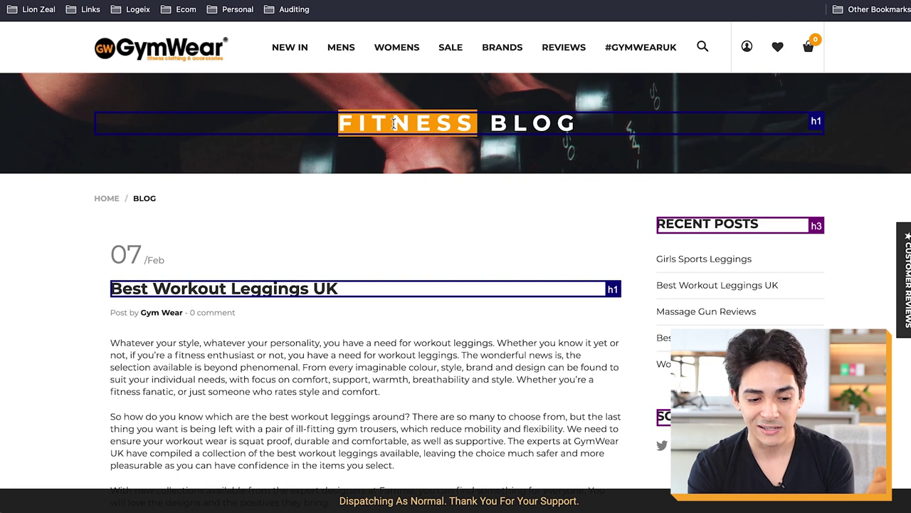
pyautogui.moveTo(394, 123); pyautogui.dragTo(529, 125)
pyautogui.moveTo(338, 287); pyautogui.dragTo(207, 286)
pyautogui.moveTo(436, 123); pyautogui.dragTo(511, 125)
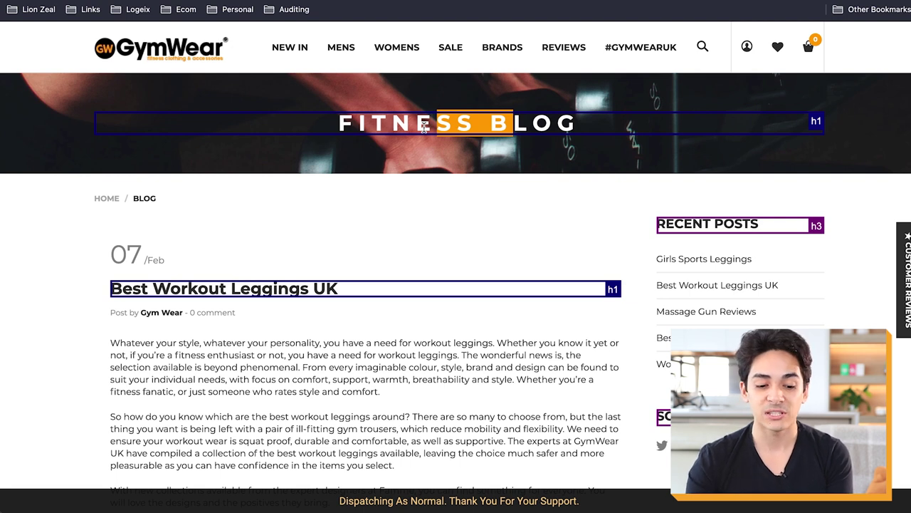
# - Open the recent post Girls Sports Leggings, highlight its Fitness Blog banner heading, and follow the link to Best Vegan Protein
pyautogui.click(727, 269)
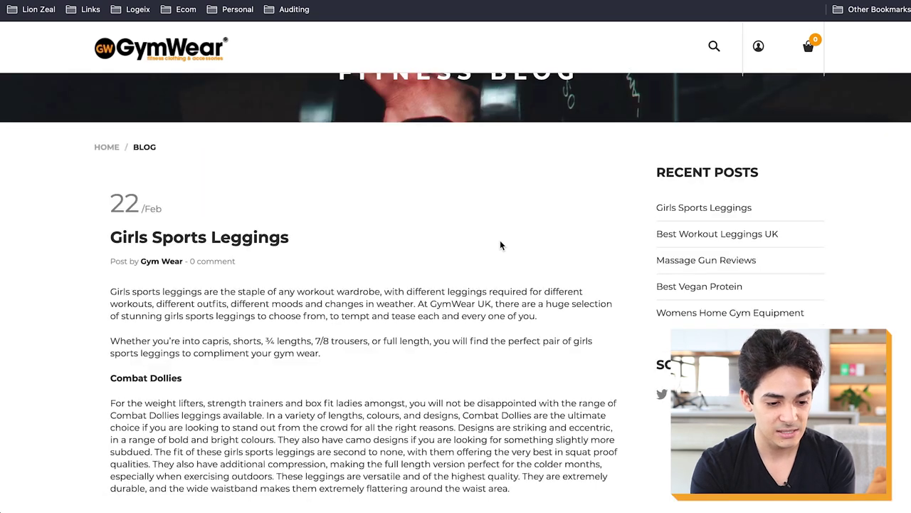
pyautogui.doubleClick(423, 117)
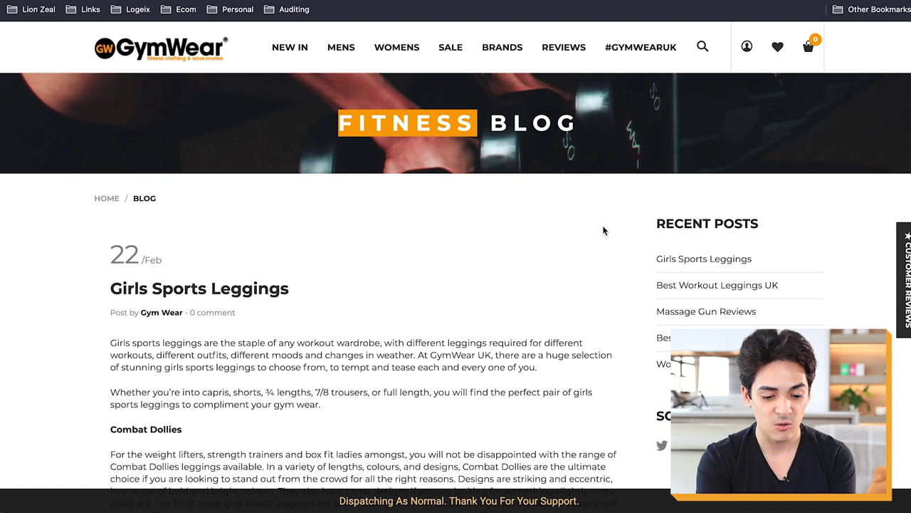
pyautogui.click(663, 337)
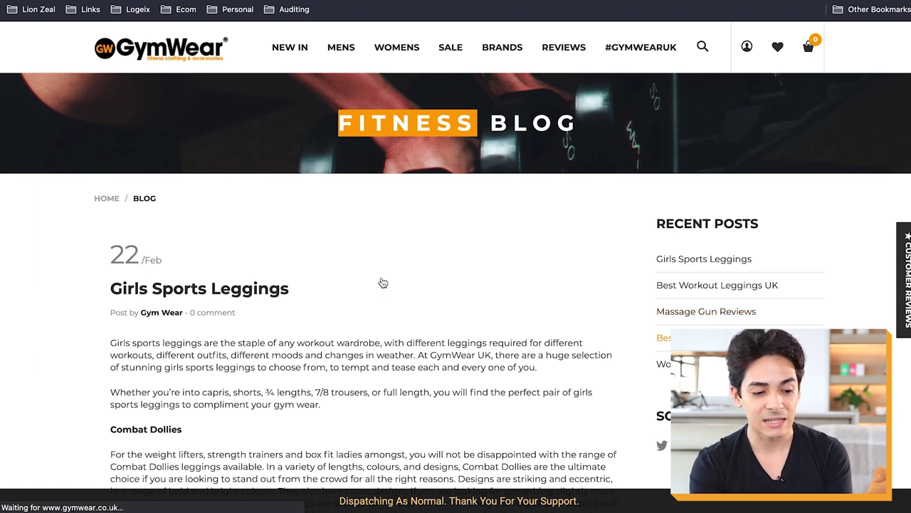
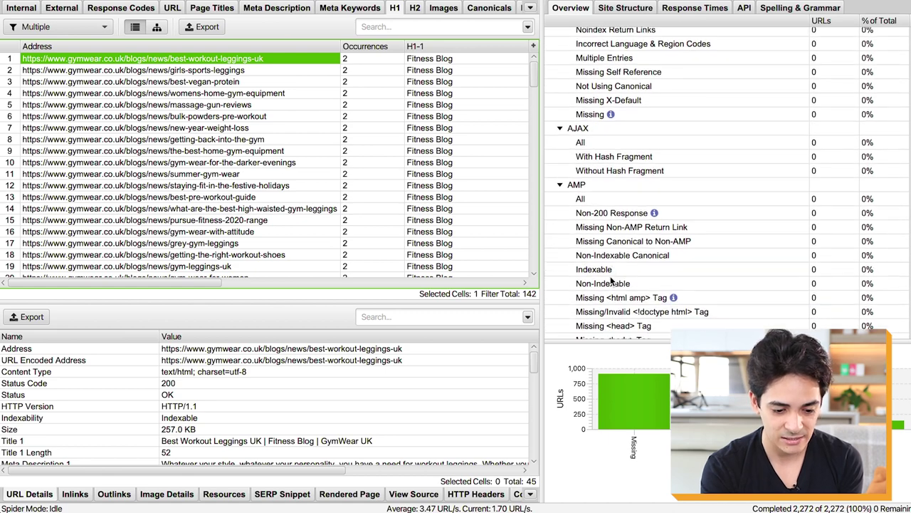
# - Review the remaining overview categories down to Content, then list the Exact Duplicates and the Low Content Pages
pyautogui.scroll(-8, 610, 281)
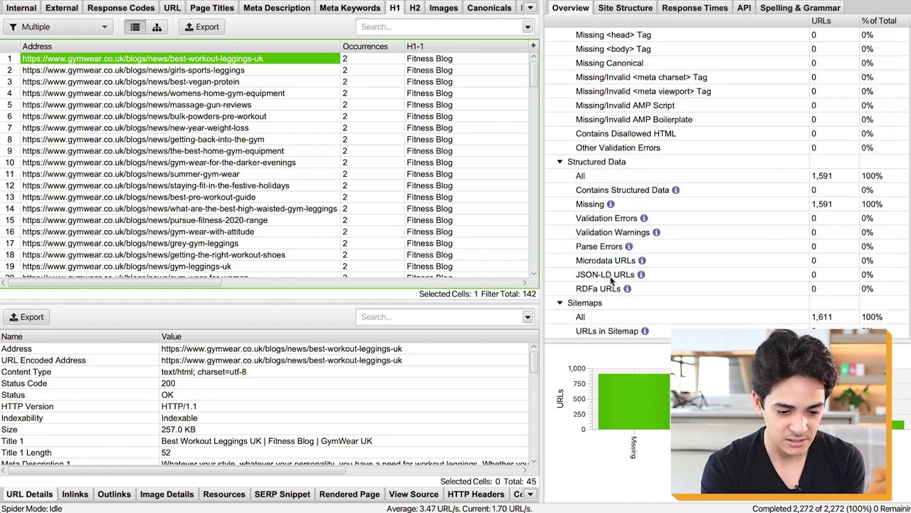
pyautogui.scroll(-8, 610, 281)
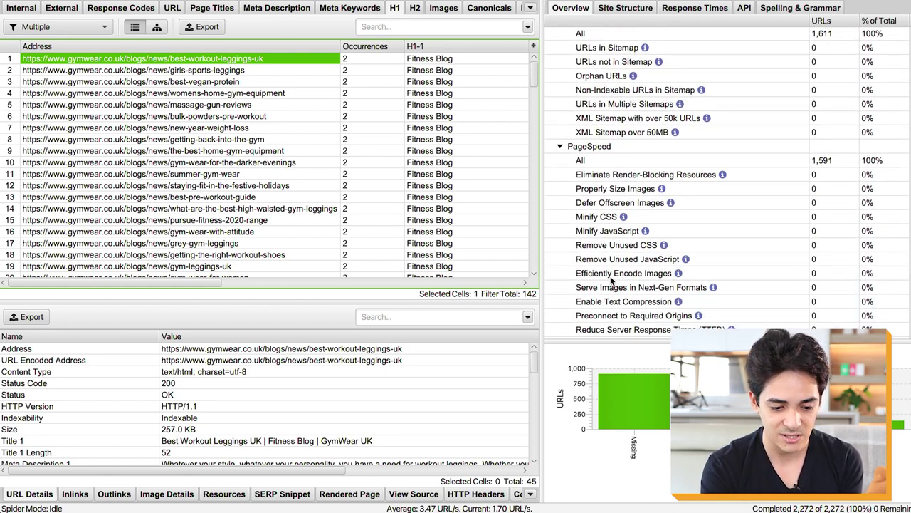
pyautogui.scroll(-6, 610, 281)
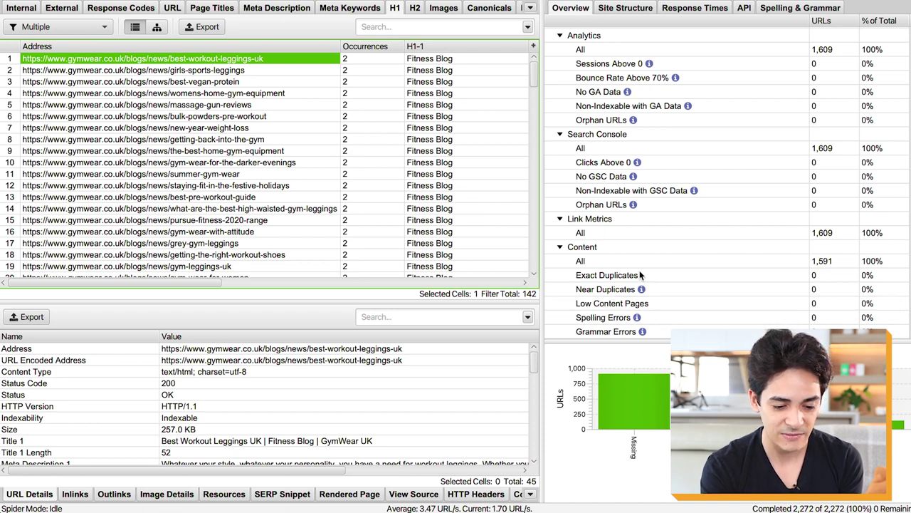
pyautogui.click(659, 279)
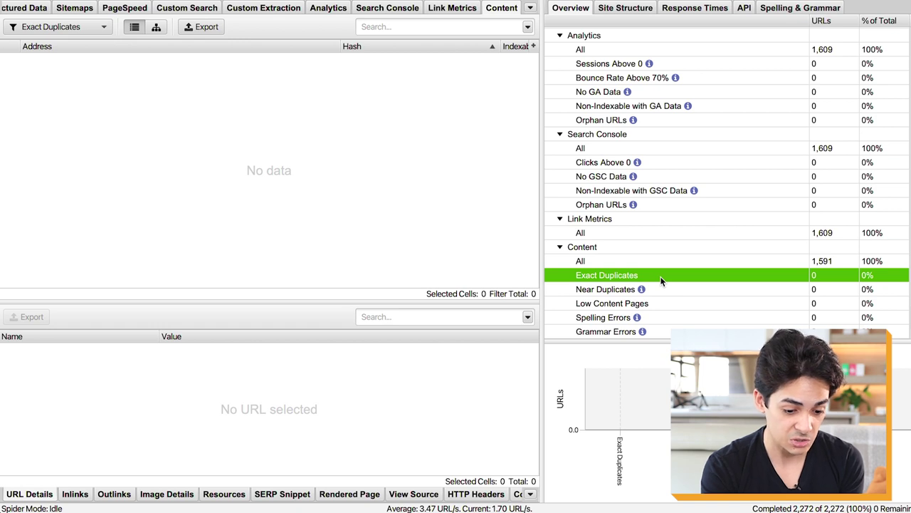
pyautogui.click(666, 303)
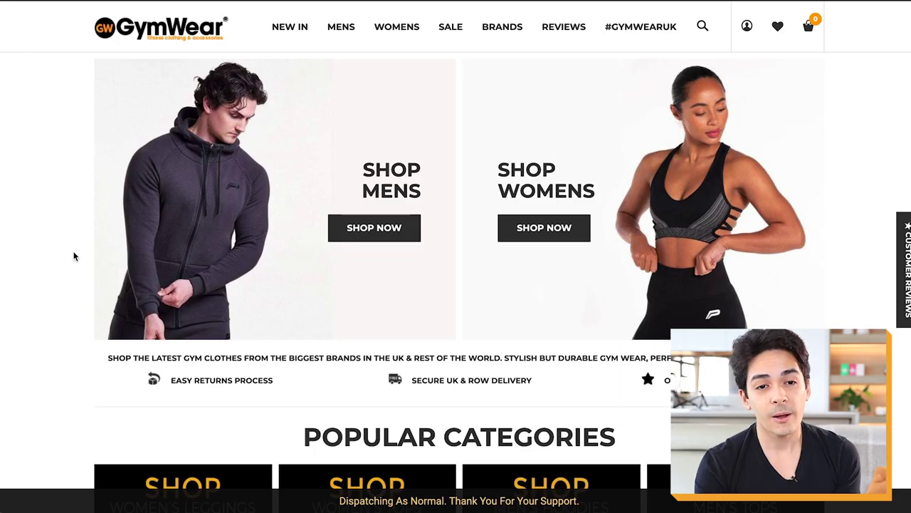
# - On the GymWear home page in the browser, open the women's leggings category, highlight its intro text and expand the full description
pyautogui.scroll(-4, 73, 256)
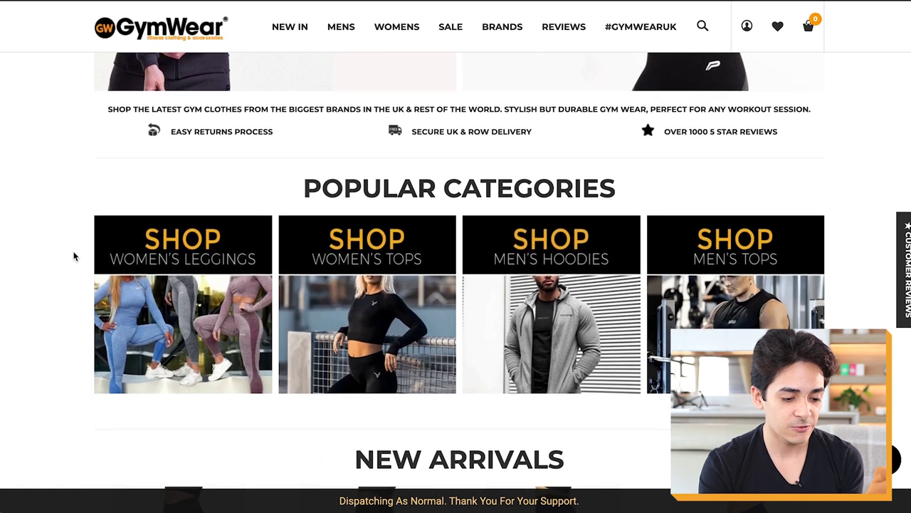
pyautogui.click(231, 258)
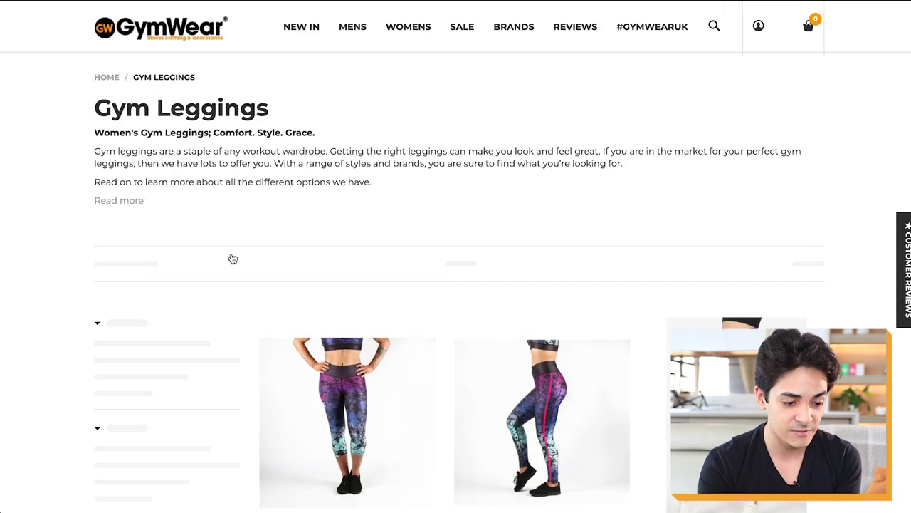
pyautogui.moveTo(389, 182); pyautogui.dragTo(134, 152)
pyautogui.click(119, 201)
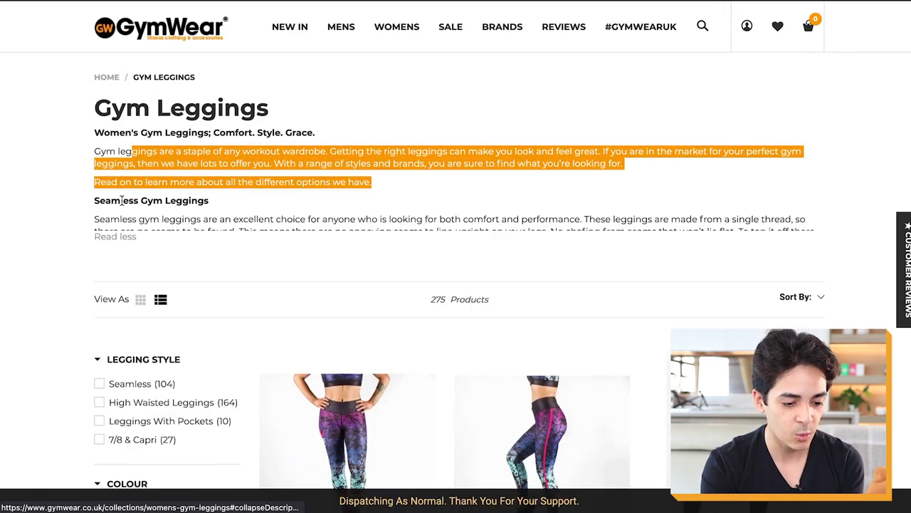
pyautogui.scroll(-5, 147, 215)
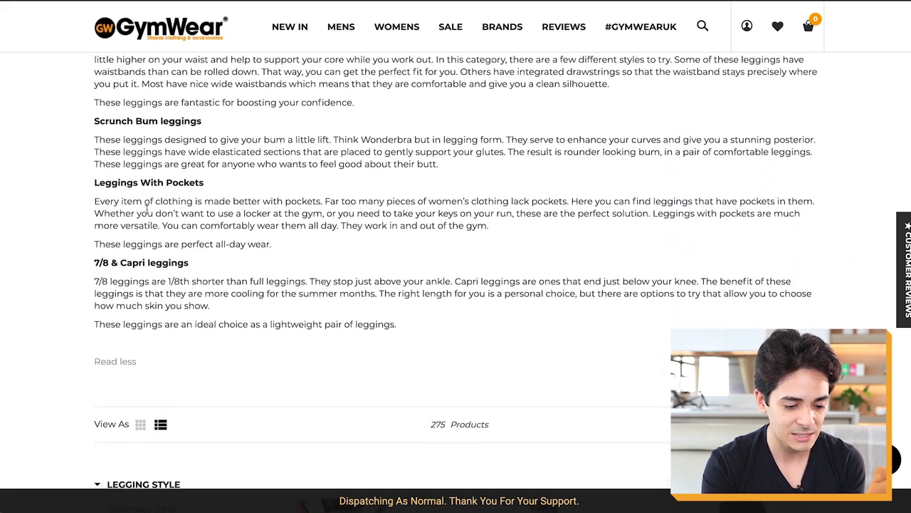
# - Follow the Scrunch Bum leggings link in the description, expand that category's description and highlight its text
pyautogui.scroll(2, 148, 212)
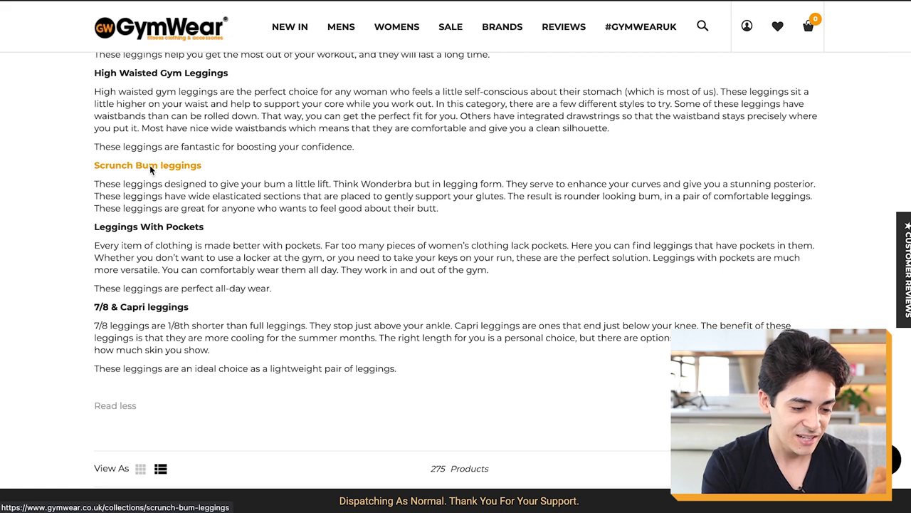
pyautogui.click(149, 165)
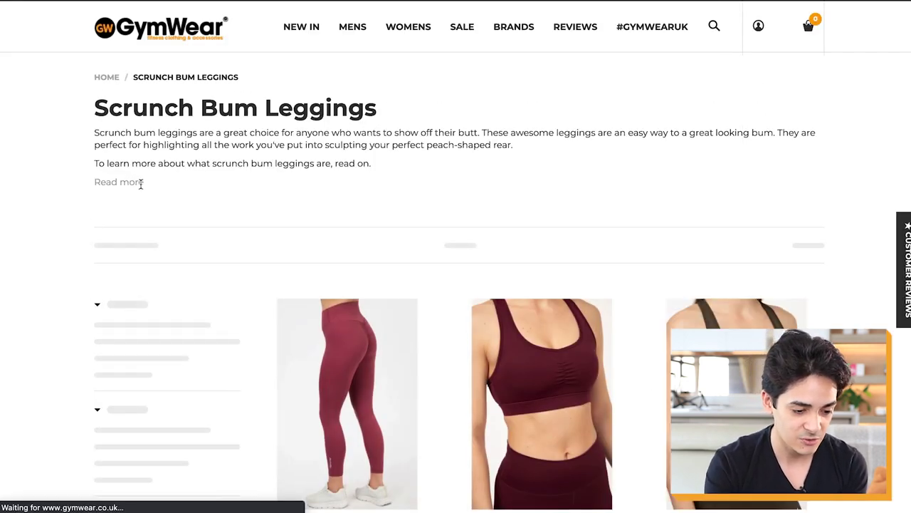
pyautogui.click(135, 184)
pyautogui.moveTo(95, 134); pyautogui.dragTo(418, 302)
pyautogui.scroll(4, 415, 302)
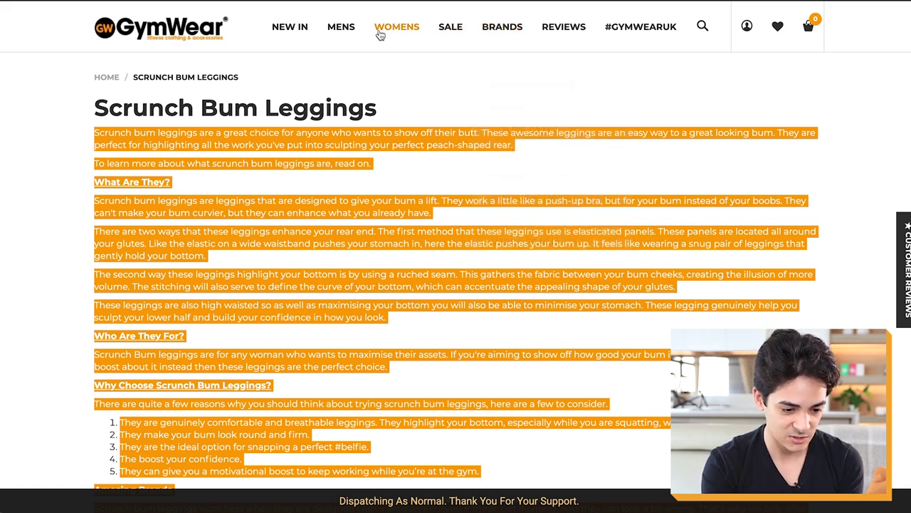
# - Open the women's Shorts category, expand its full description and highlight part of the text
pyautogui.moveTo(380, 32)
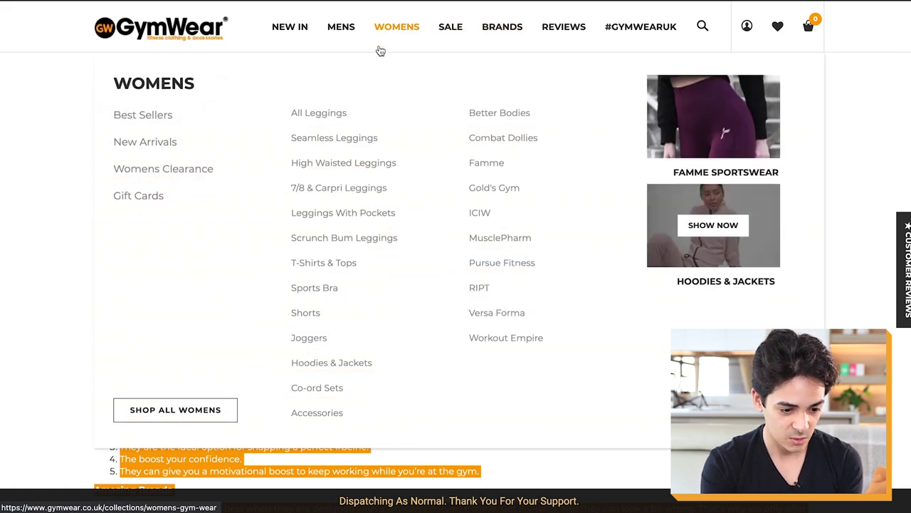
pyautogui.click(307, 319)
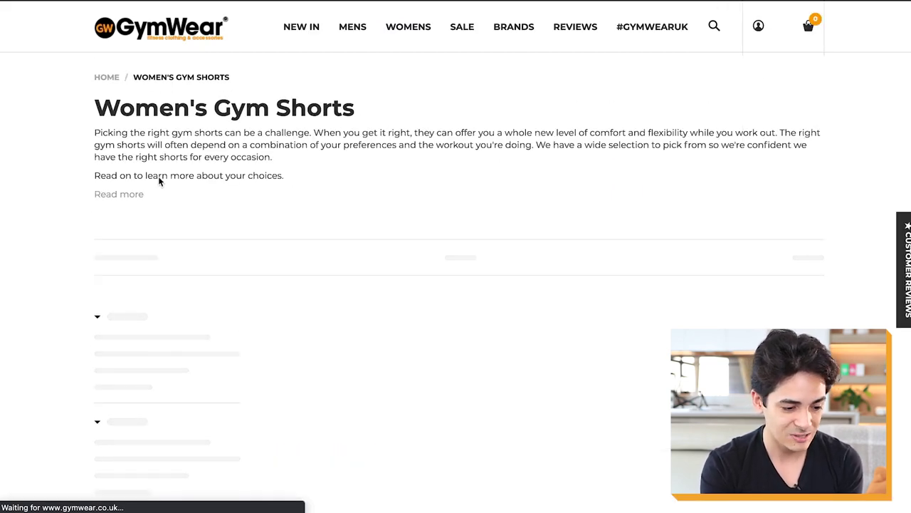
pyautogui.click(130, 193)
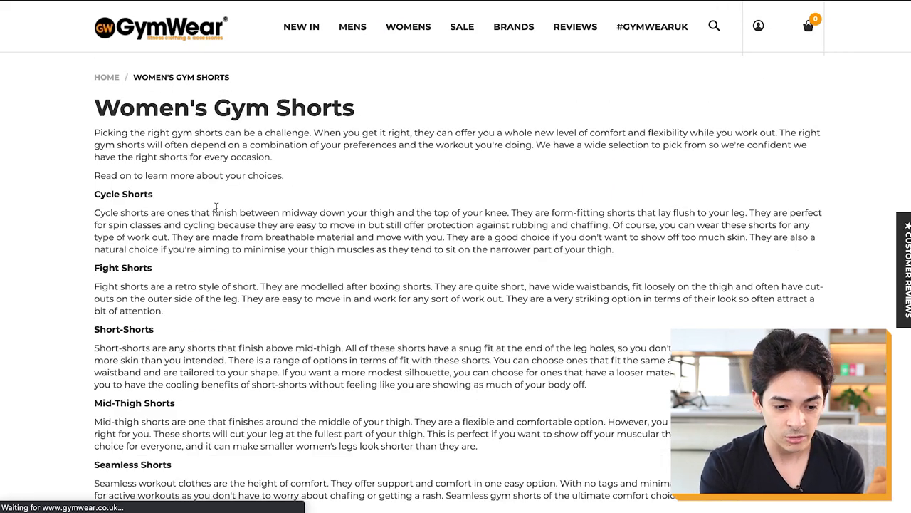
pyautogui.moveTo(210, 168); pyautogui.dragTo(306, 275)
pyautogui.scroll(-2, 242, 272)
# - Open the Fitness Blog from the site footer and look through its list of posts
pyautogui.scroll(-15, 277, 279)
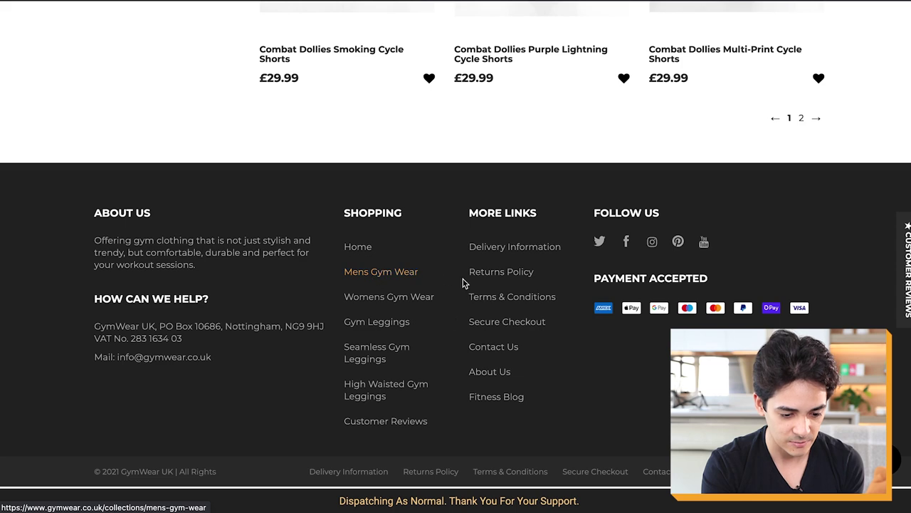
pyautogui.click(490, 395)
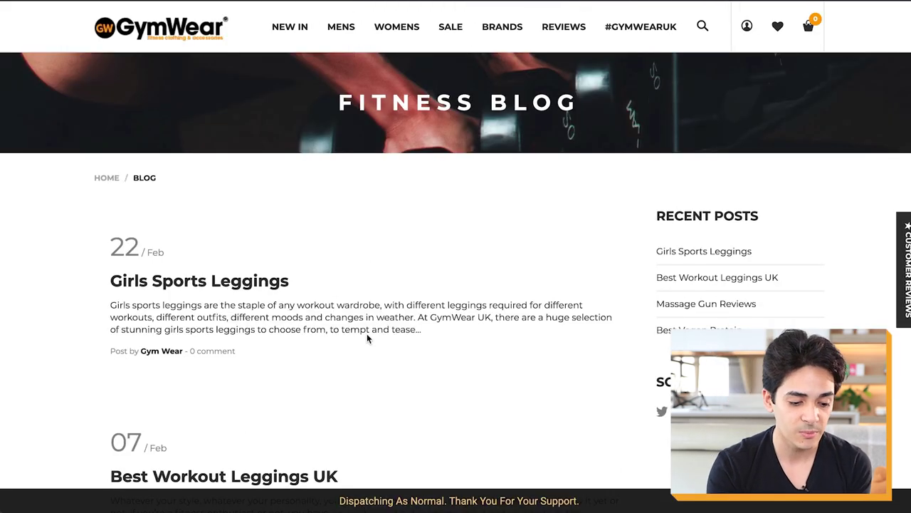
pyautogui.scroll(-15, 453, 339)
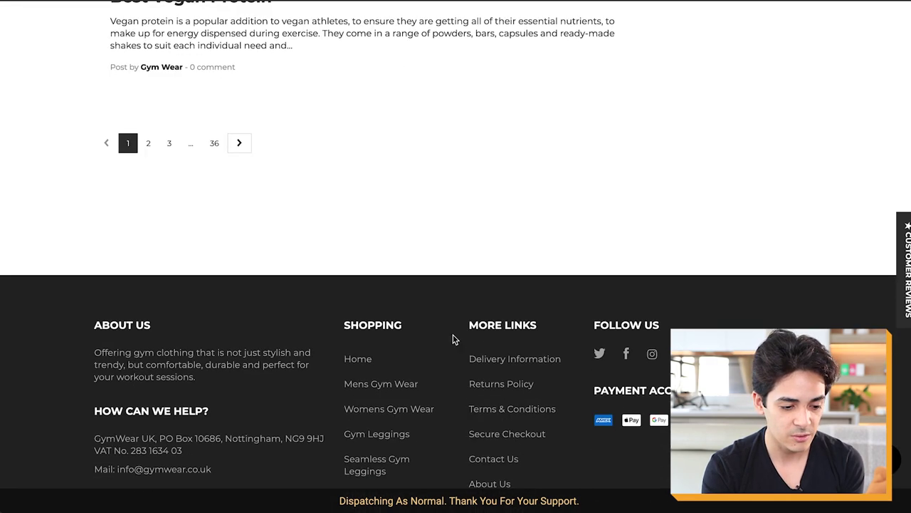
pyautogui.scroll(2, 452, 340)
pyautogui.scroll(4, 295, 240)
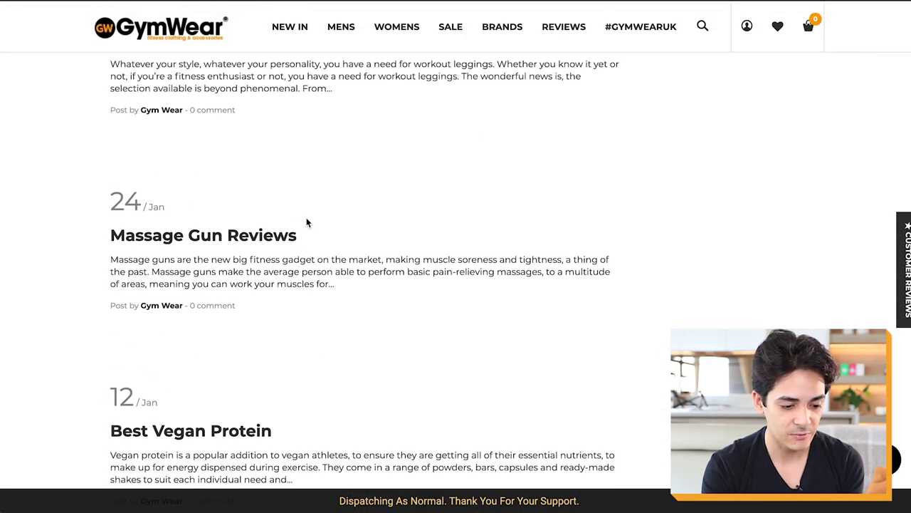
# - Open the Massage Gun Reviews post and look through its content for text depth and images
pyautogui.click(273, 240)
pyautogui.scroll(-8, 448, 280)
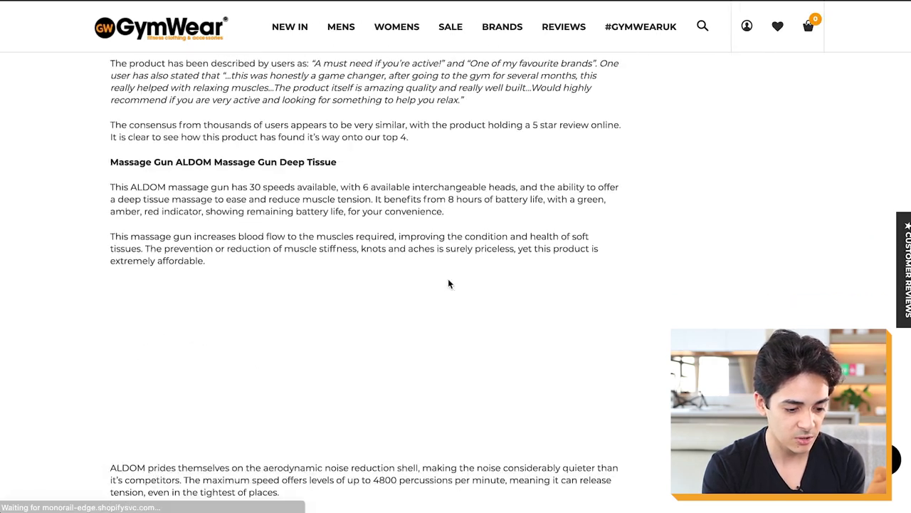
pyautogui.scroll(-8, 448, 282)
pyautogui.scroll(-2, 427, 283)
pyautogui.scroll(-15, 341, 292)
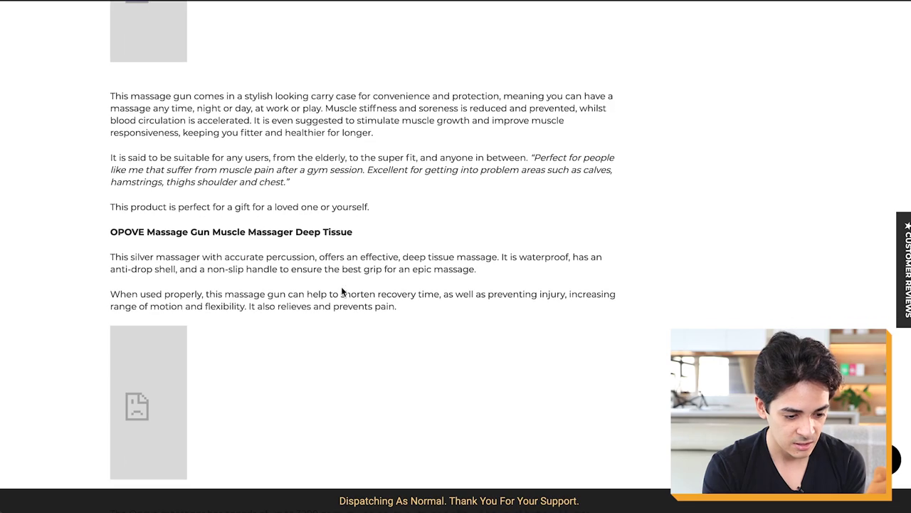
pyautogui.scroll(20, 341, 290)
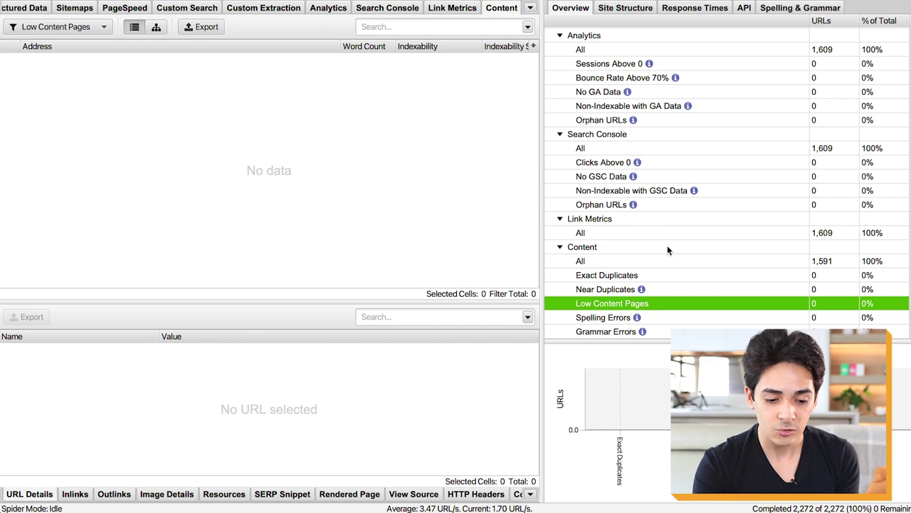
# - Switch back to the Screaming Frog crawl overview and list all images, then only those over 100 KB
pyautogui.scroll(5, 667, 250)
pyautogui.scroll(10, 667, 251)
pyautogui.scroll(12, 668, 250)
pyautogui.scroll(12, 668, 253)
pyautogui.scroll(12, 668, 253)
pyautogui.scroll(4, 668, 253)
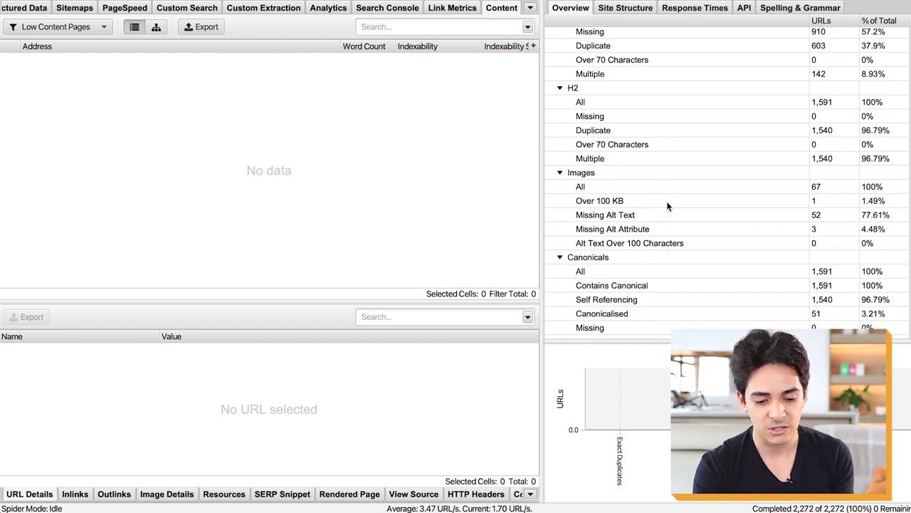
pyautogui.click(637, 187)
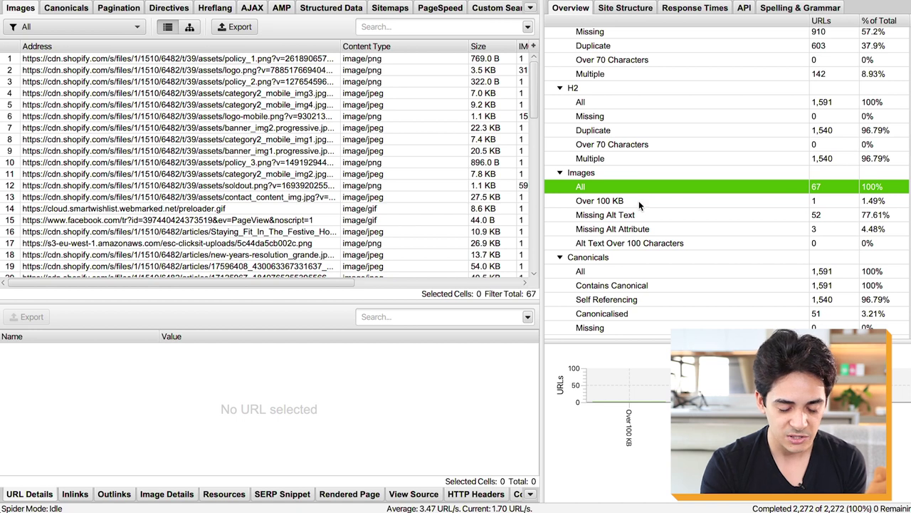
pyautogui.click(639, 201)
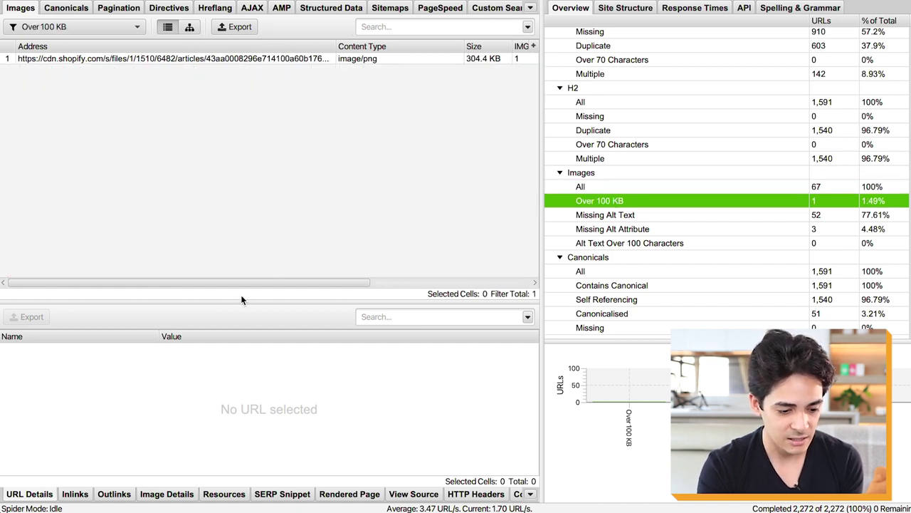
# - Select the image over 100 KB and check its details and the remaining columns
pyautogui.click(309, 58)
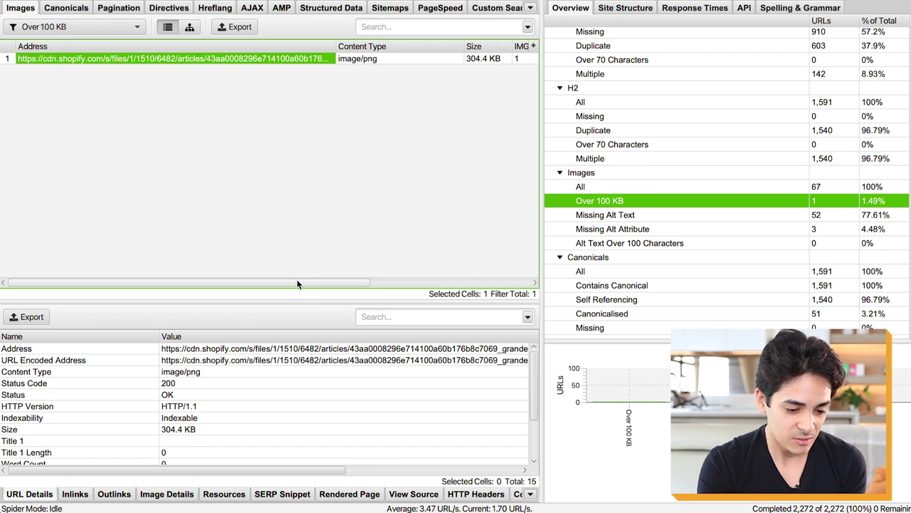
pyautogui.moveTo(298, 281); pyautogui.dragTo(374, 290)
pyautogui.moveTo(439, 283); pyautogui.dragTo(211, 300)
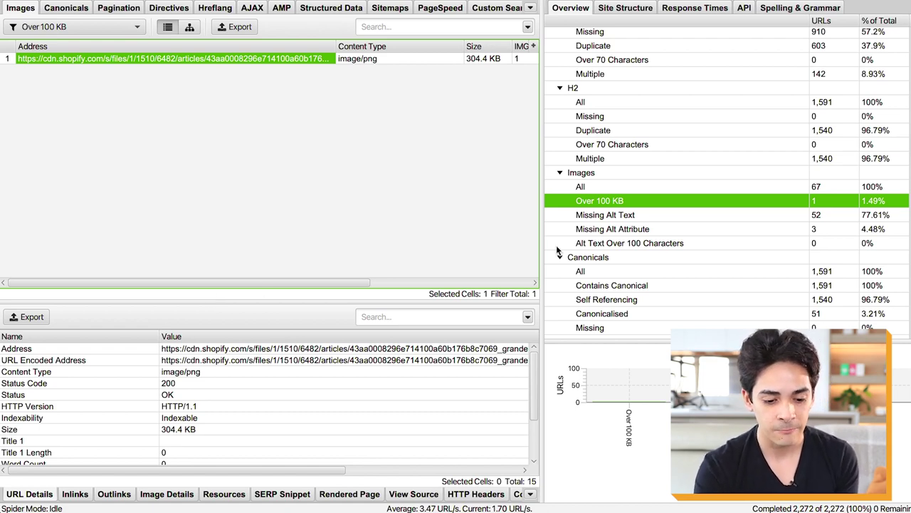
# - List the images with Missing Alt Text and look through their addresses, sizes, IMG Inlinks and indexability
pyautogui.click(662, 216)
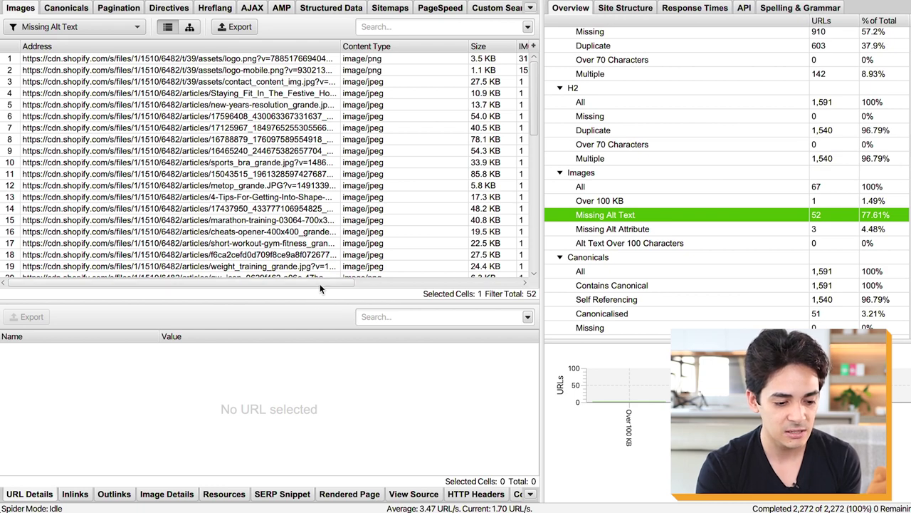
pyautogui.scroll(-3, 530, 119)
pyautogui.scroll(-8, 531, 119)
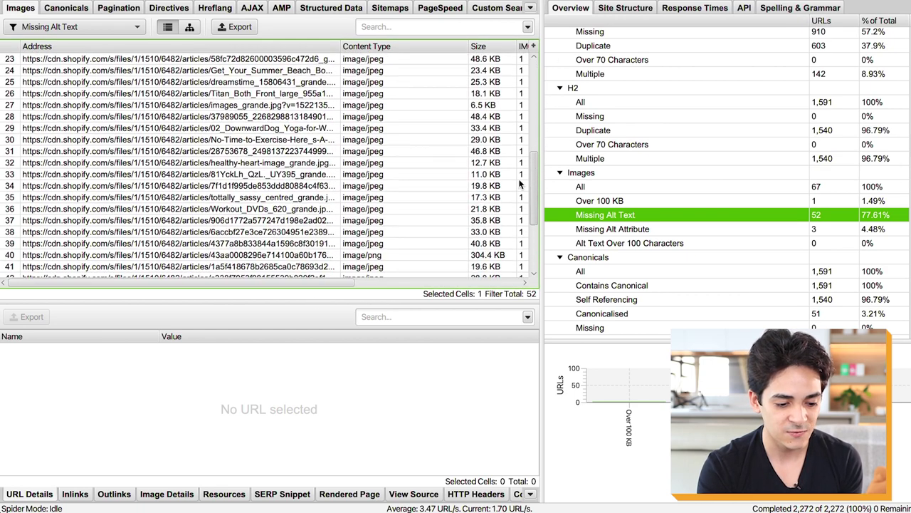
pyautogui.scroll(10, 467, 115)
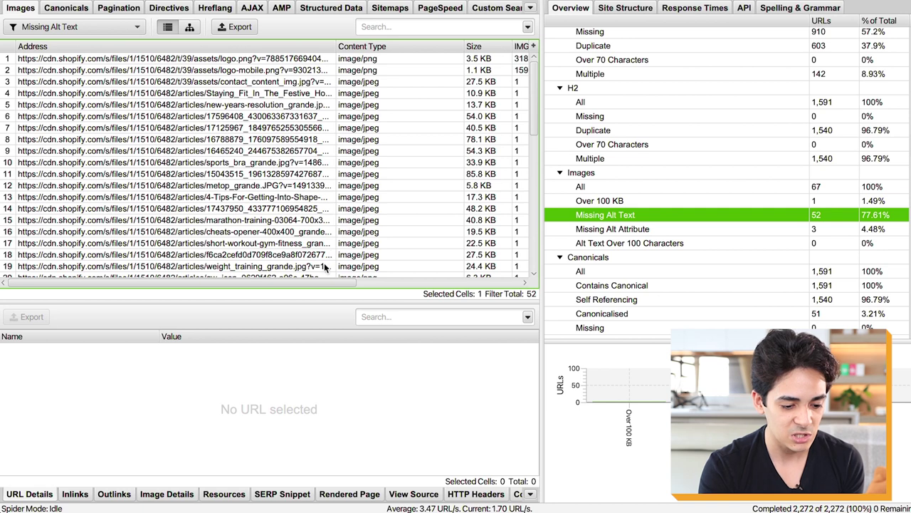
pyautogui.moveTo(318, 285); pyautogui.dragTo(449, 284)
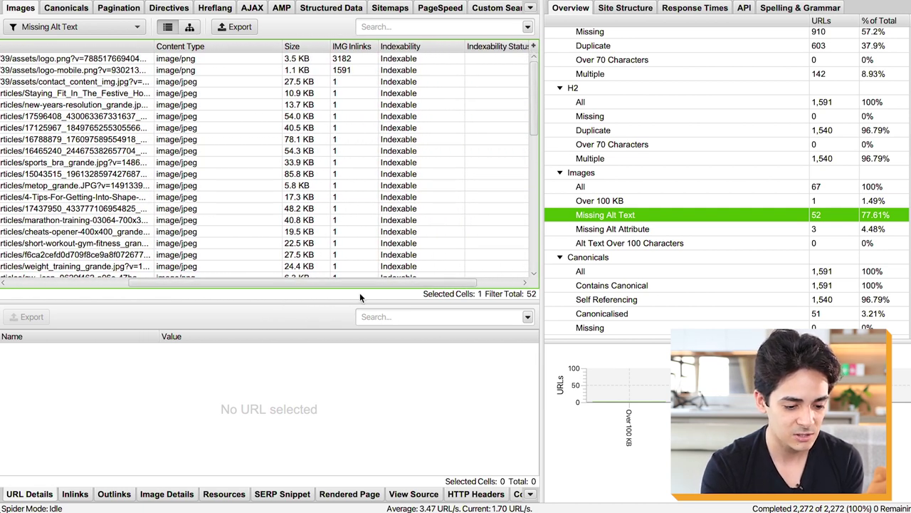
pyautogui.moveTo(258, 284); pyautogui.dragTo(106, 267)
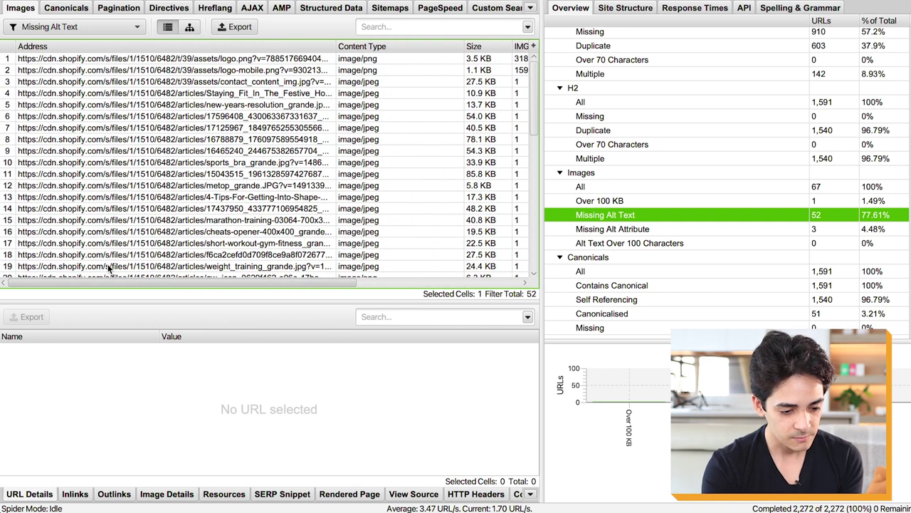
# - Go through the details of the images missing alt text one by one from logo-mobile.png, then check the list's IMG Inlinks and indexability columns
pyautogui.click(287, 69)
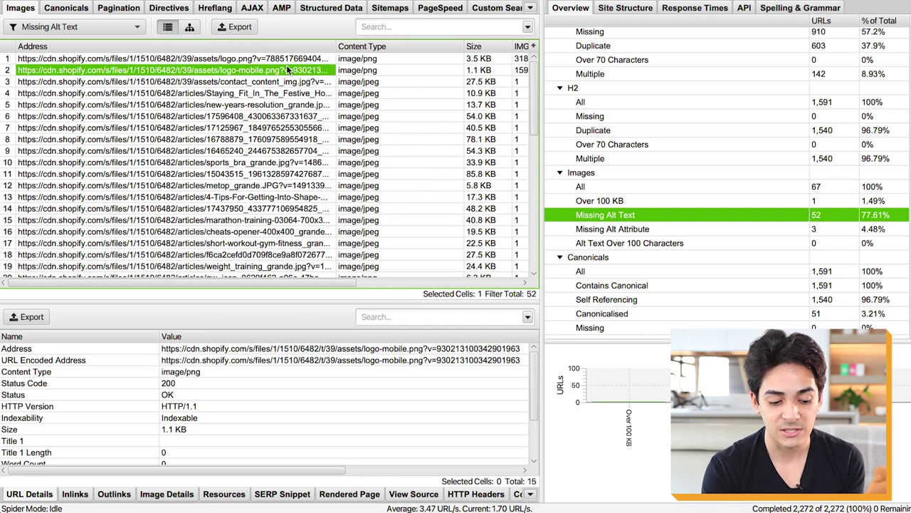
pyautogui.press('Down')
pyautogui.press('Down')
pyautogui.press('Down')
pyautogui.press('Down')
pyautogui.press('Down')
pyautogui.press('Down')
pyautogui.press('Down')
pyautogui.press('Down')
pyautogui.press('Down')
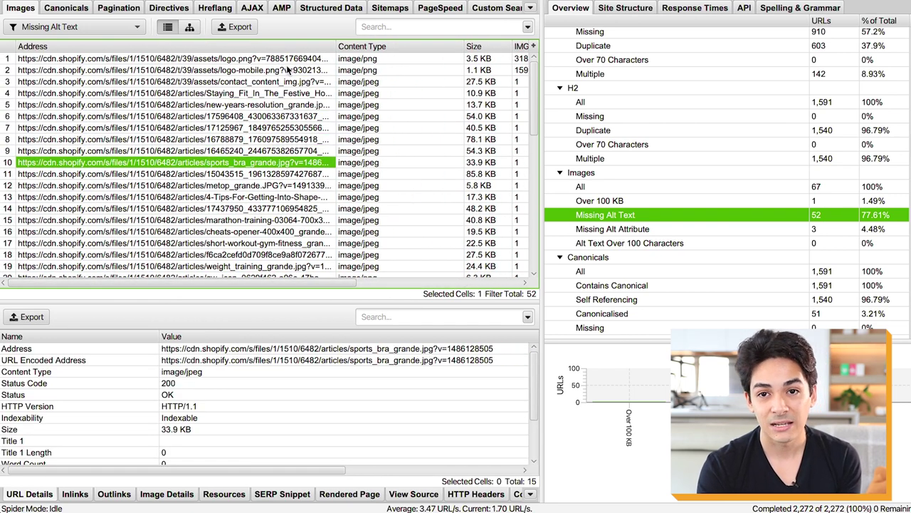
pyautogui.hscroll(5, 289, 69)
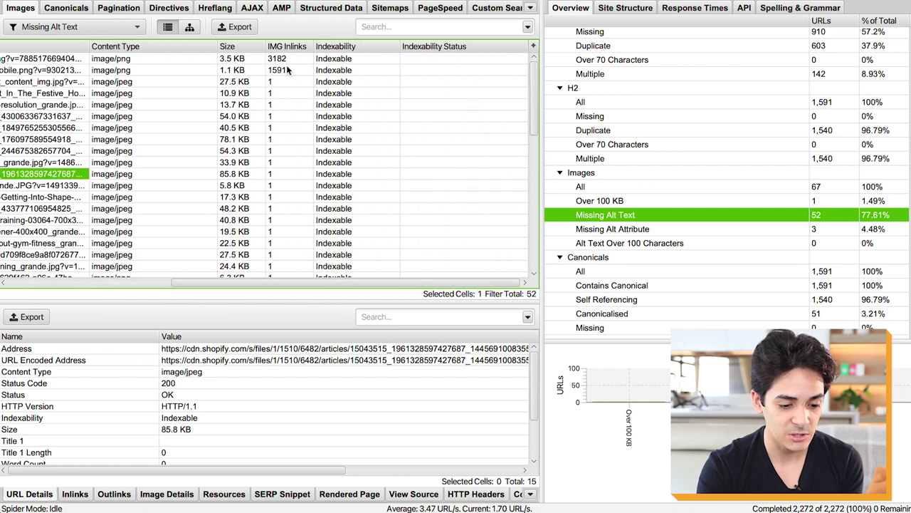
pyautogui.hscroll(-5, 288, 69)
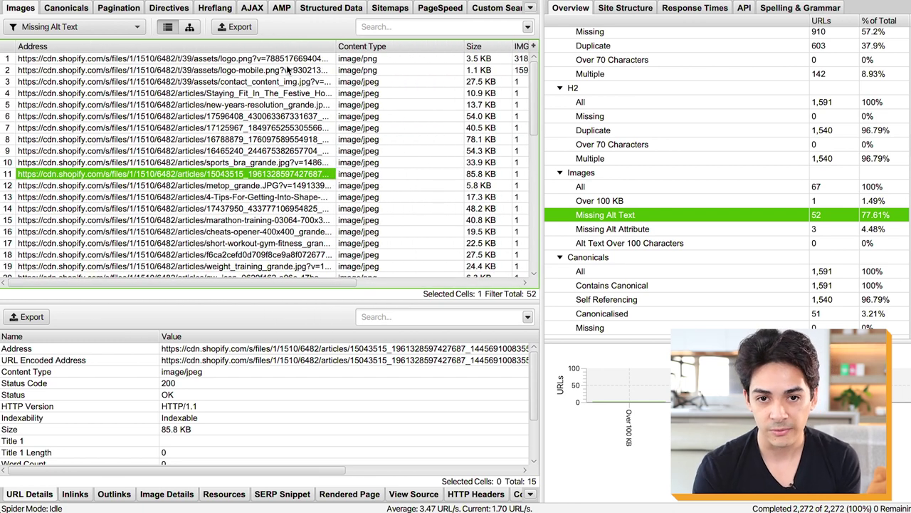